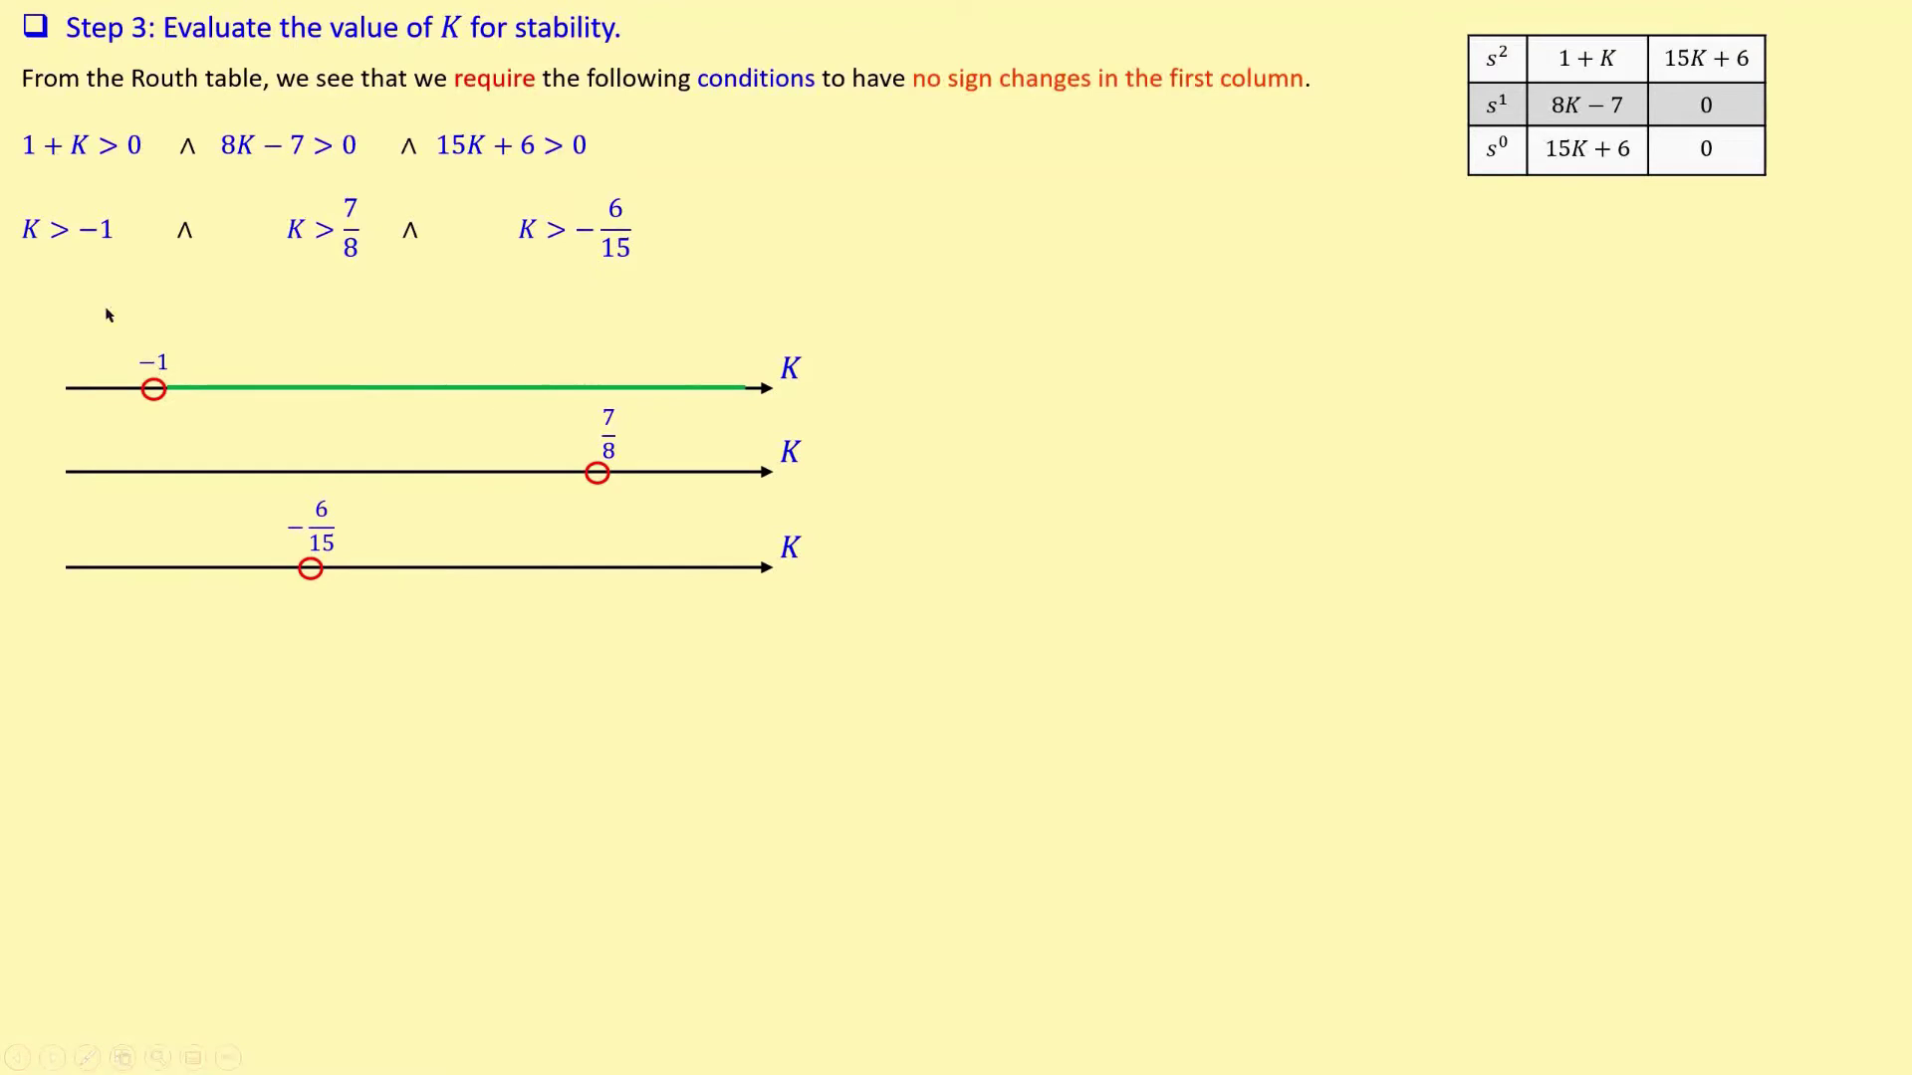
# - Colour the allowed K ranges green and forbidden ranges red on all three number lines, with a dashed line at 7/8
pyautogui.click(20, 477)
pyautogui.click(636, 495)
pyautogui.click(585, 484)
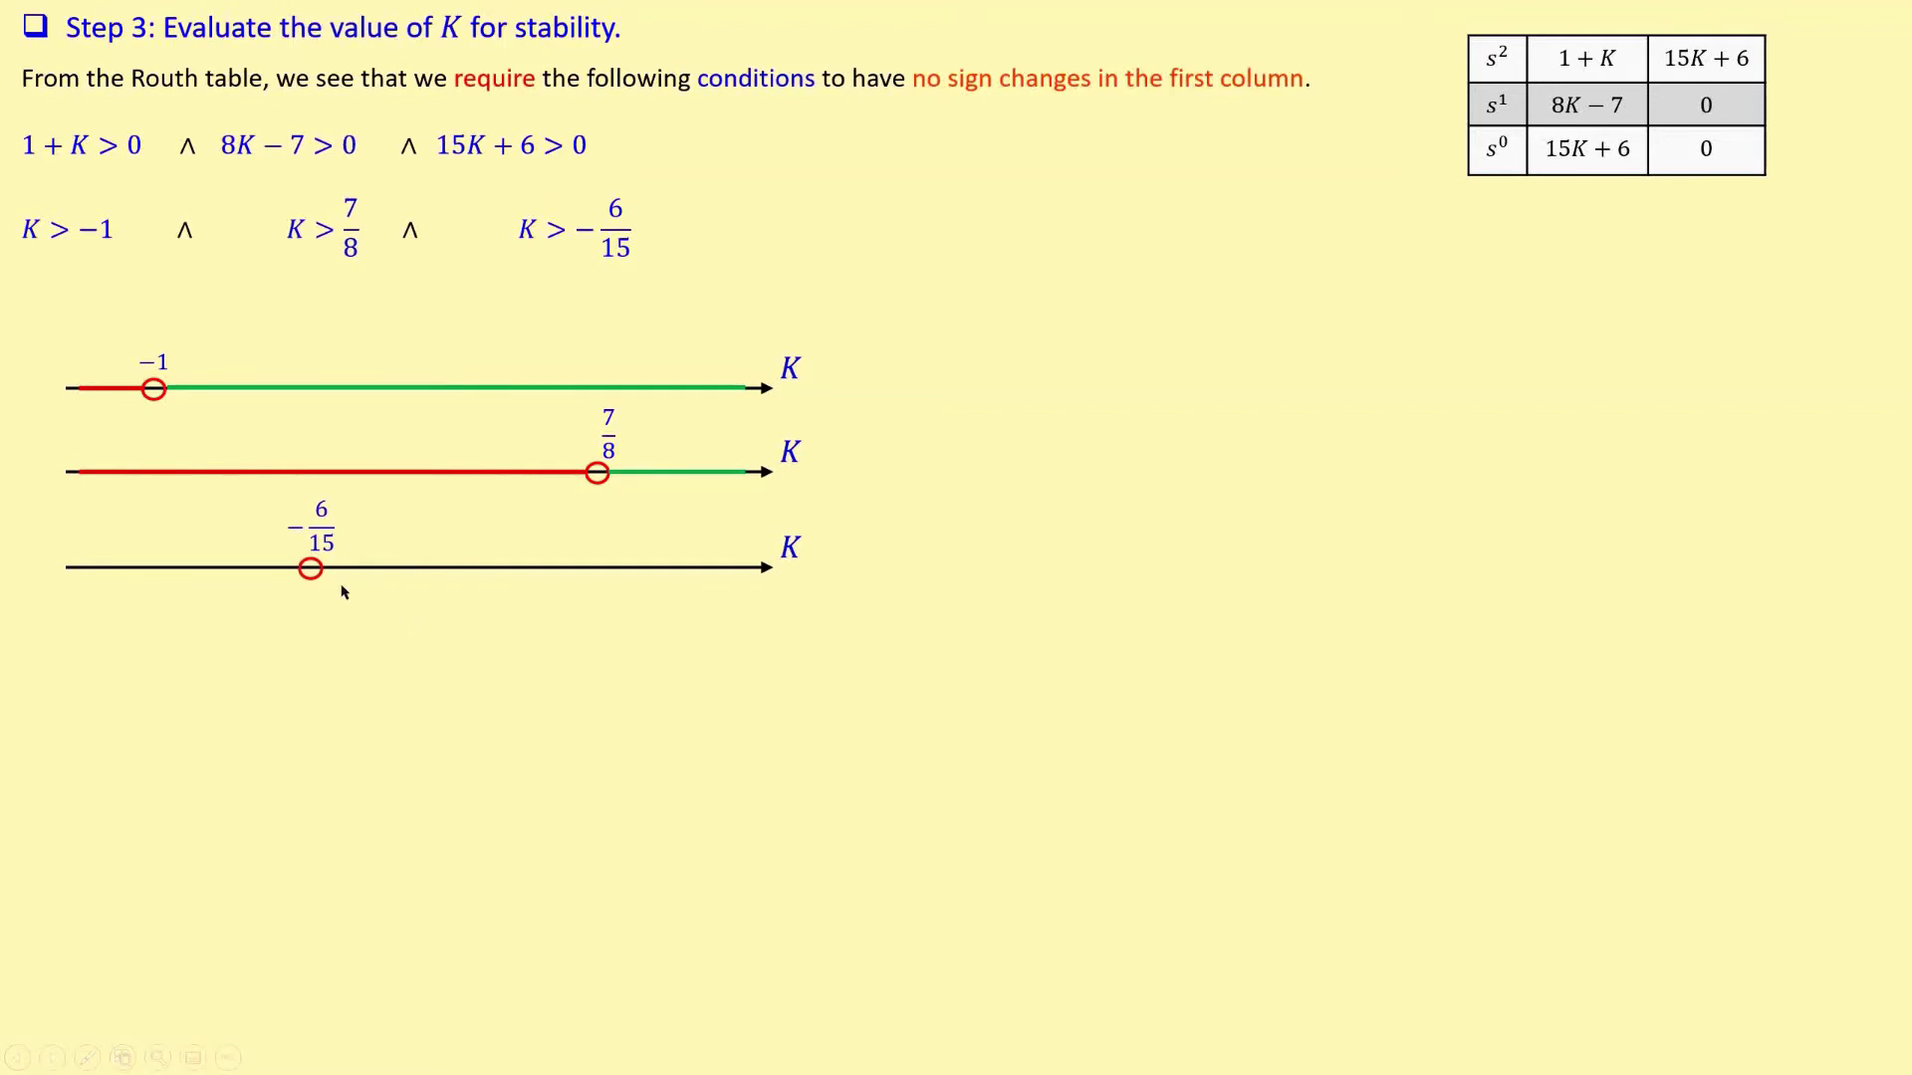
pyautogui.click(408, 635)
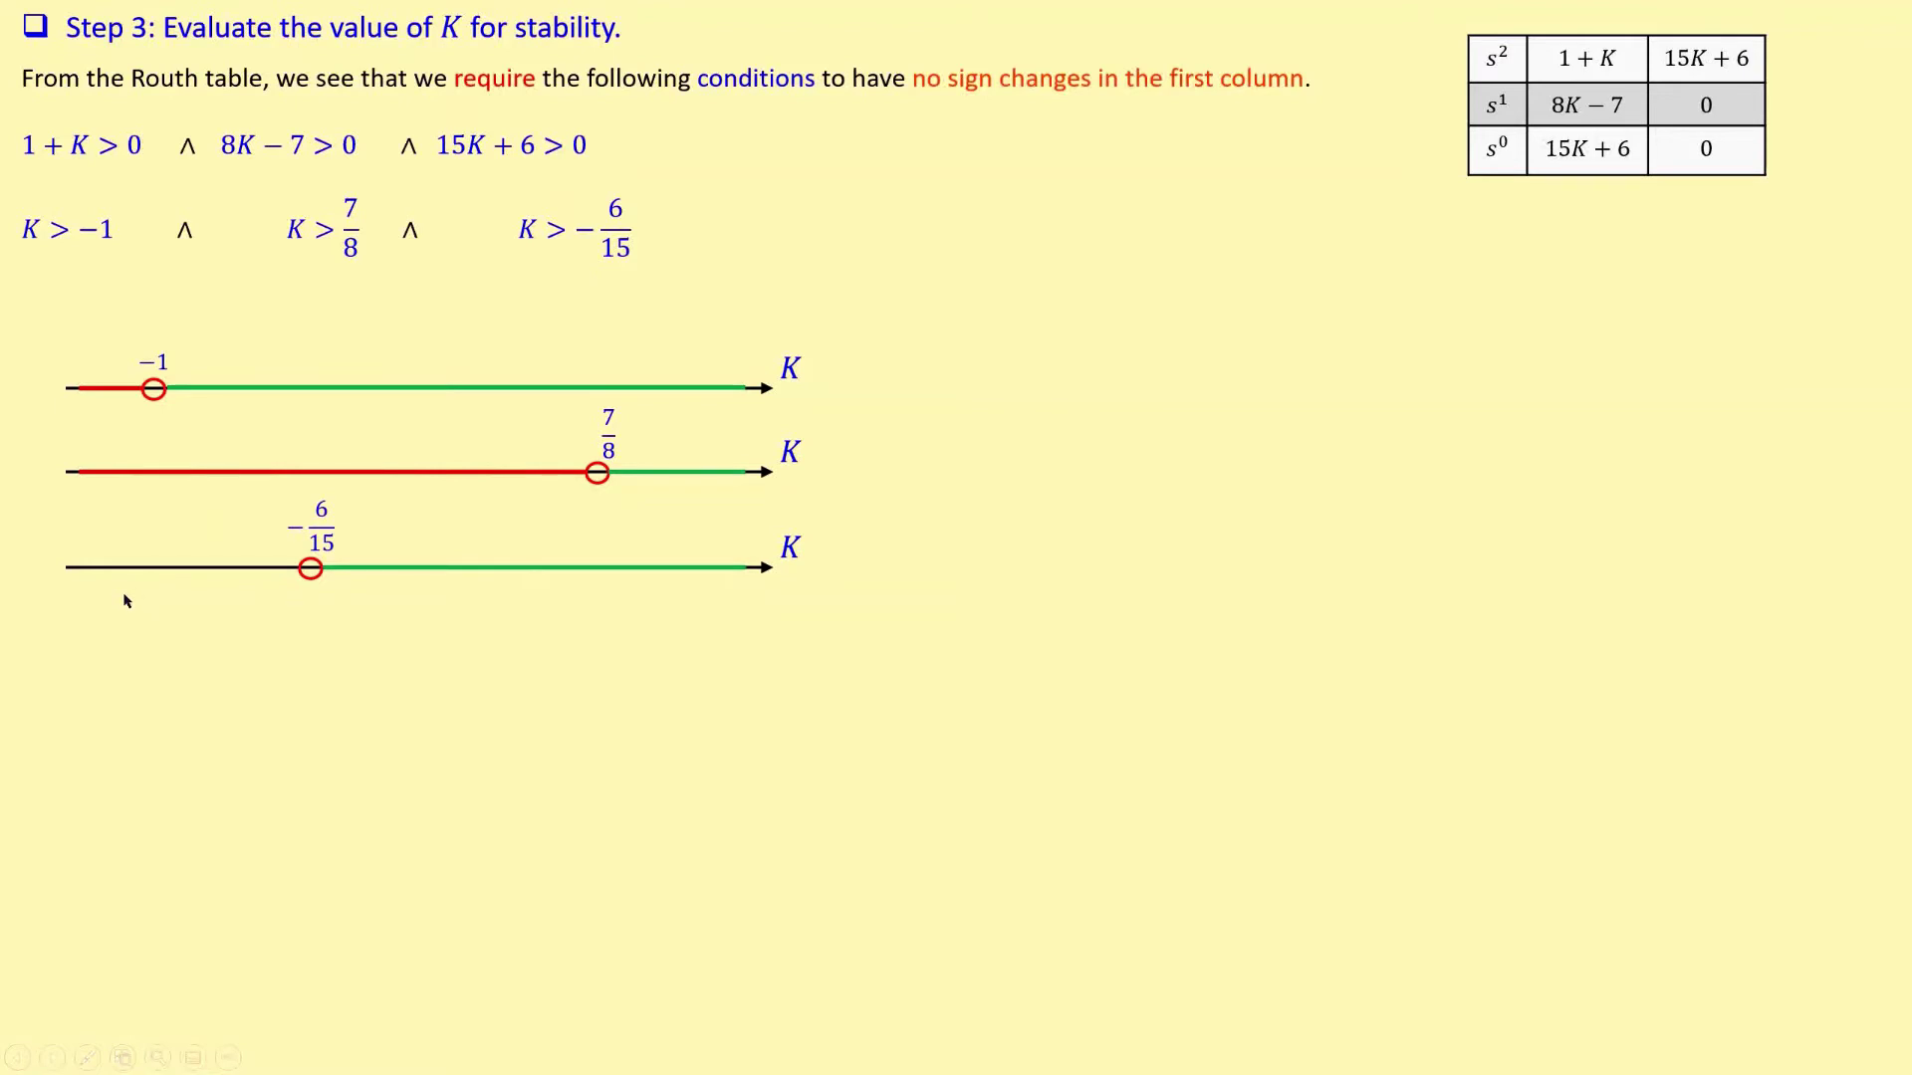
pyautogui.click(114, 634)
pyautogui.click(570, 315)
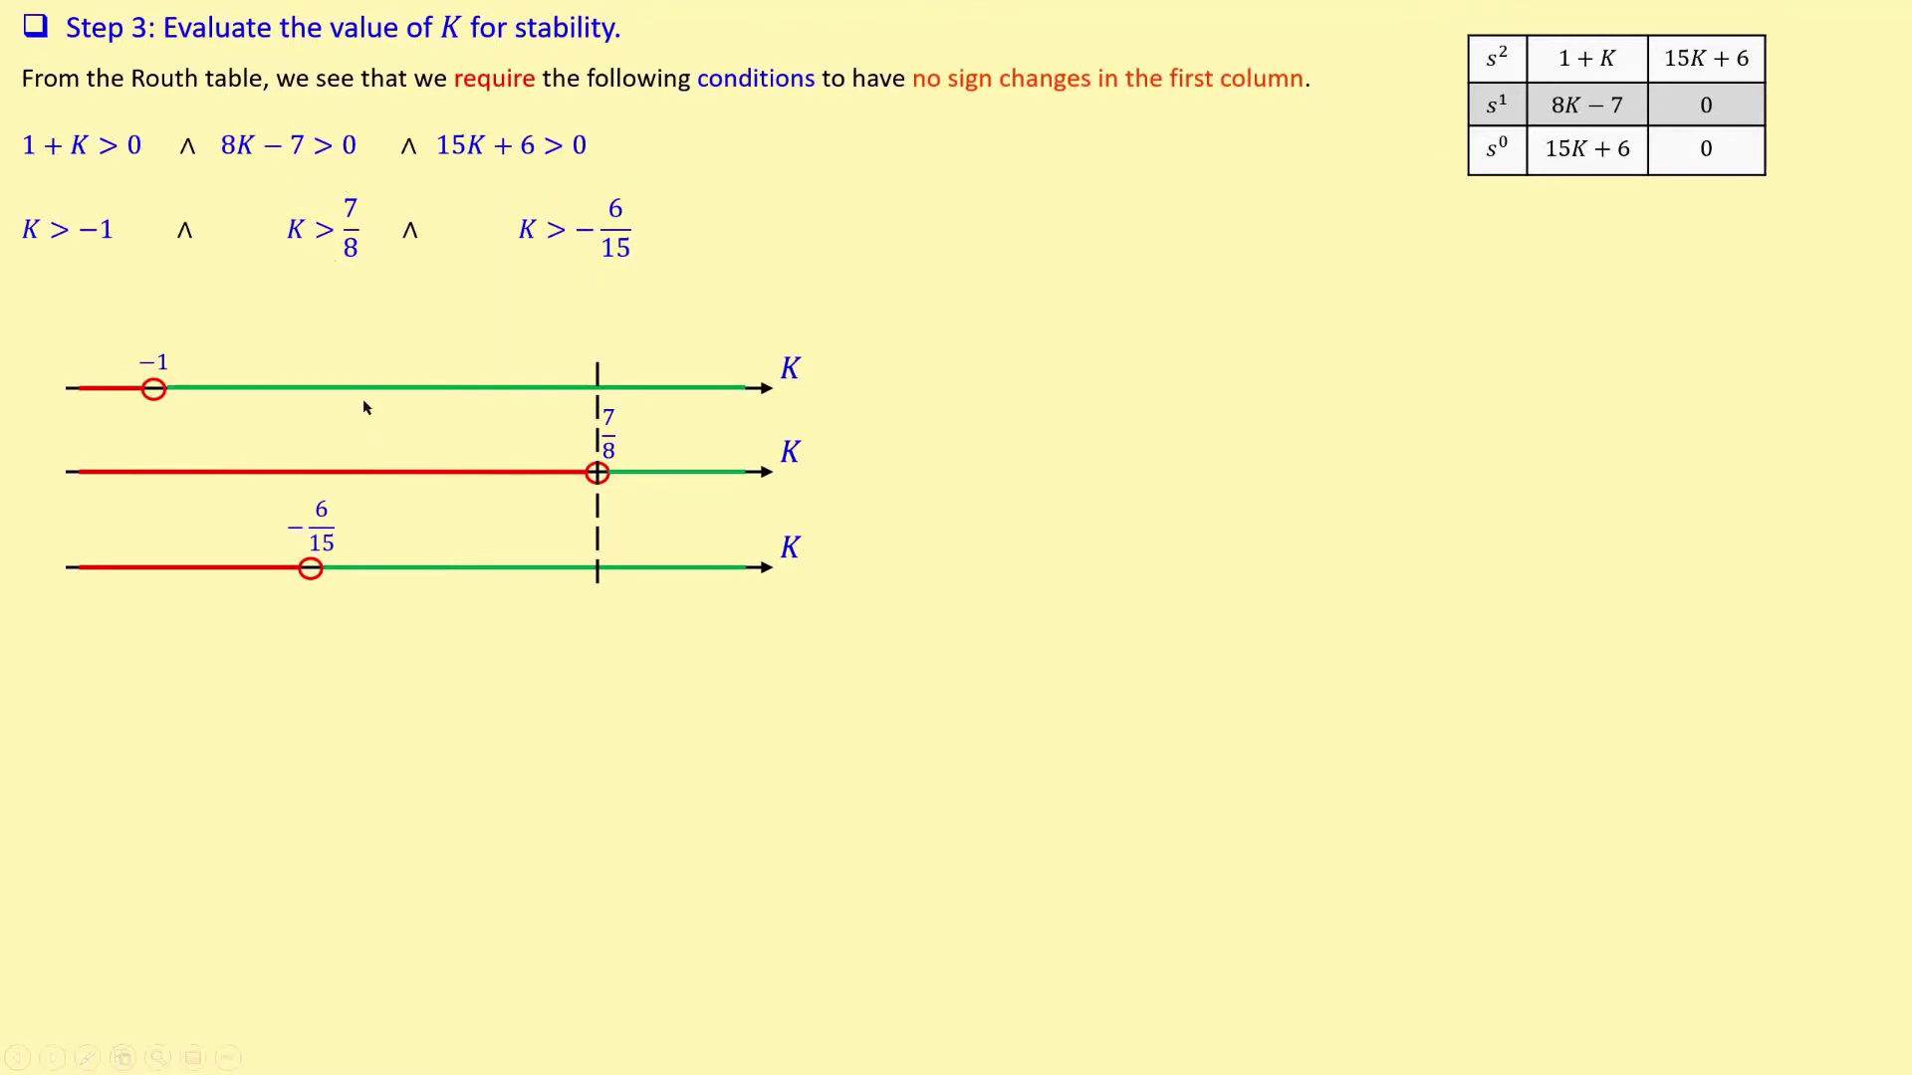
# - Reveal the arrow and thumbs-up on the stable side and the thumbs-down on the unstable side
pyautogui.click(386, 440)
pyautogui.click(347, 472)
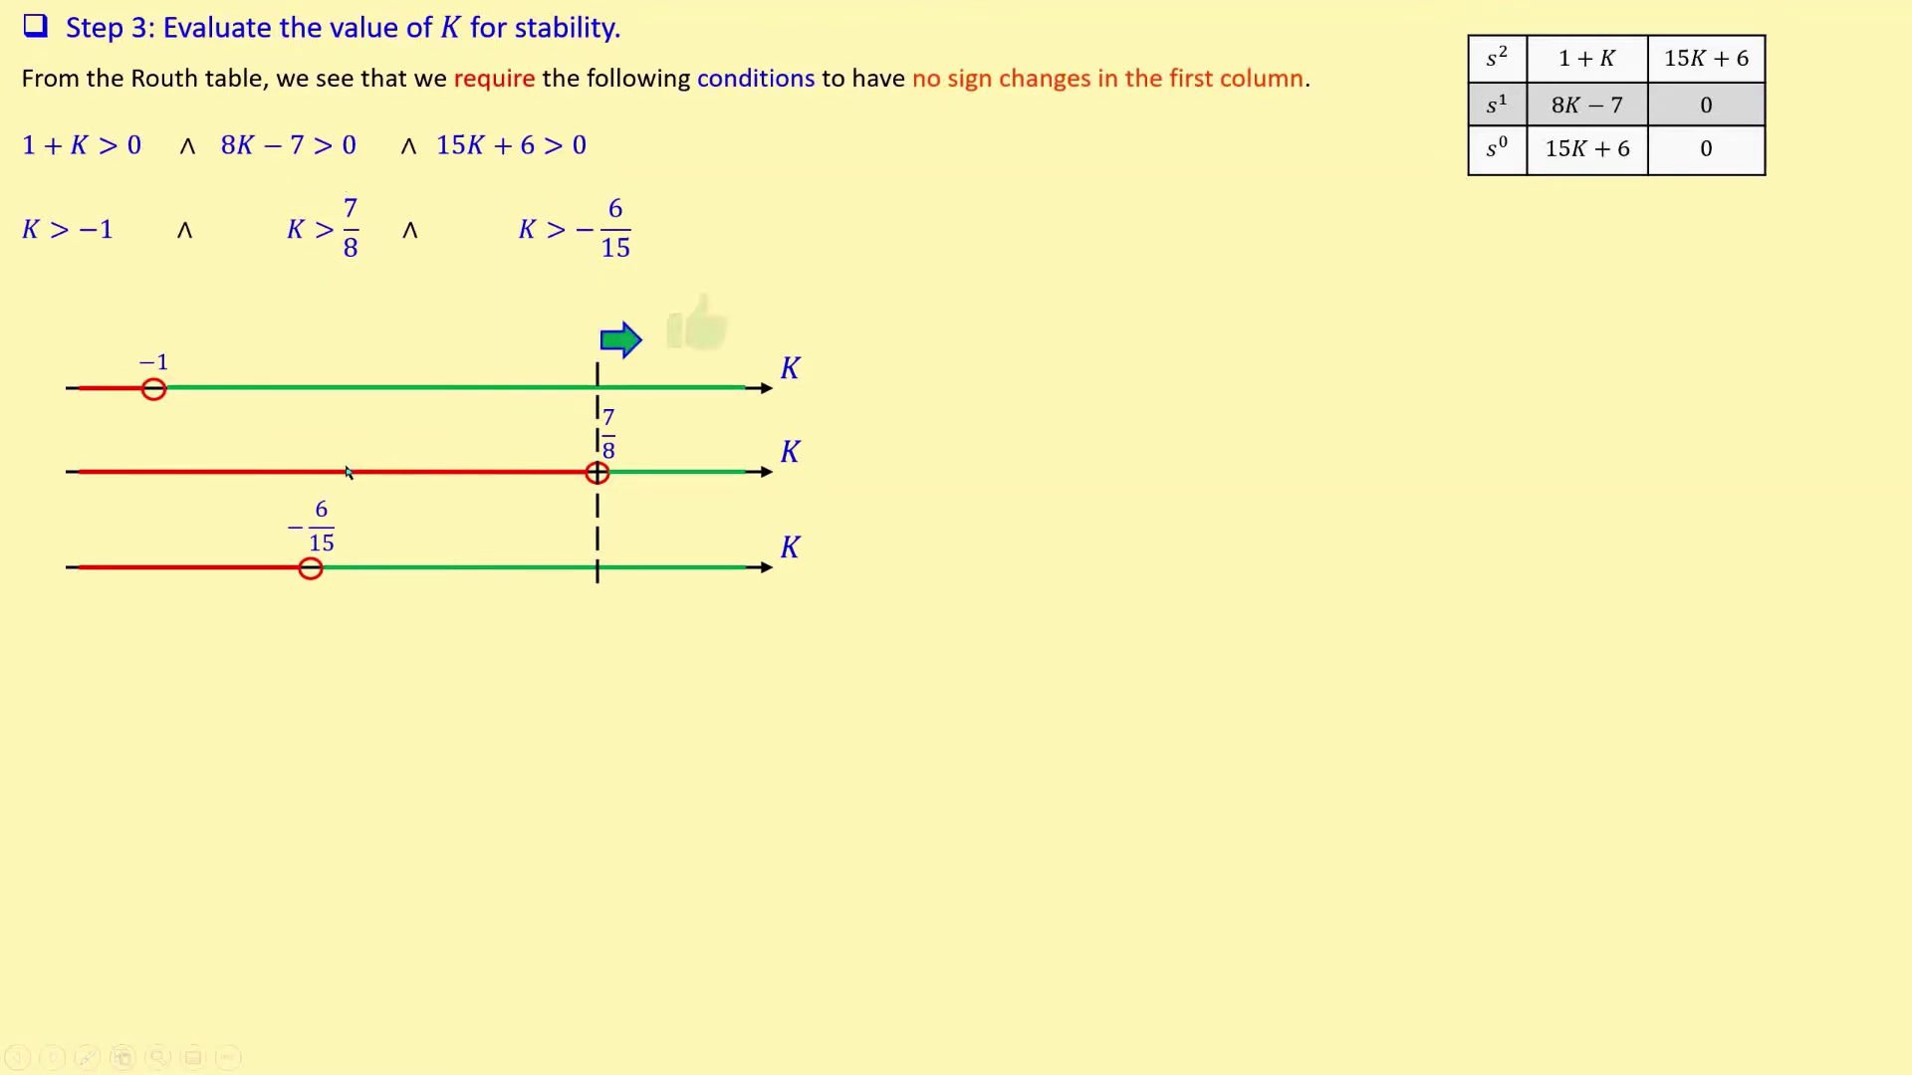
pyautogui.click(557, 671)
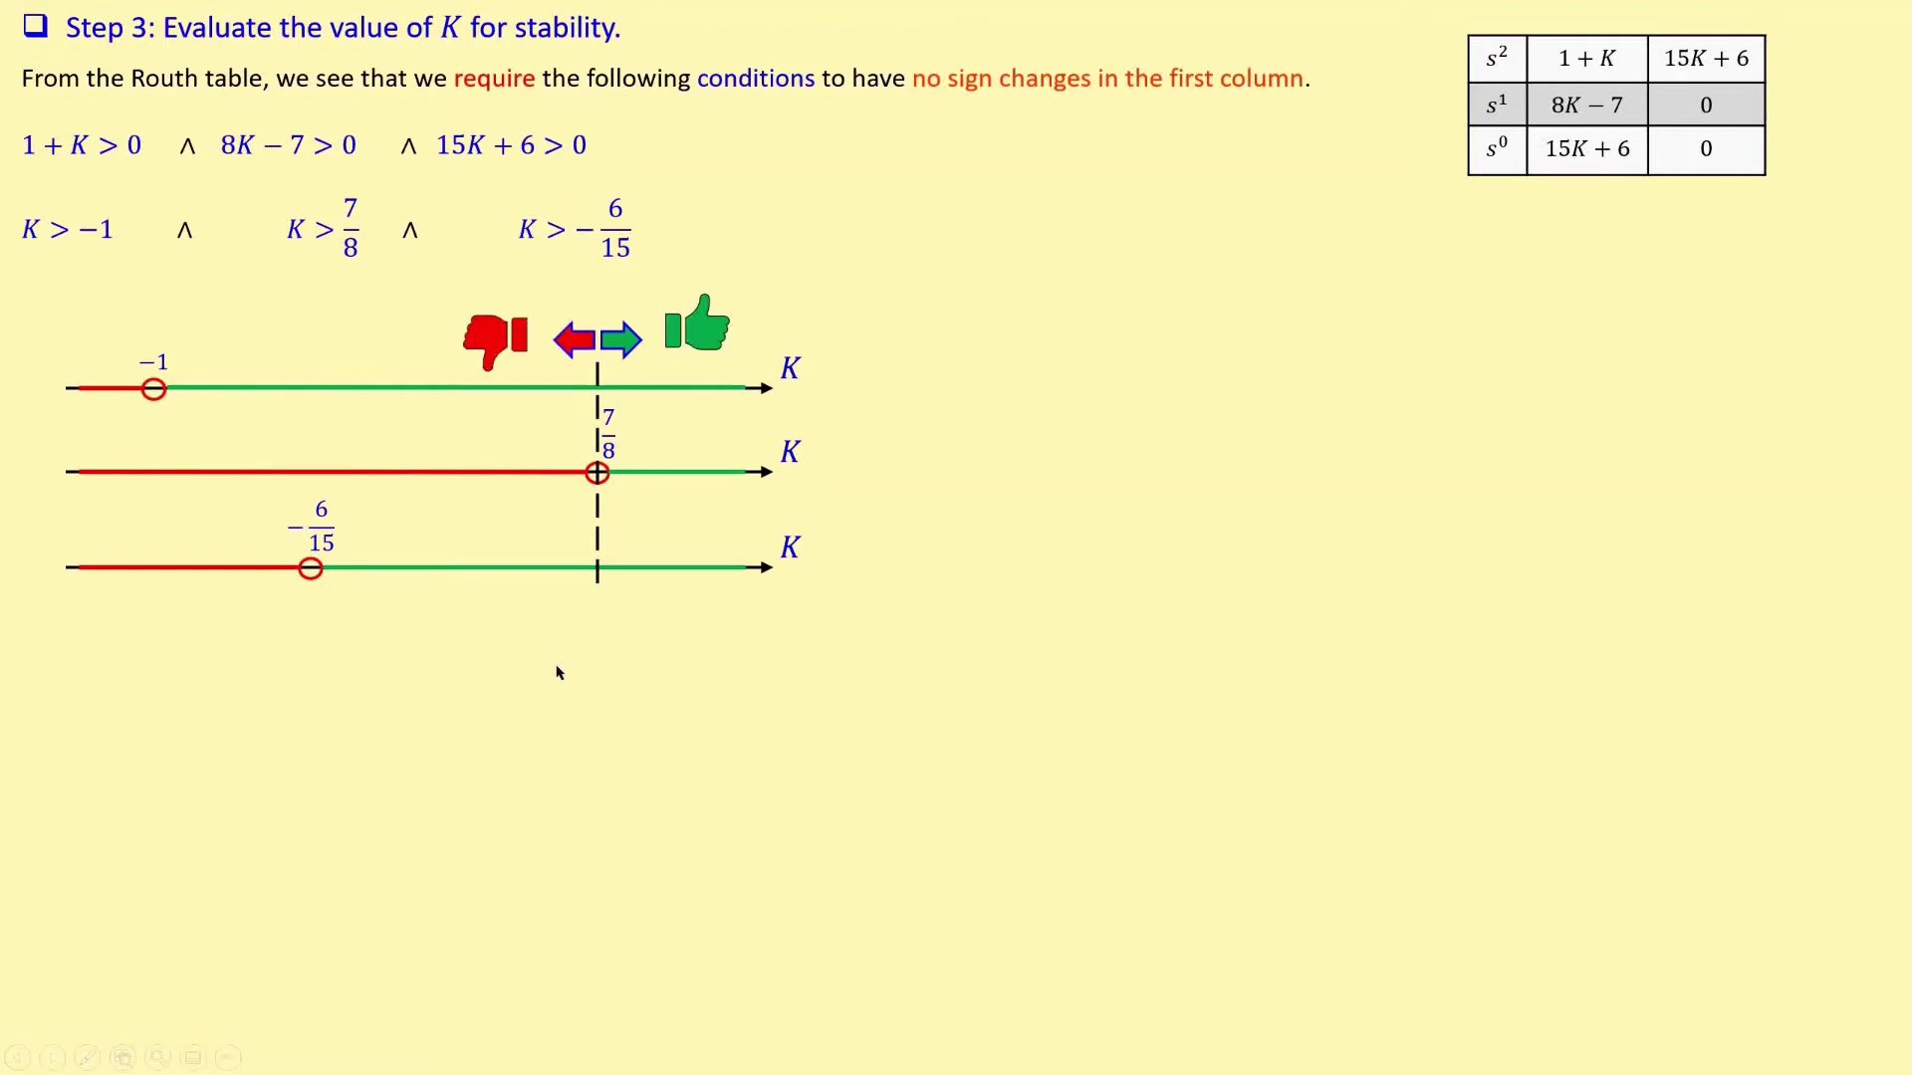
# - Reveal the combined result and the boxed closed-loop stability condition K > 7/8
pyautogui.click(491, 674)
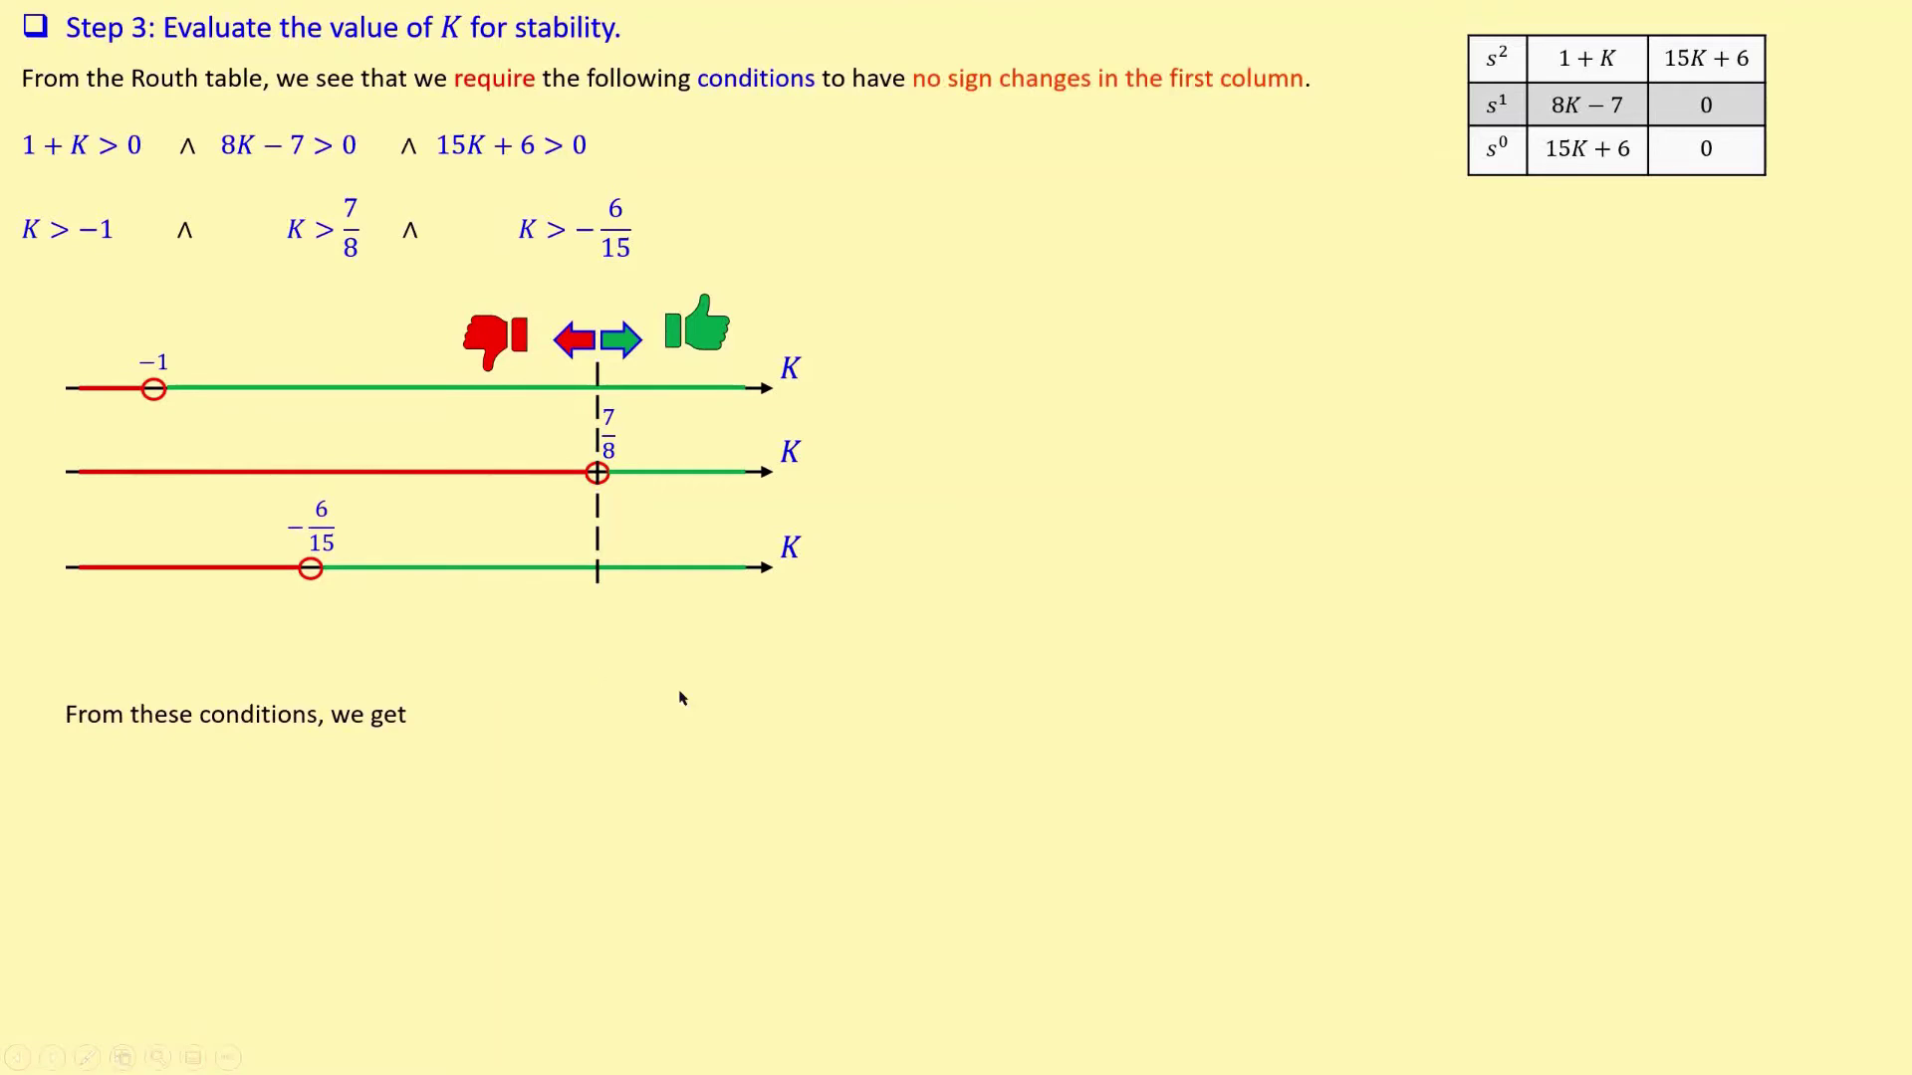
pyautogui.click(791, 698)
pyautogui.click(787, 692)
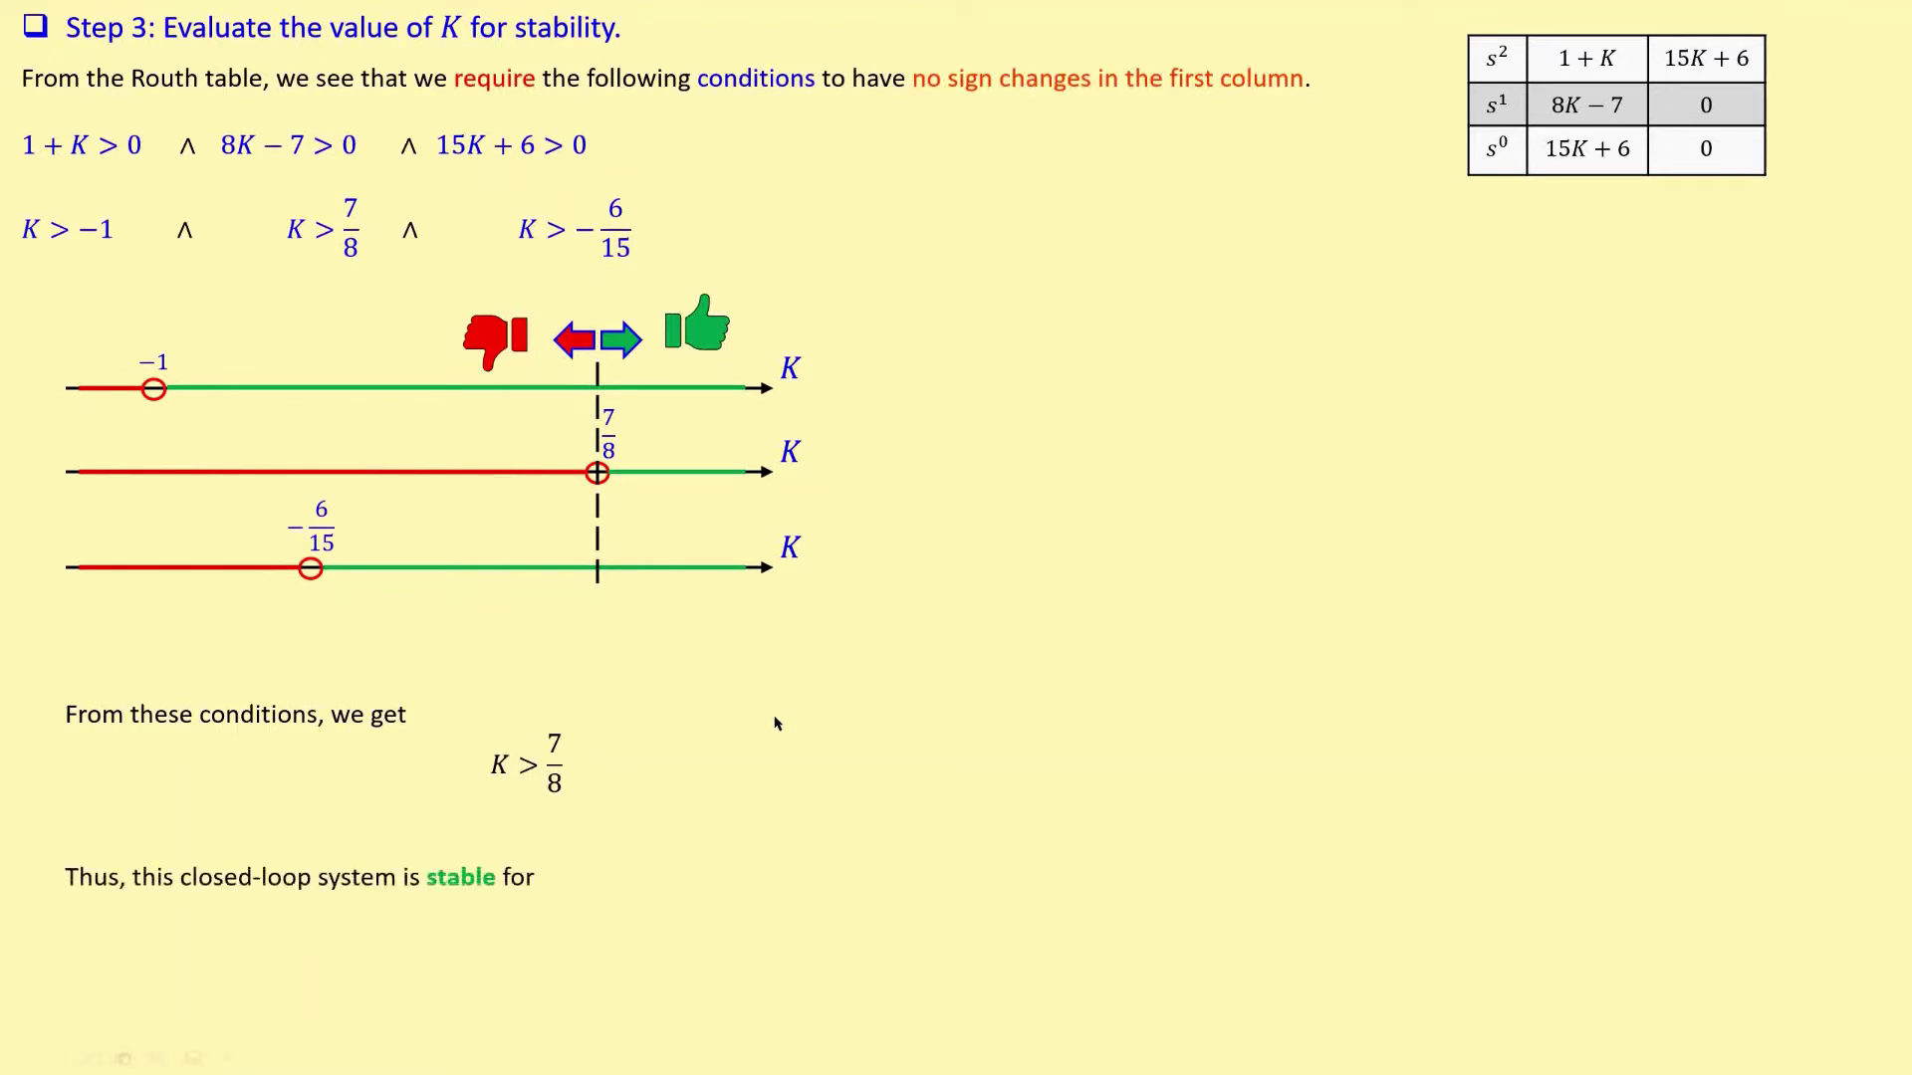
pyautogui.click(778, 720)
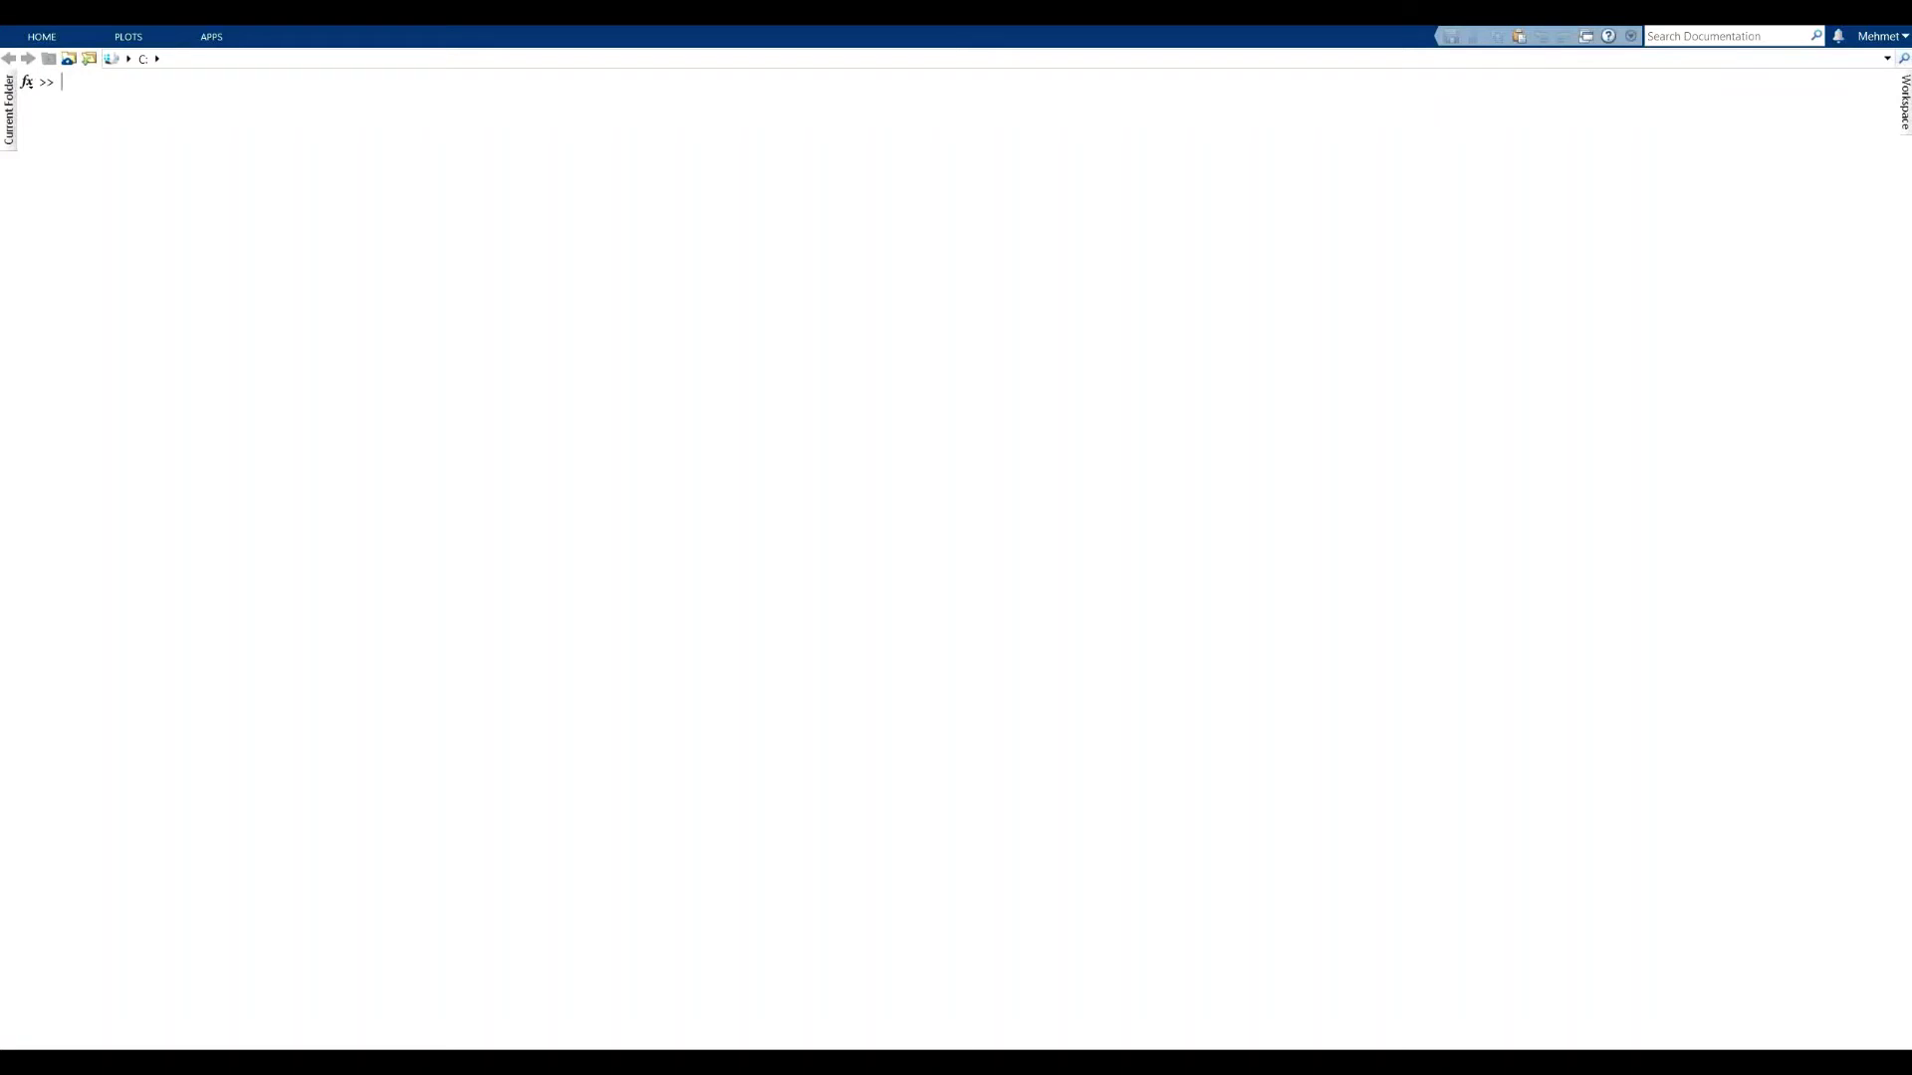
# - Define s = tf('s') and G = (s+3)*(s+5)/((s-1)*(s-6)), then display G = zpk(G)
pyautogui.write("s = tf('s');")
pyautogui.press('Return')
pyautogui.write('G = (s+4')
pyautogui.press('BackSpace')
pyautogui.write('3)(')
pyautogui.write('*(s+')
pyautogui.write('5).')
pyautogui.write('(')
pyautogui.write('(')
pyautogui.write('s')
pyautogui.write('-1')
pyautogui.write(')*(s')
pyautogui.write('-6))')
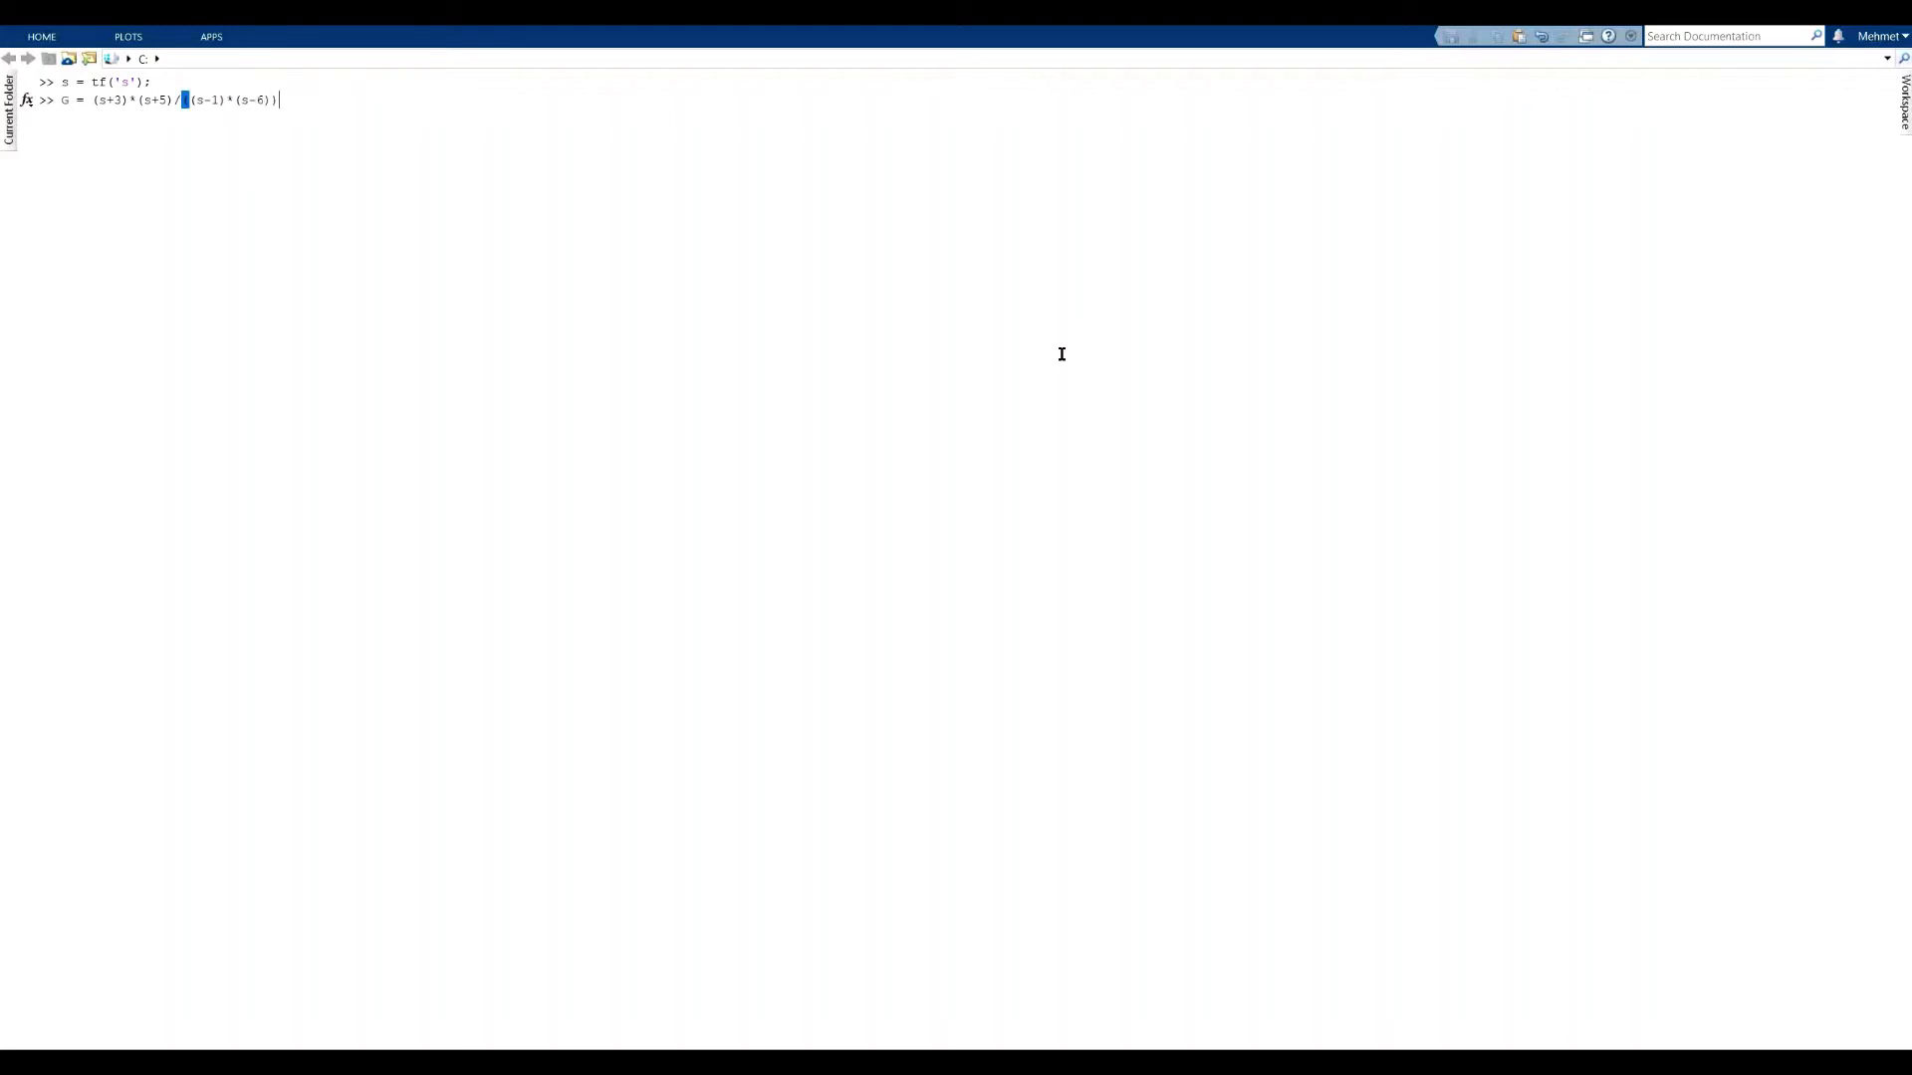
pyautogui.write(';')
pyautogui.press('Return')
pyautogui.write('G = zpk(G)')
pyautogui.press('Return')
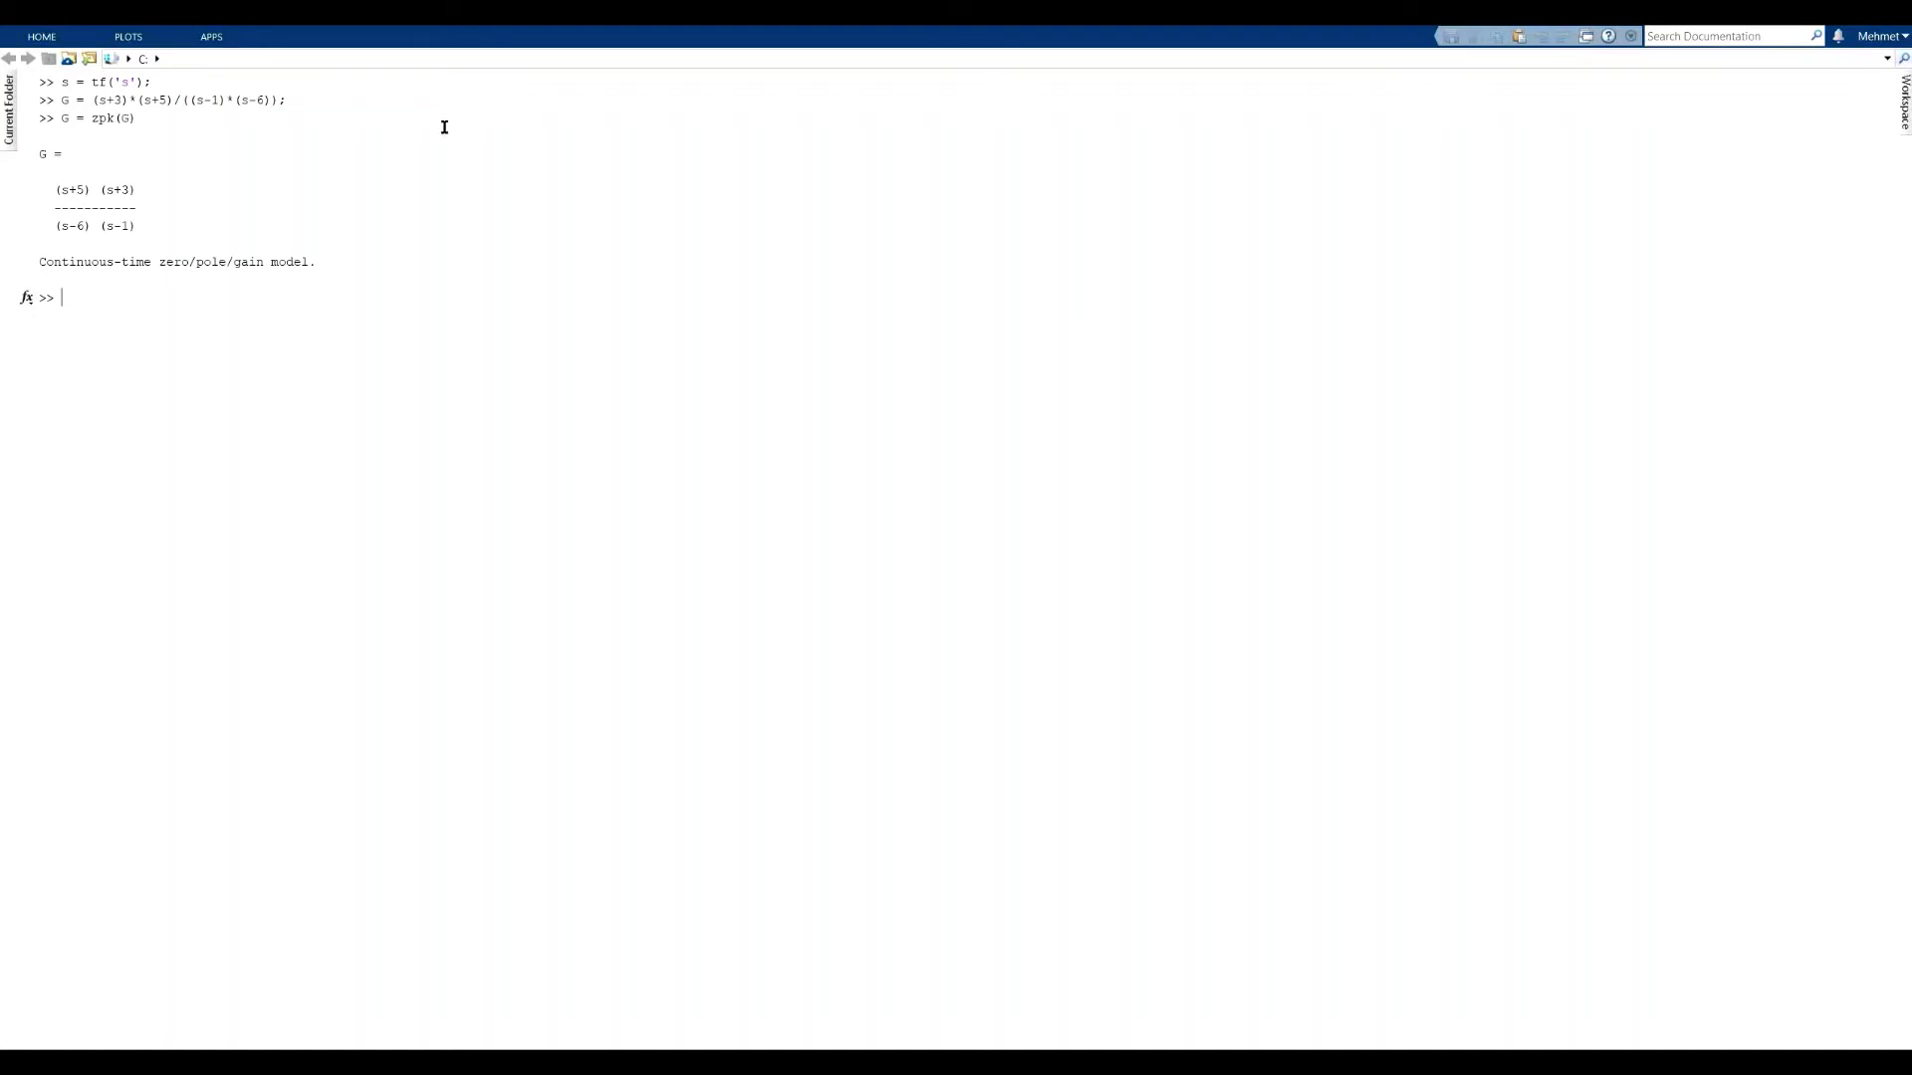
# - Launch the Control System Designer from the APPS gallery and bring its window to the front
pyautogui.click(211, 37)
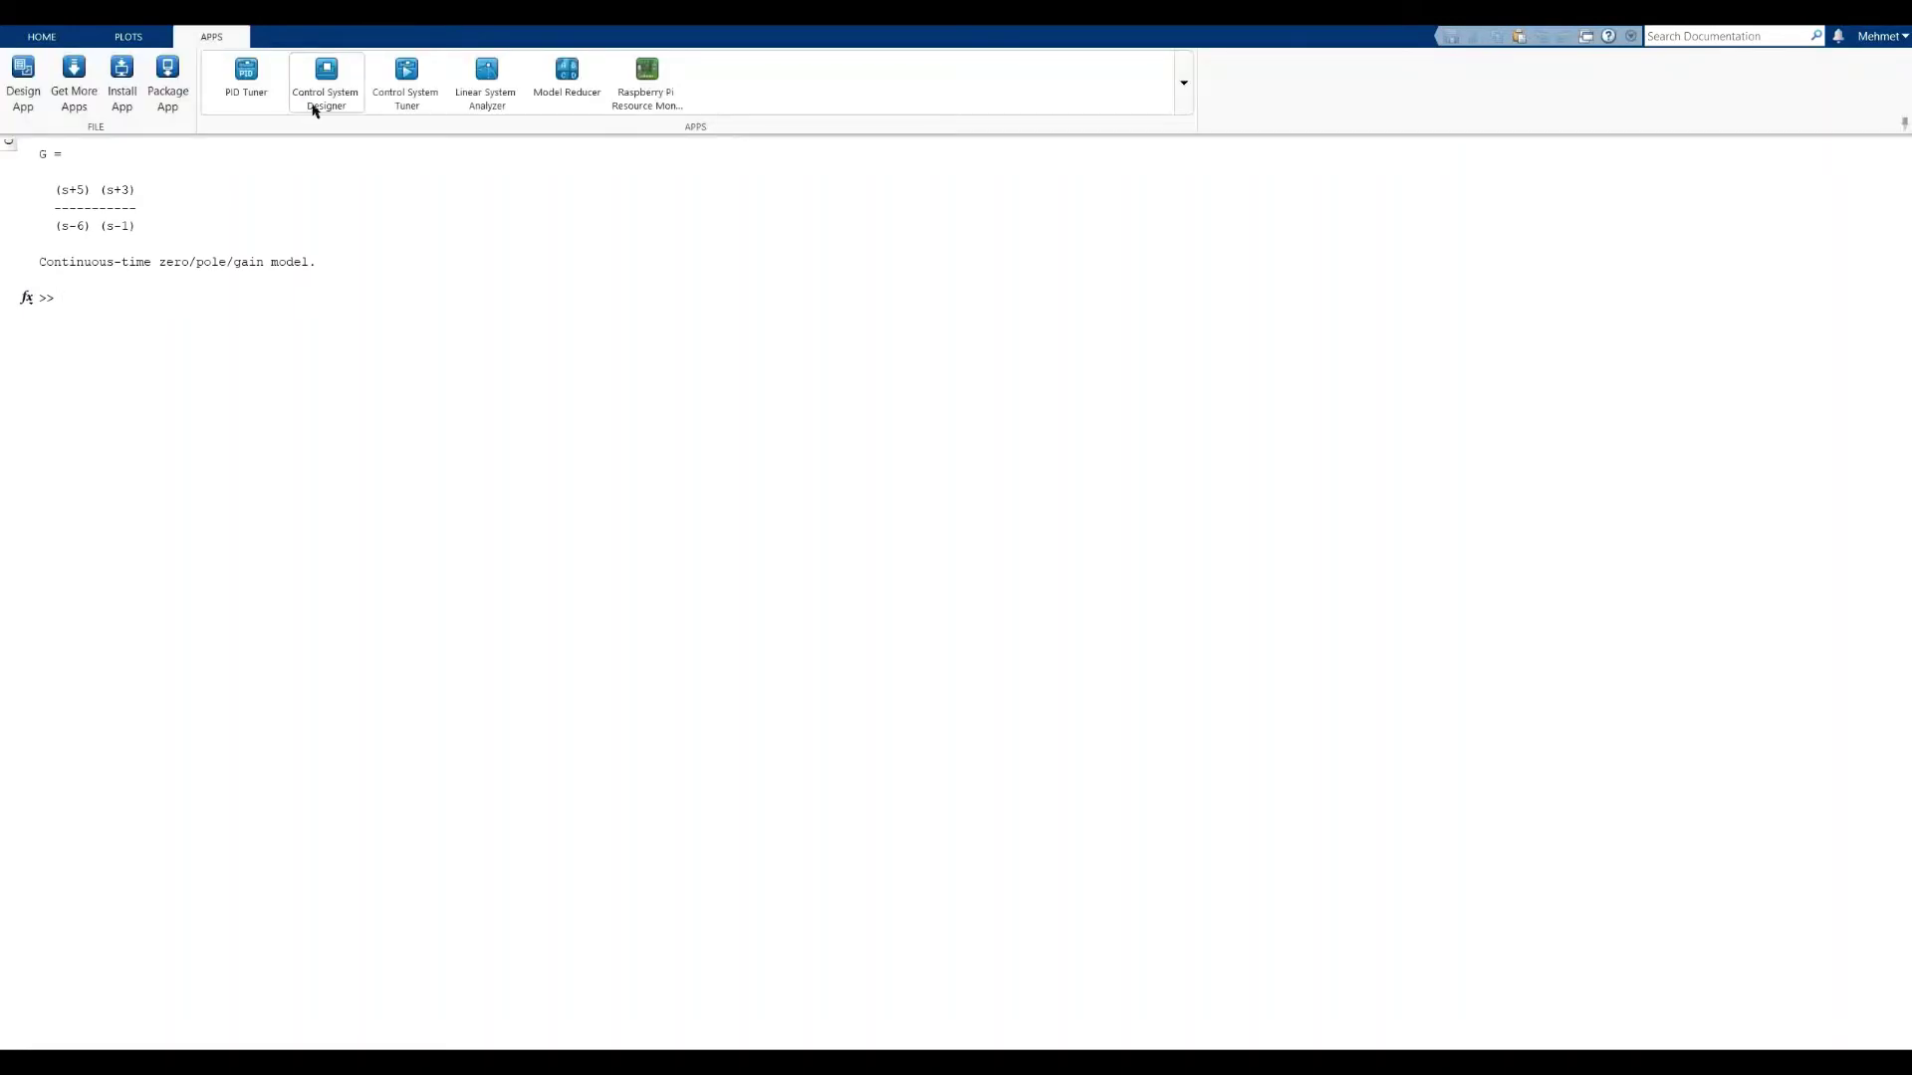
pyautogui.click(350, 92)
pyautogui.click(240, 26)
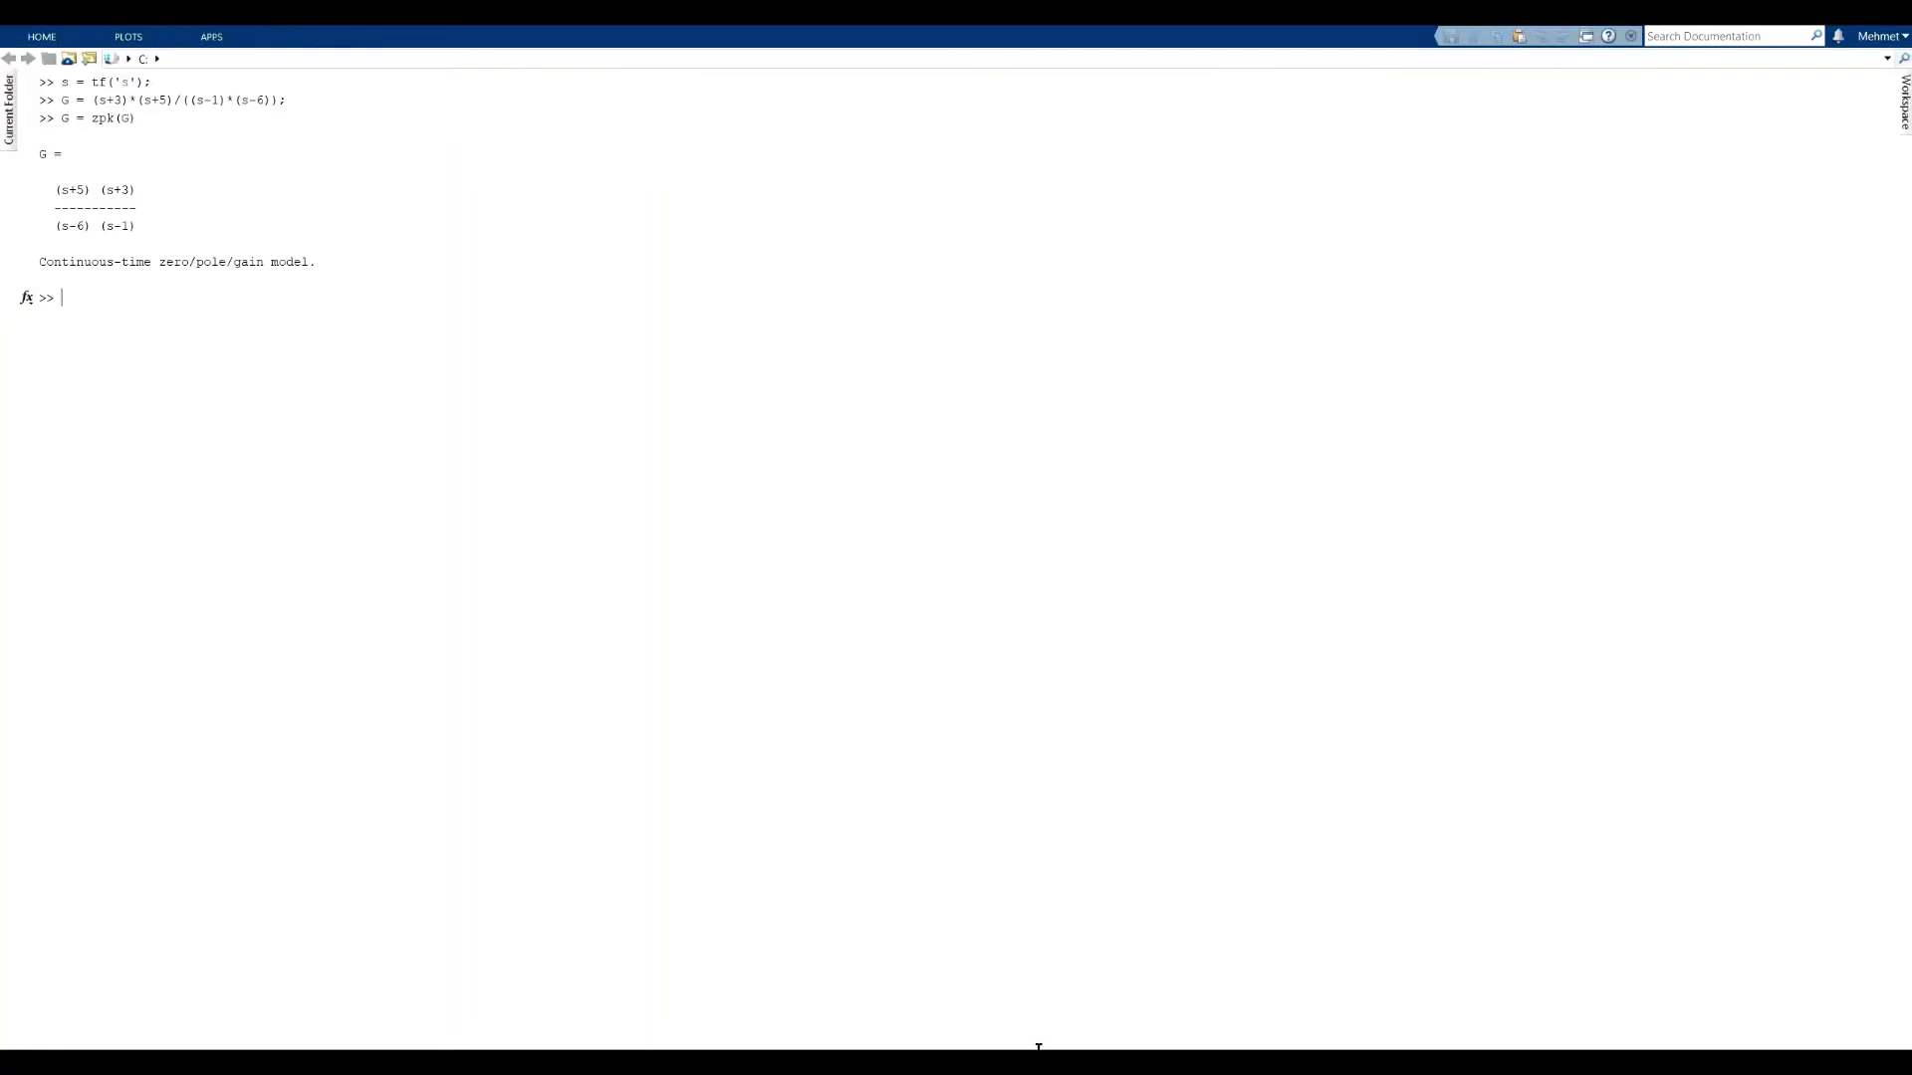
pyautogui.moveTo(1006, 1061)
pyautogui.click(1107, 992)
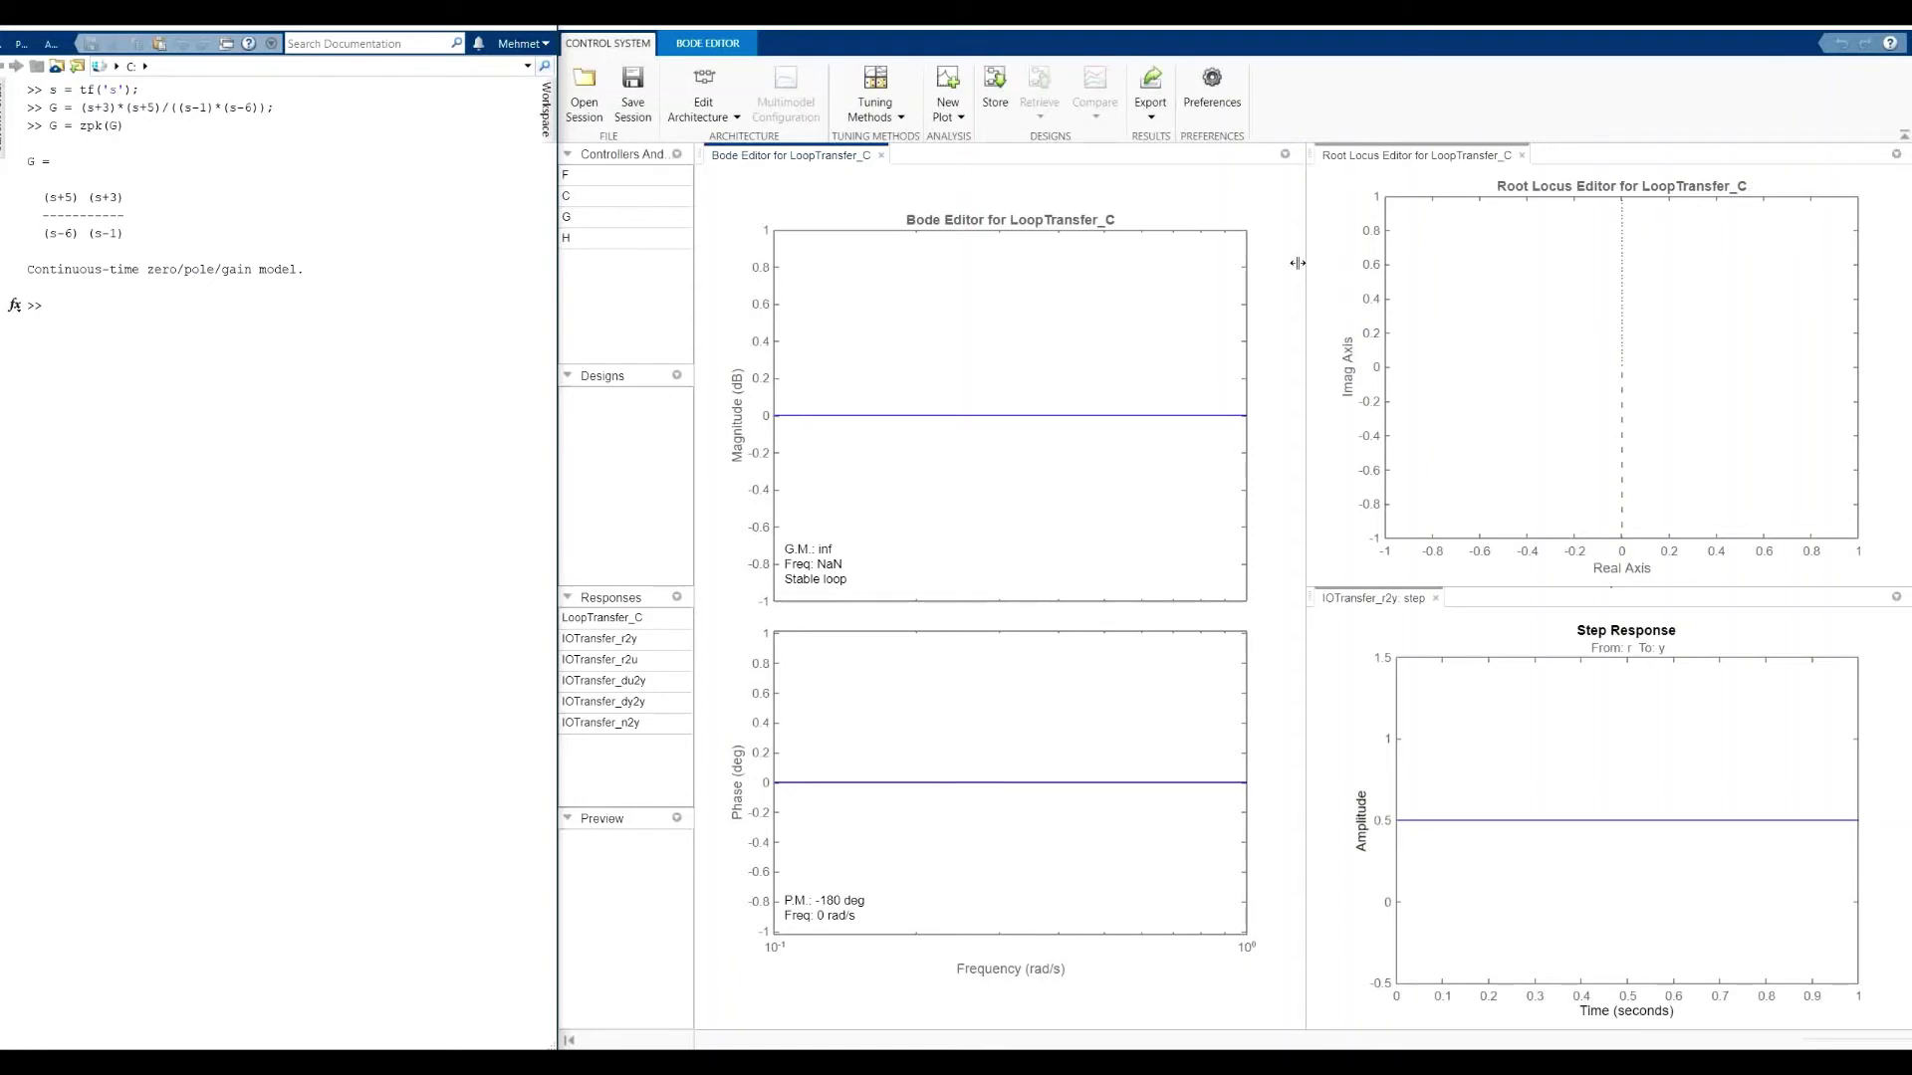
# - Open the architecture editor and select the first configuration with the controller in the forward path
pyautogui.click(709, 114)
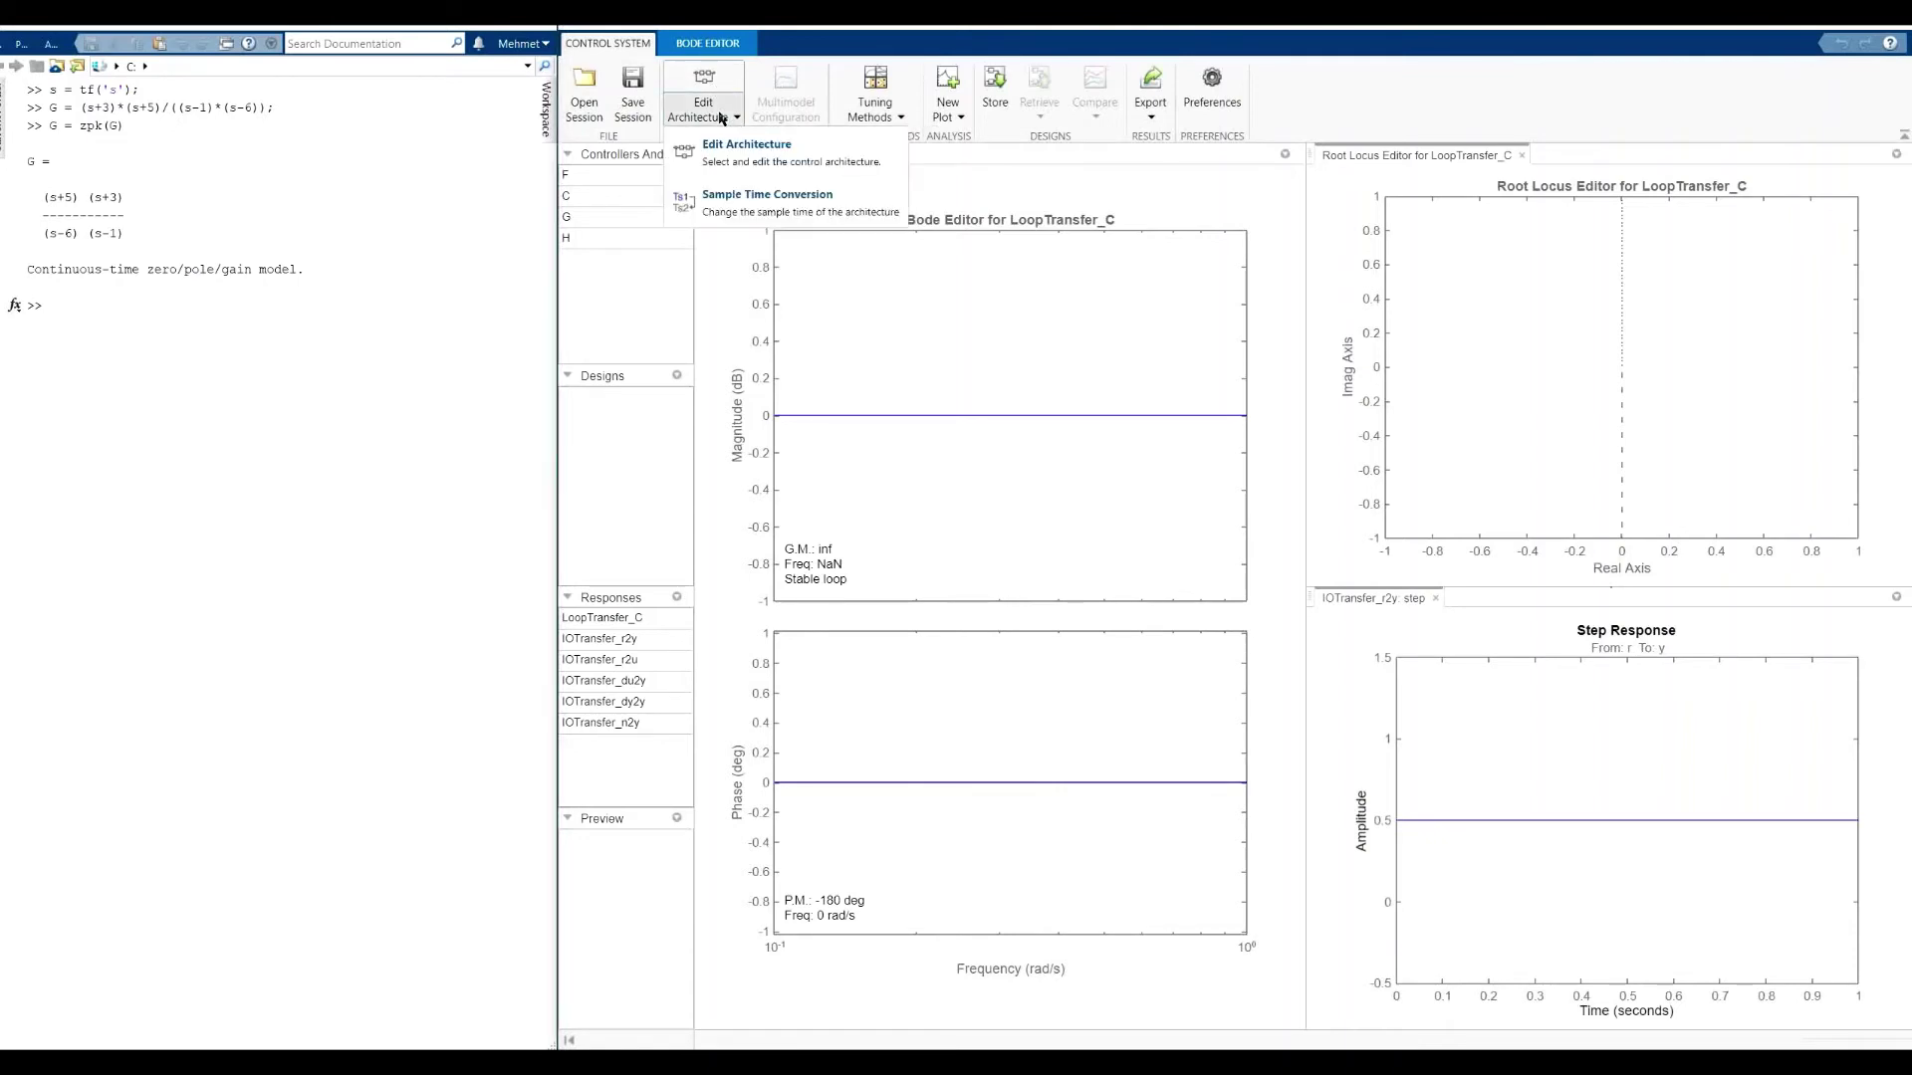
pyautogui.click(730, 149)
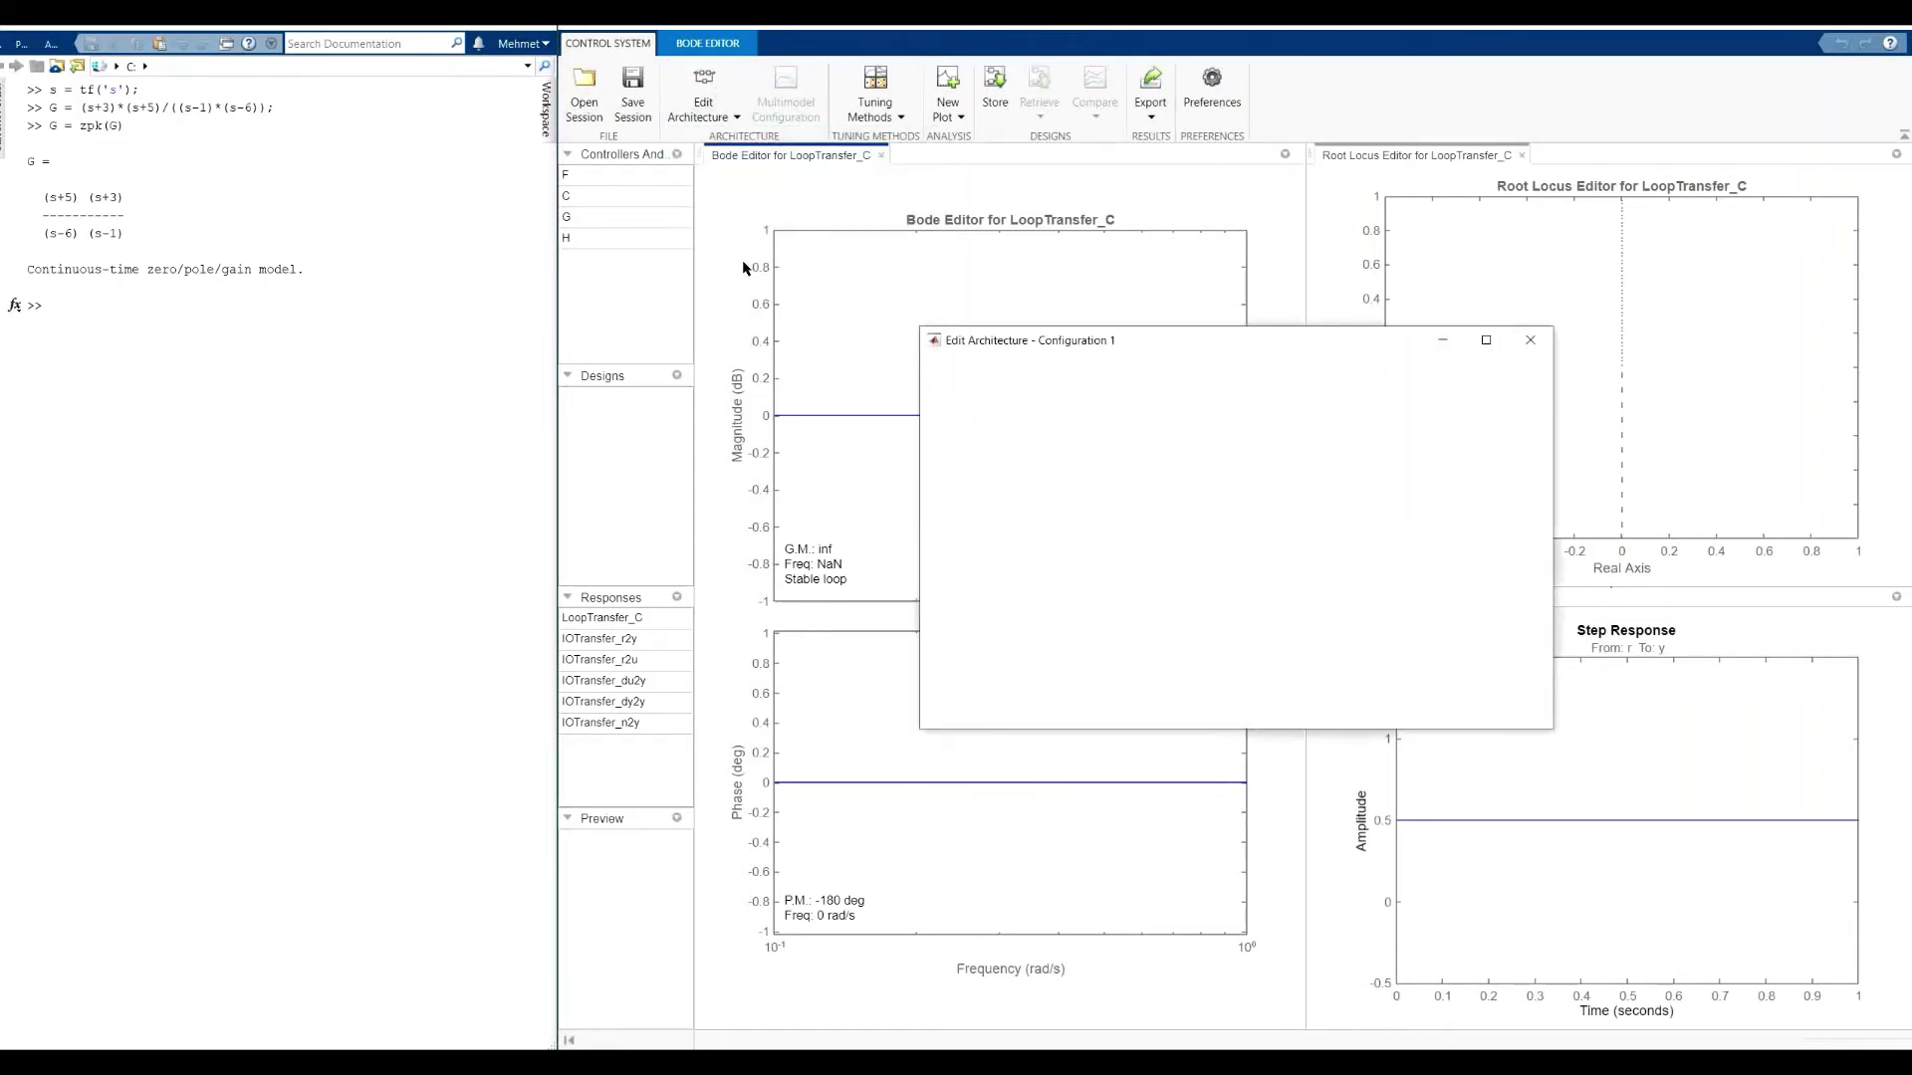
pyautogui.moveTo(1169, 343); pyautogui.dragTo(1026, 281)
pyautogui.click(884, 399)
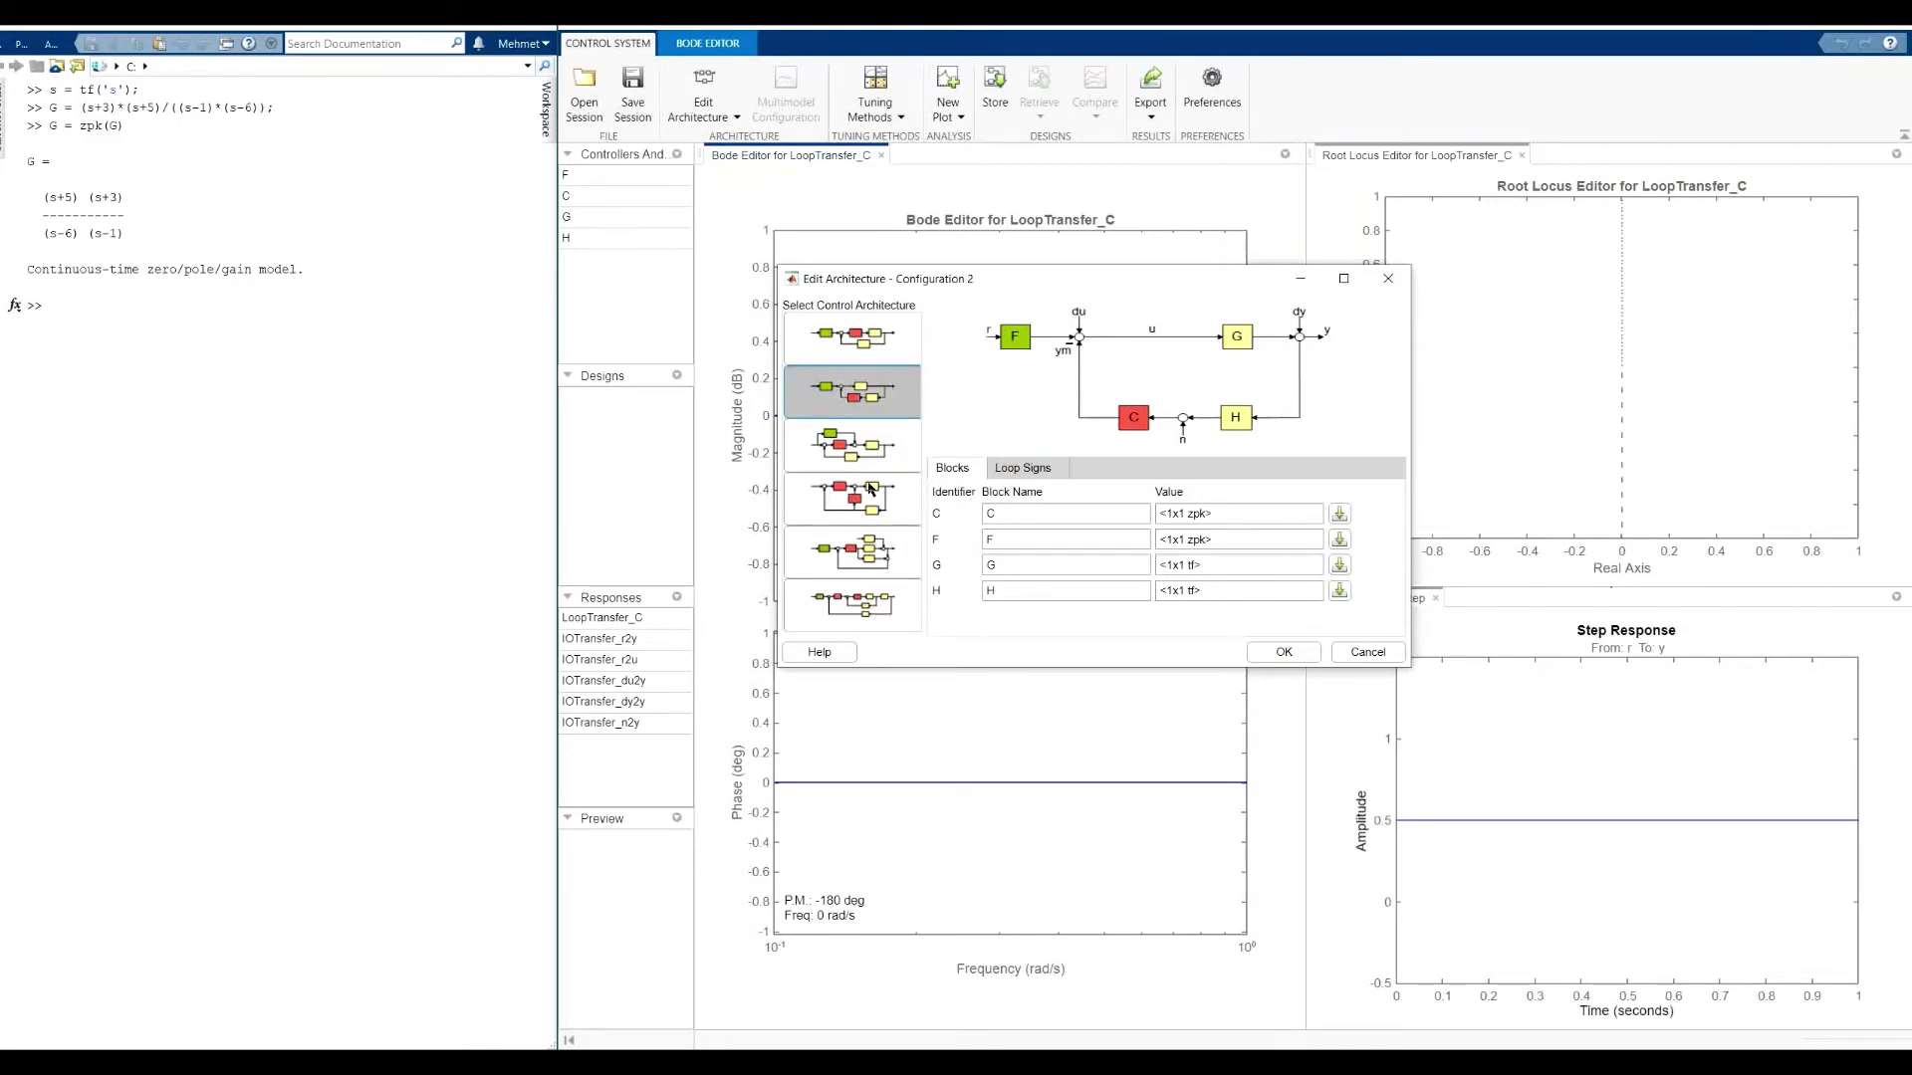
pyautogui.click(875, 357)
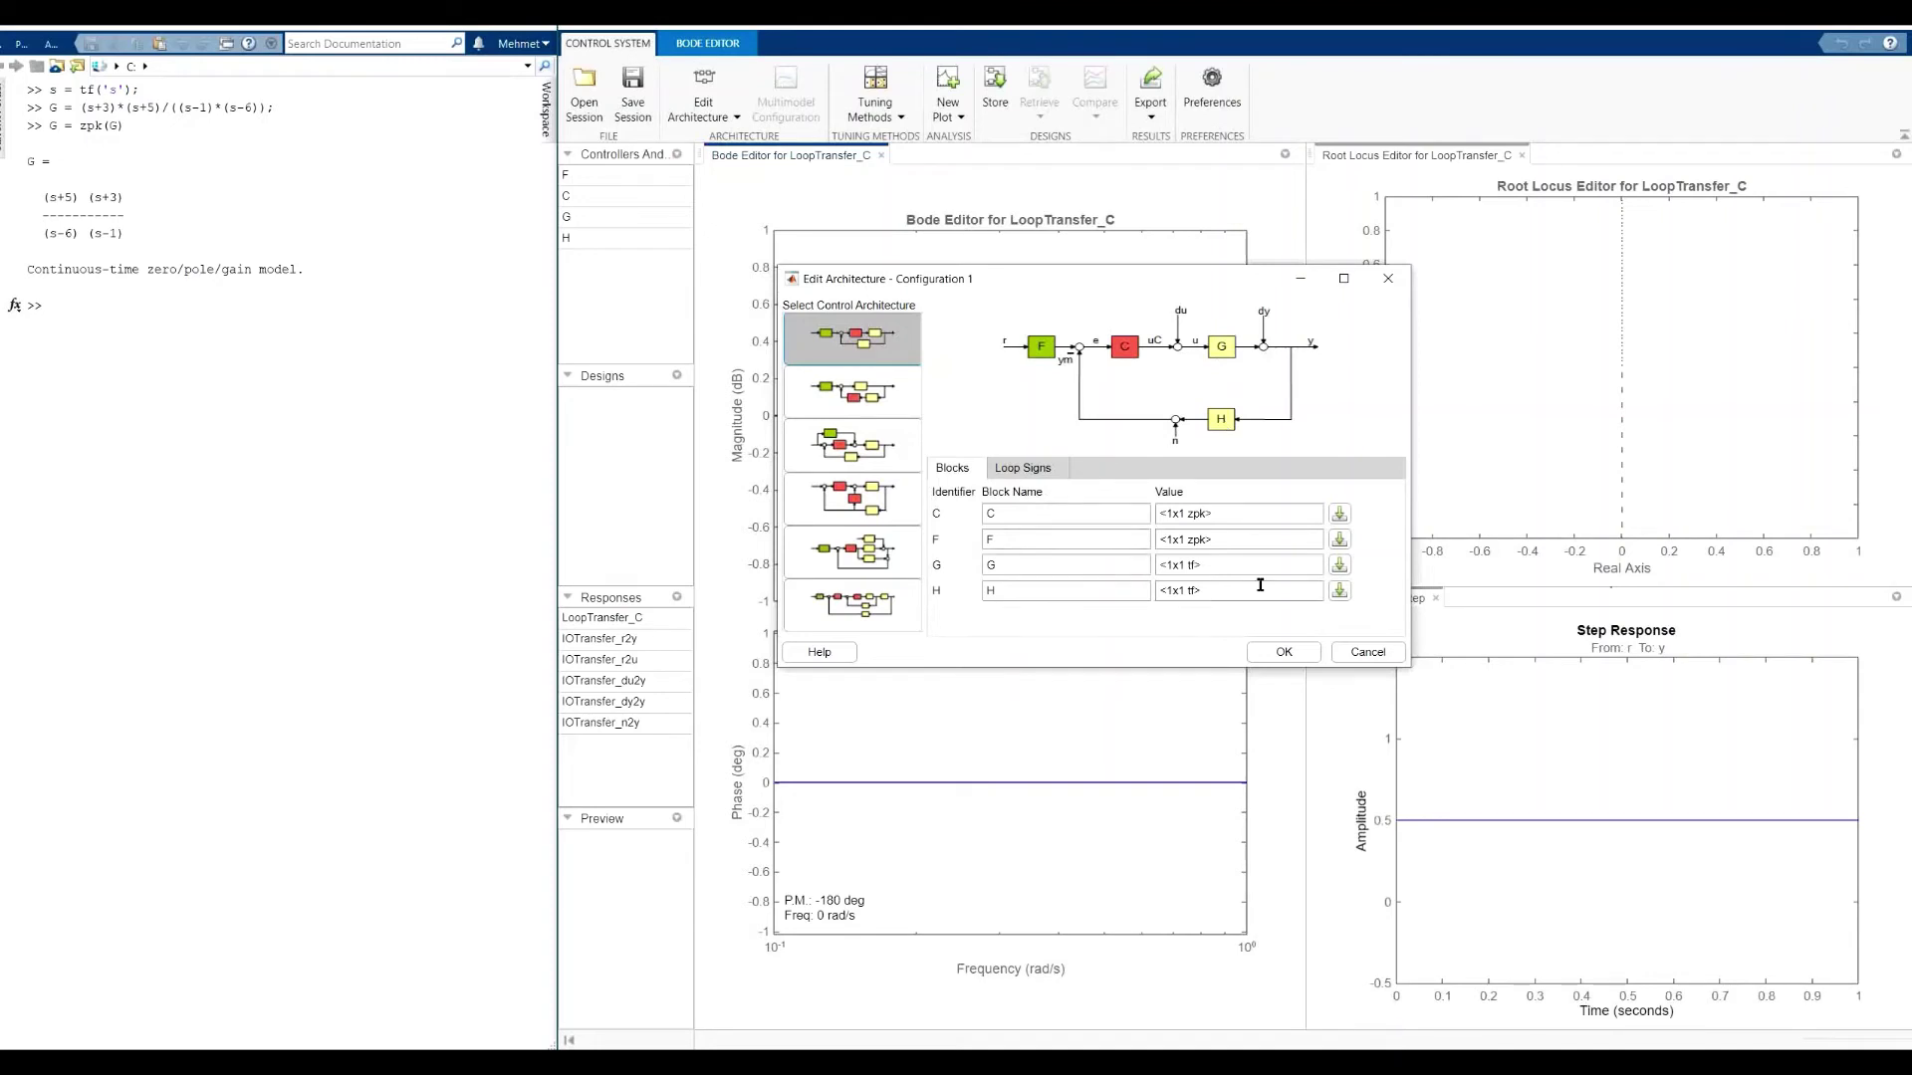
# - Set the prefilter F and feedback block H values to 1
pyautogui.doubleClick(1208, 540)
pyautogui.write('1')
pyautogui.doubleClick(1212, 592)
pyautogui.write('1')
pyautogui.press('Return')
# - Import the workspace model G into the plant block and apply the architecture
pyautogui.click(1338, 567)
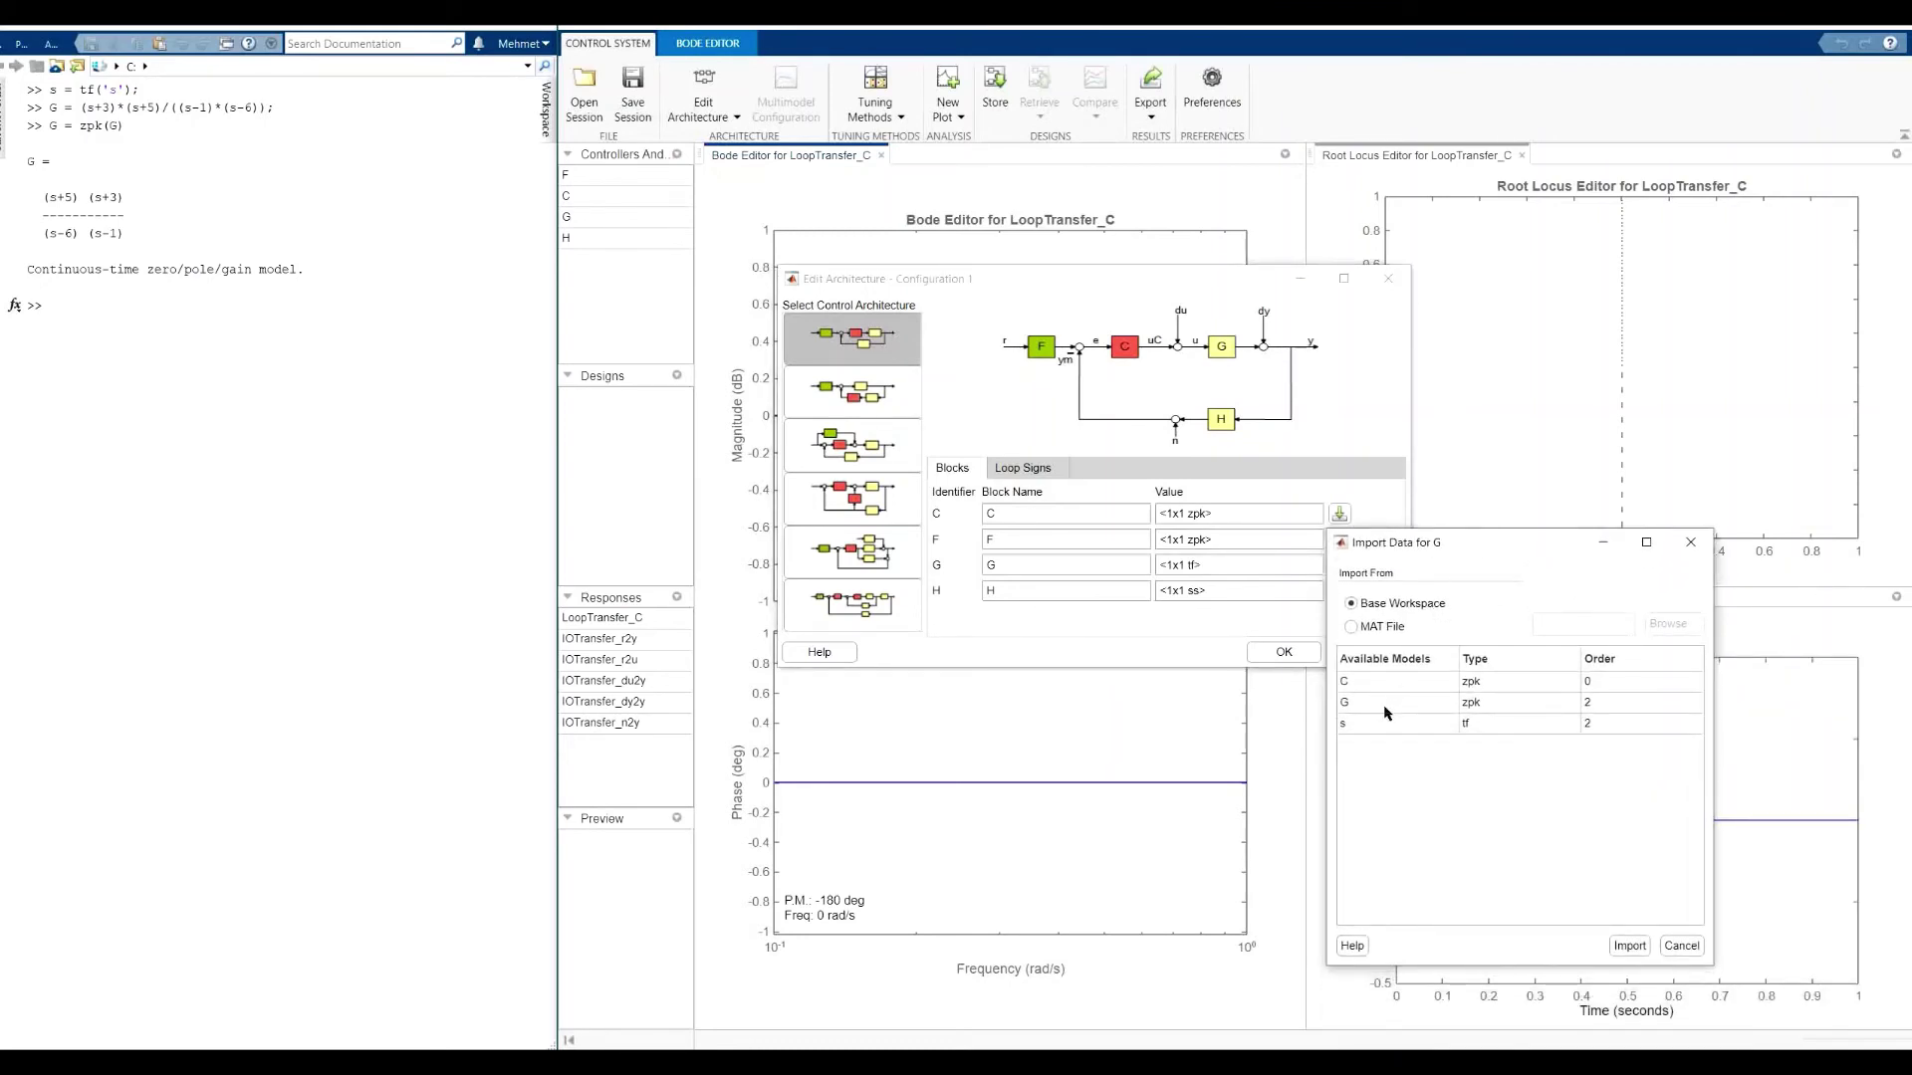
pyautogui.click(1384, 707)
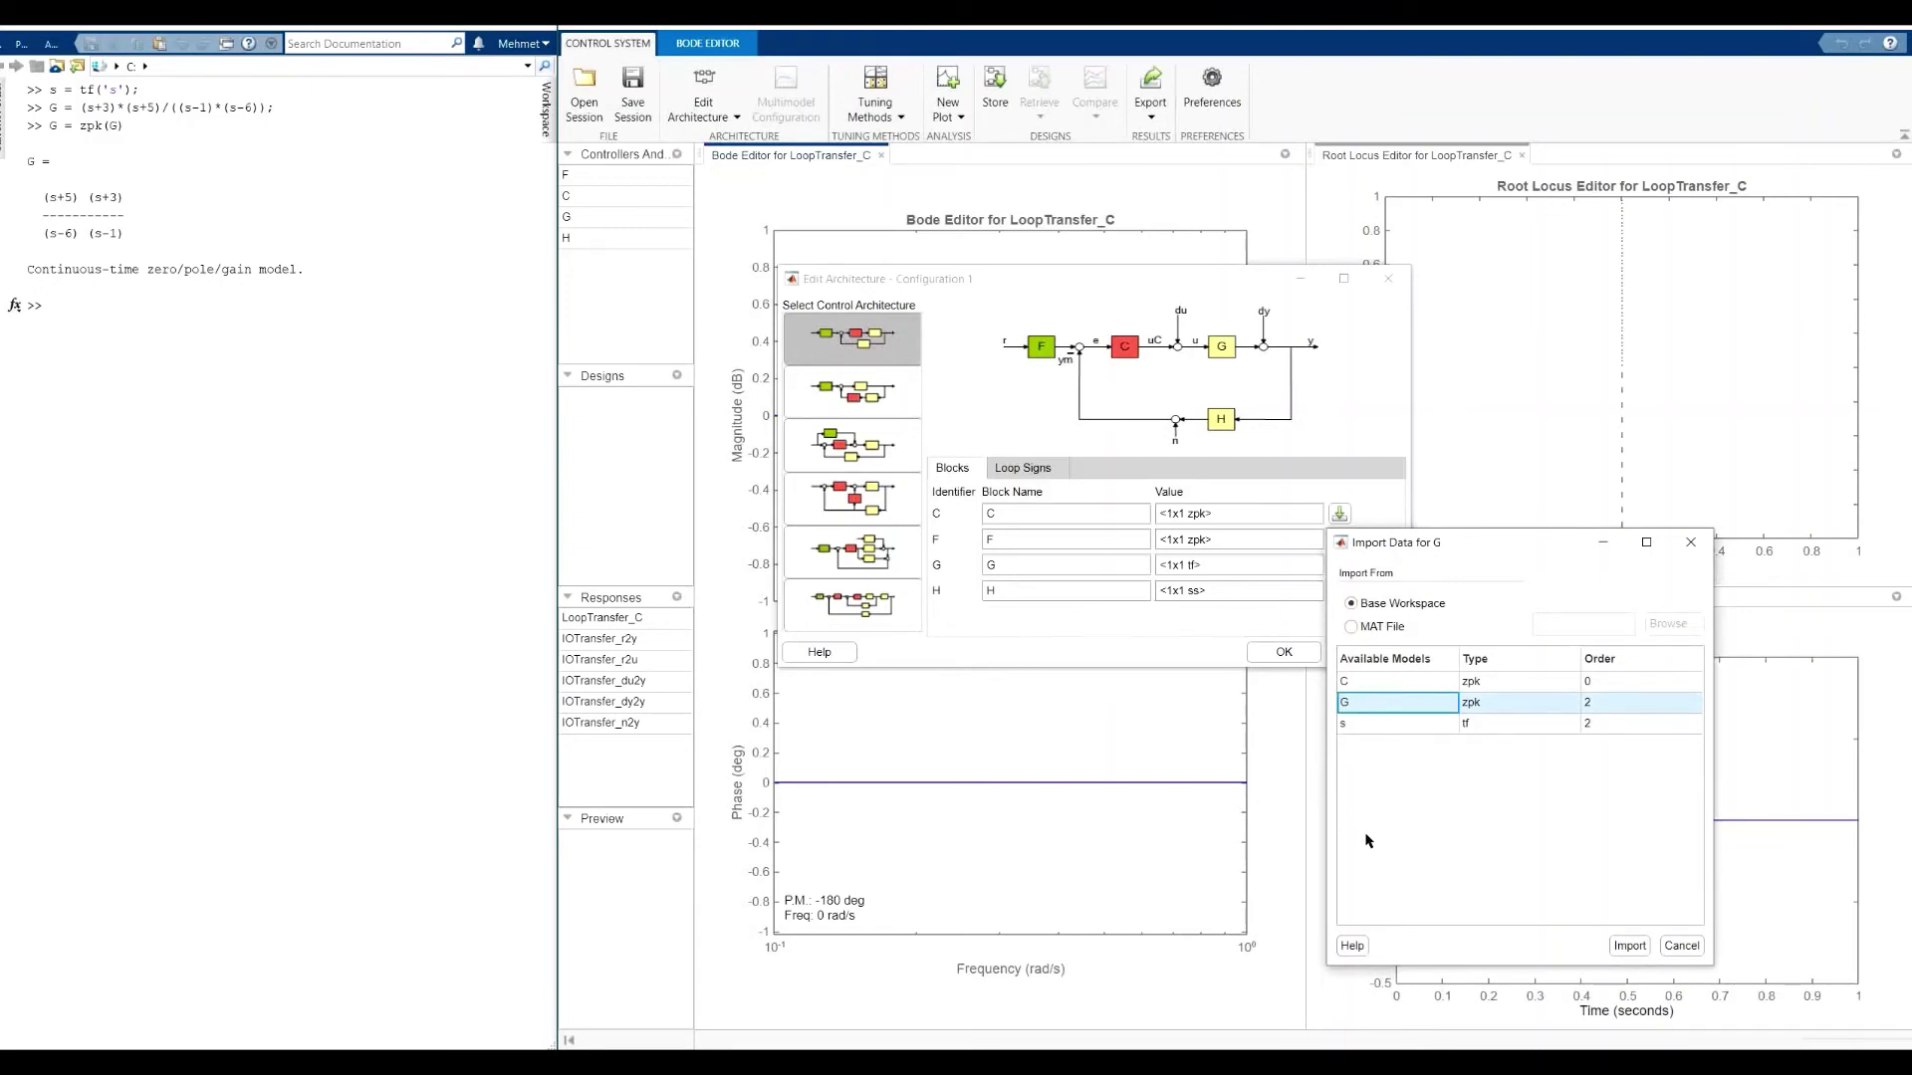
pyautogui.click(1625, 946)
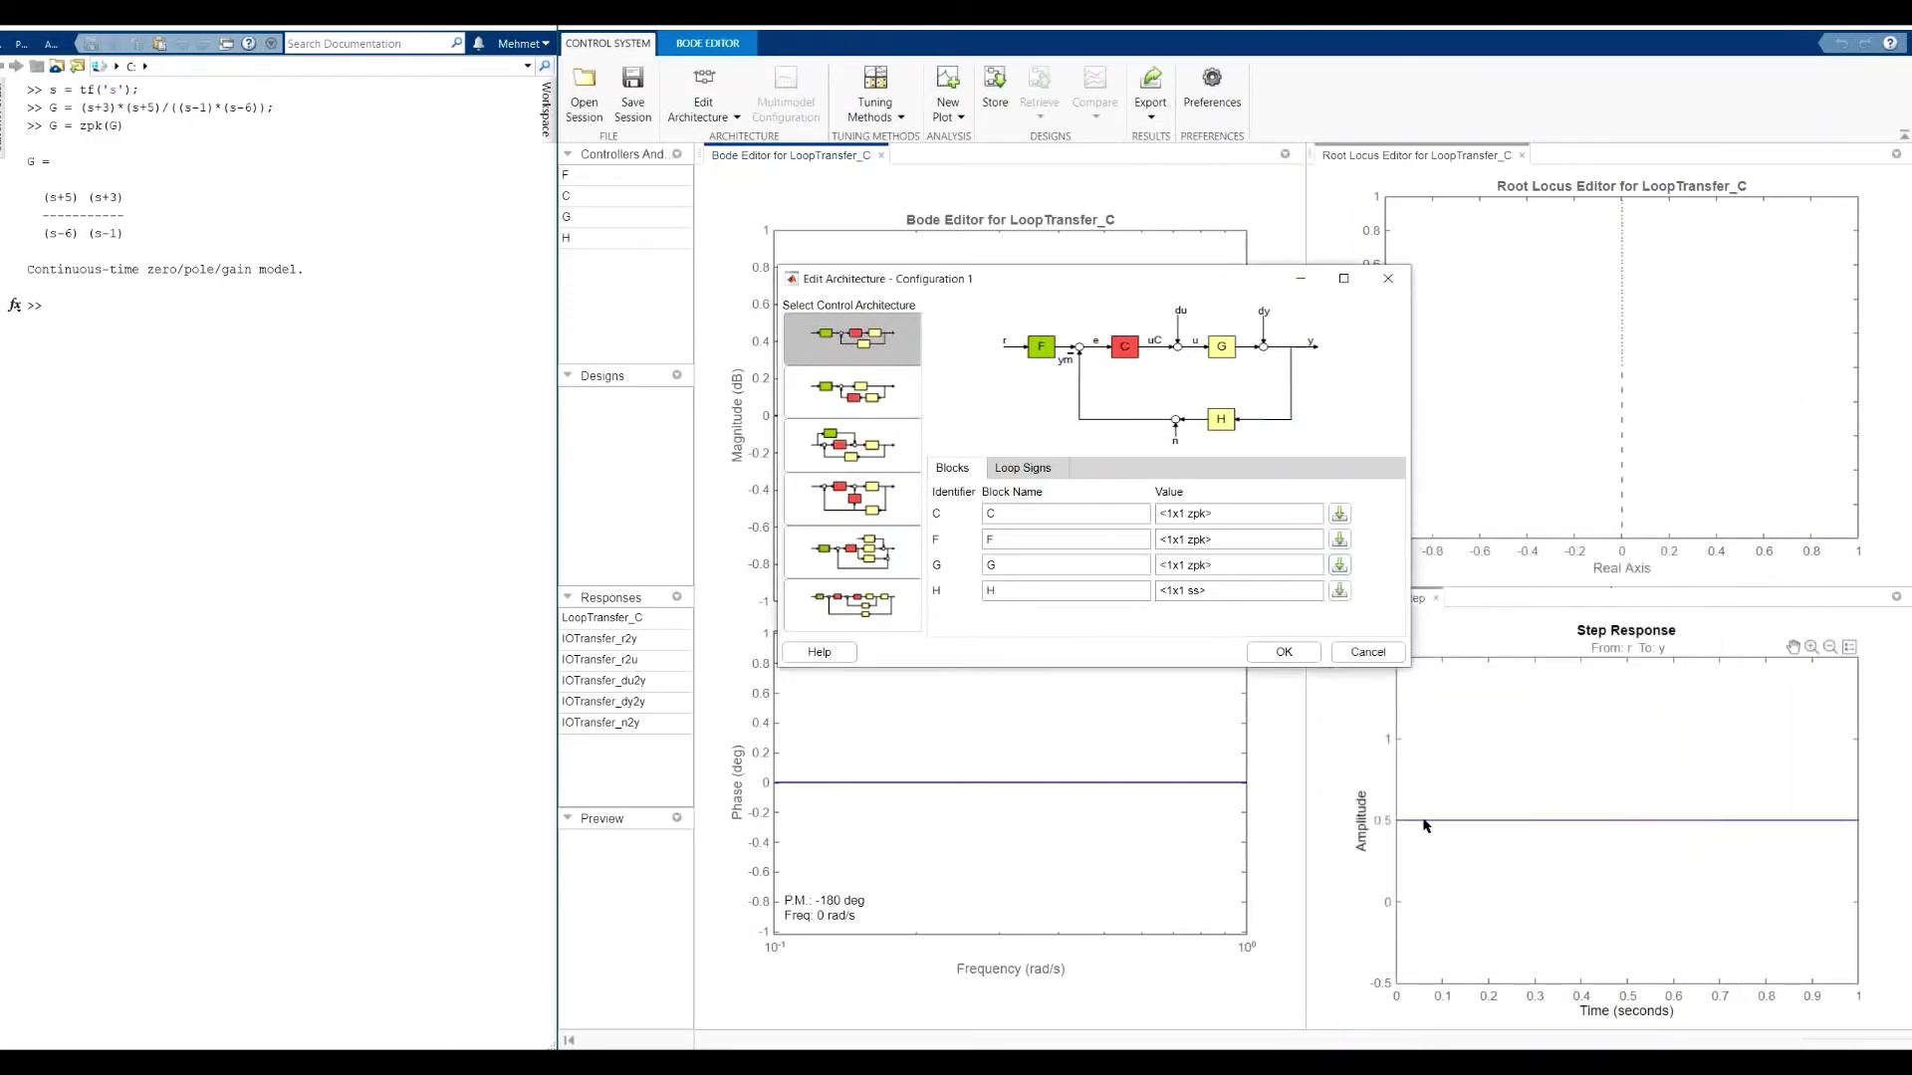
pyautogui.click(1287, 658)
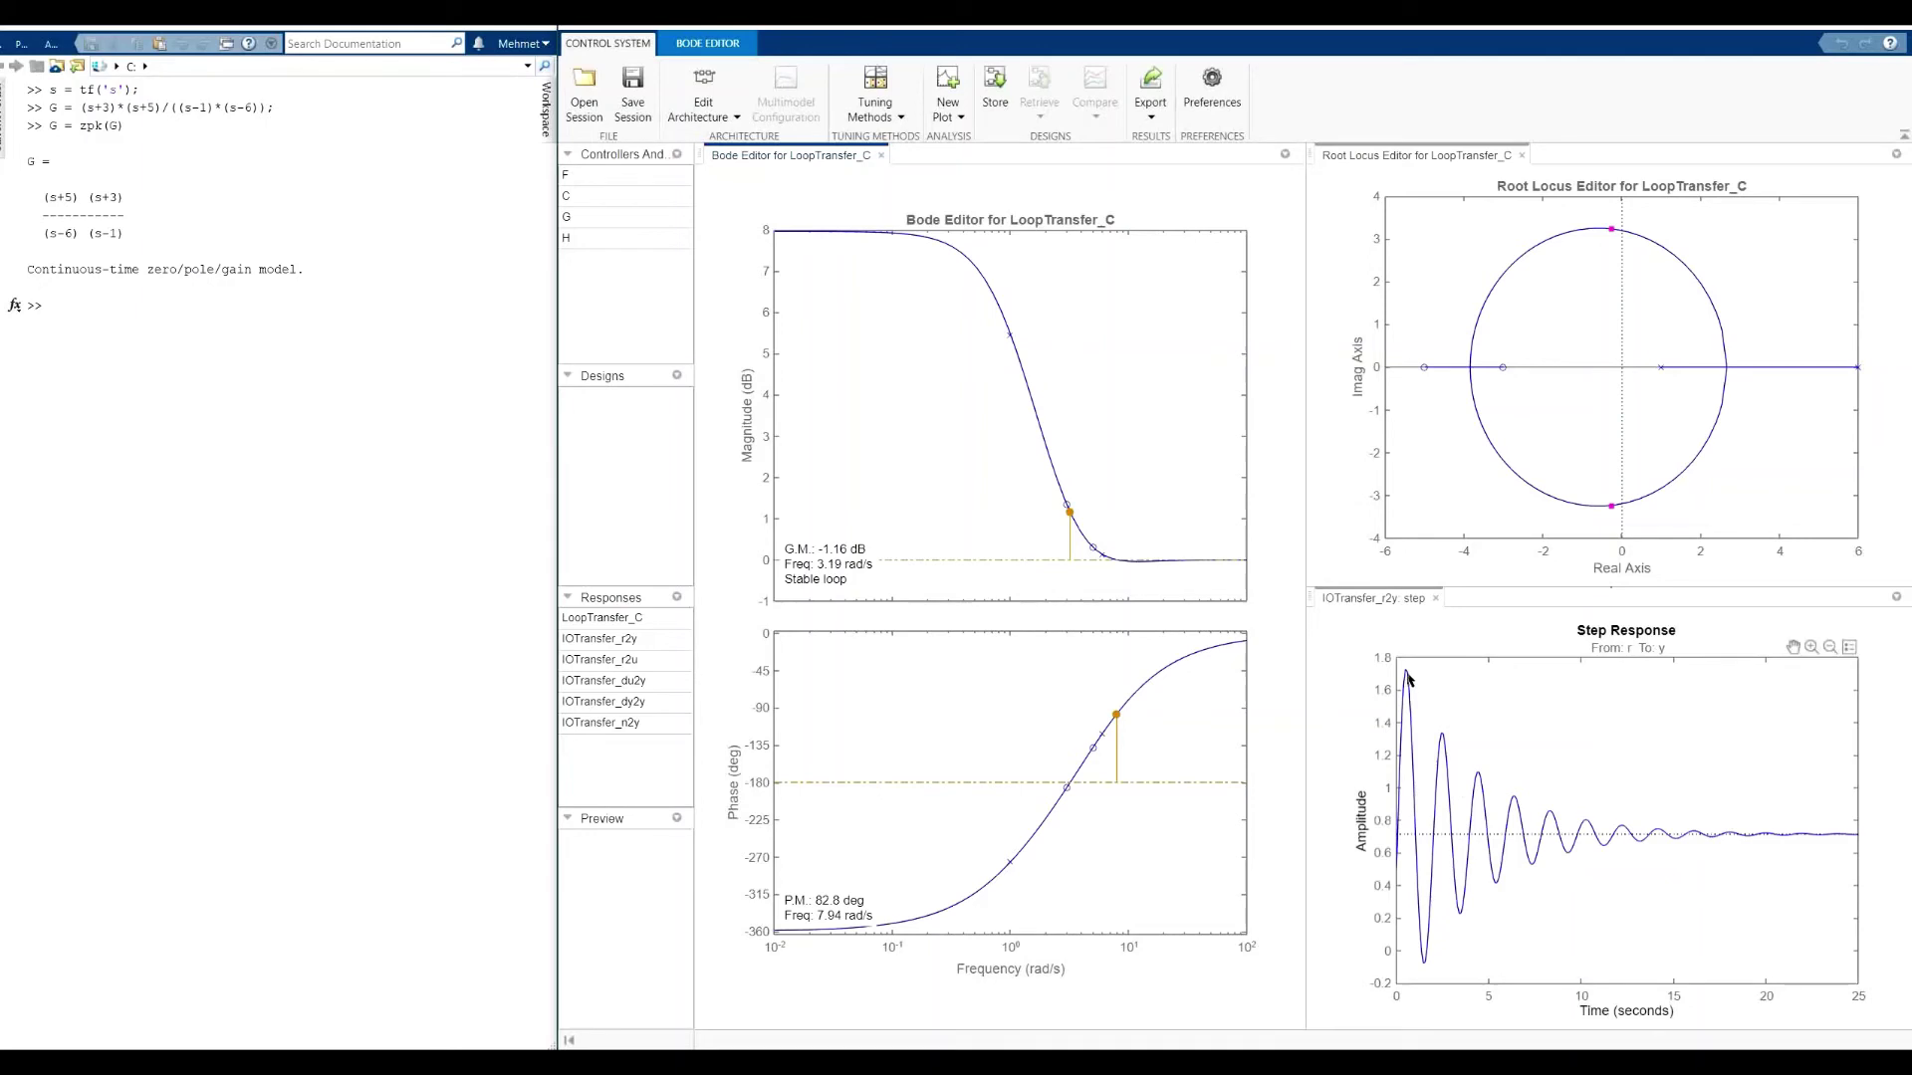
# - Add the Peak Response characteristic to the step plot and show its 1.73 peak, 142% overshoot readout
pyautogui.rightClick(1442, 685)
pyautogui.moveTo(1464, 717)
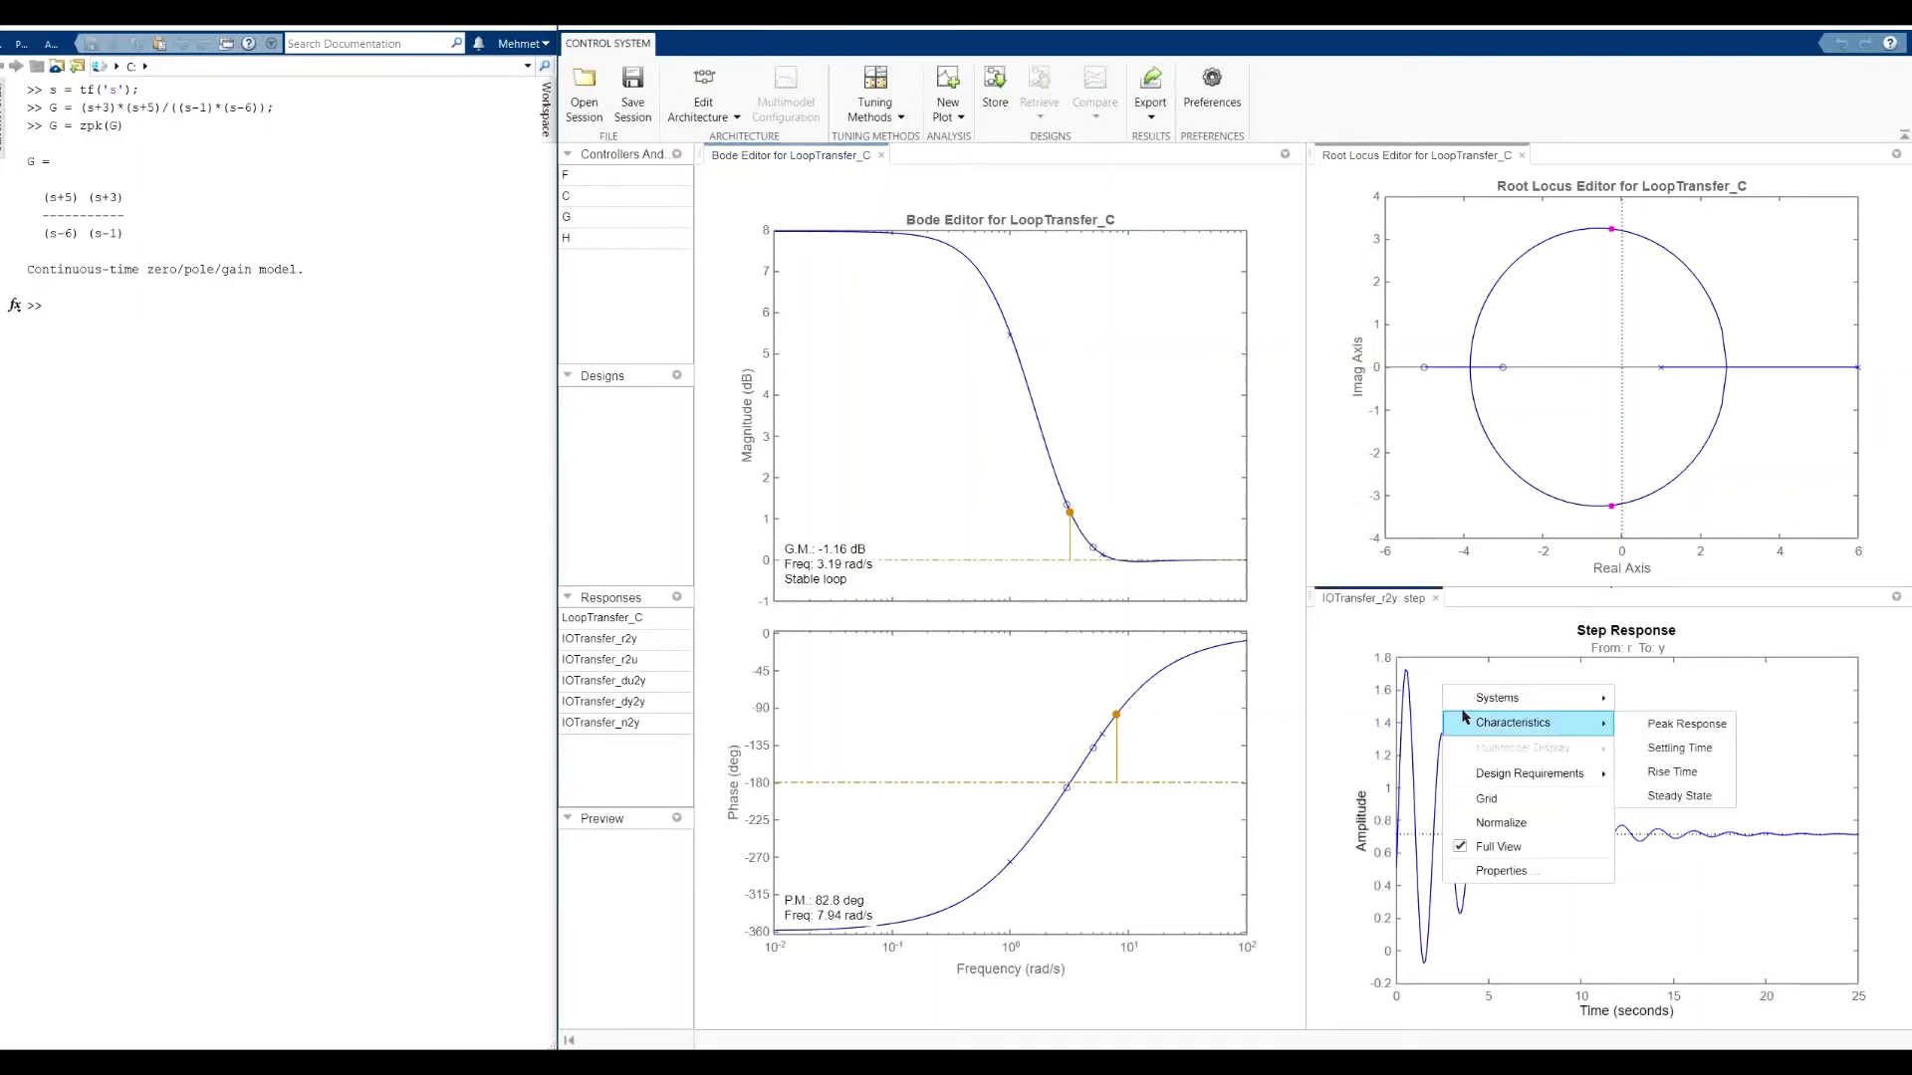
pyautogui.click(1648, 724)
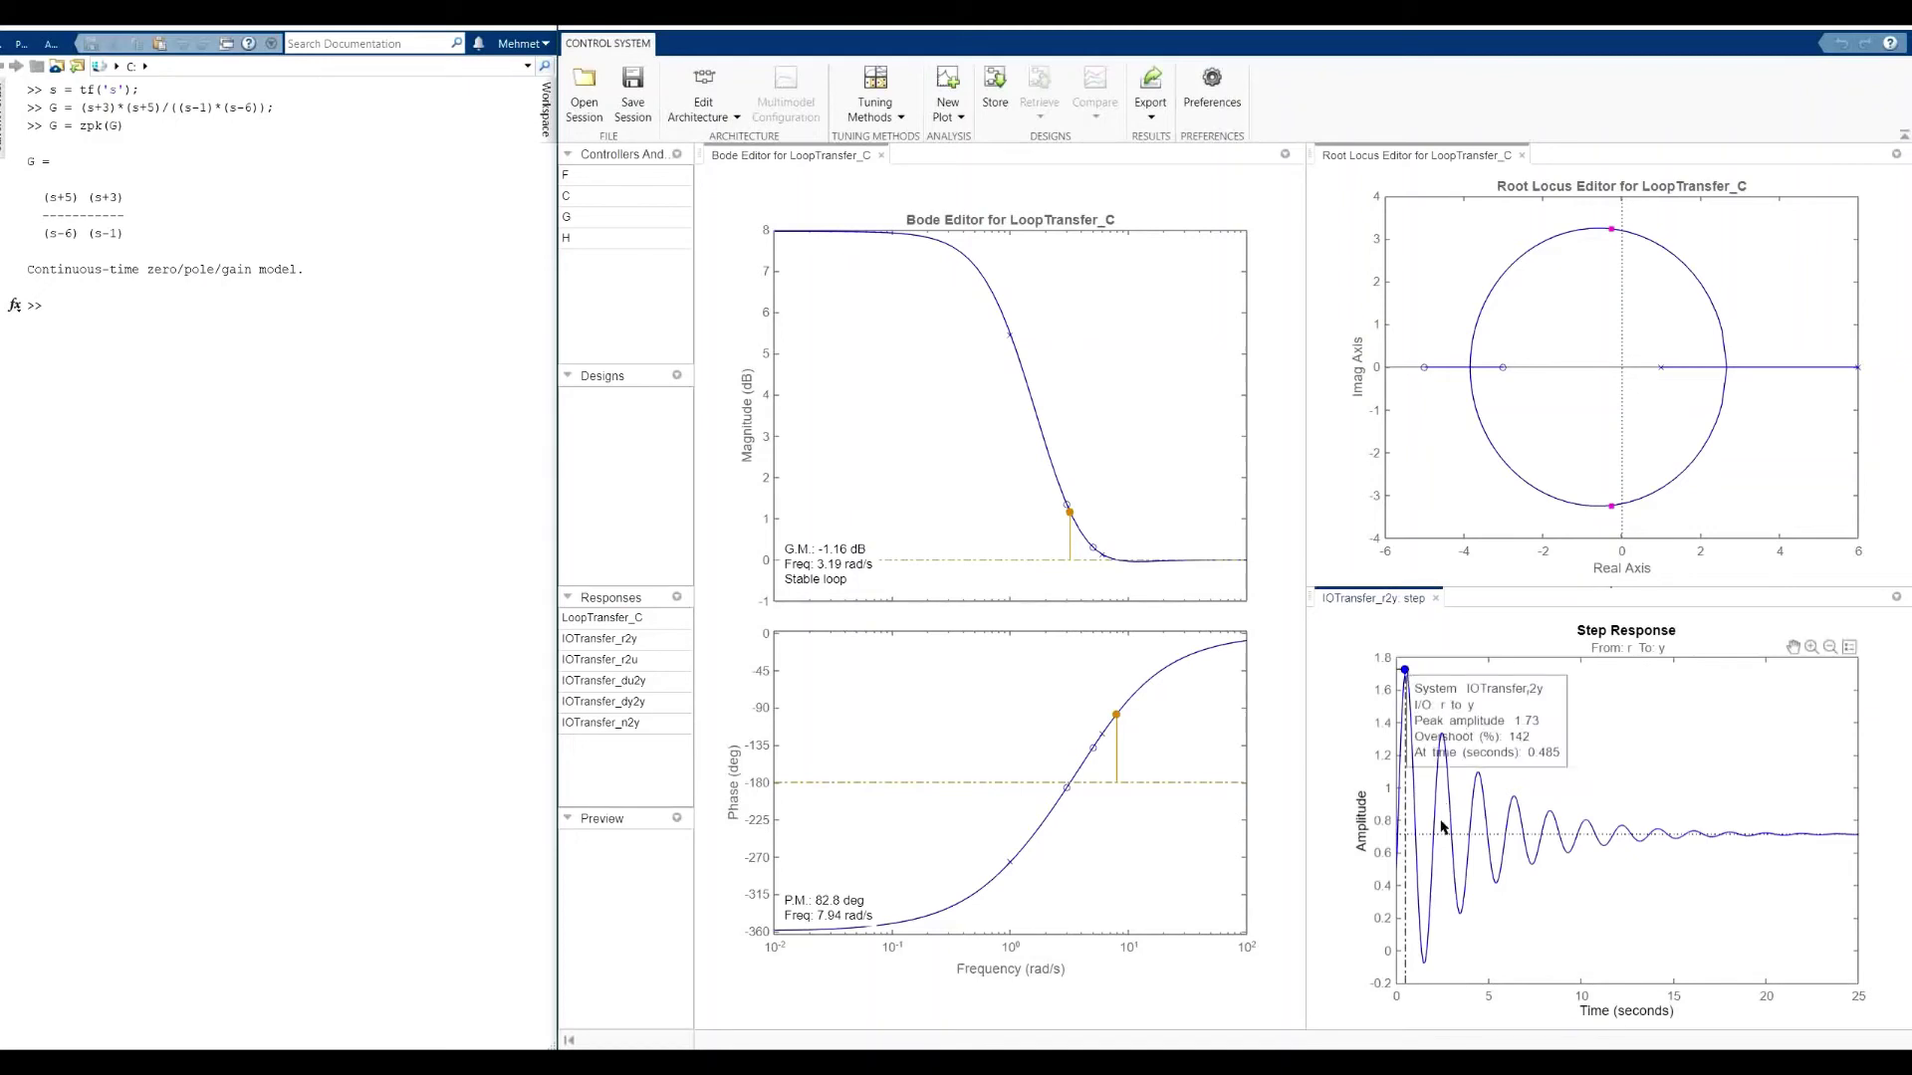
pyautogui.click(1405, 672)
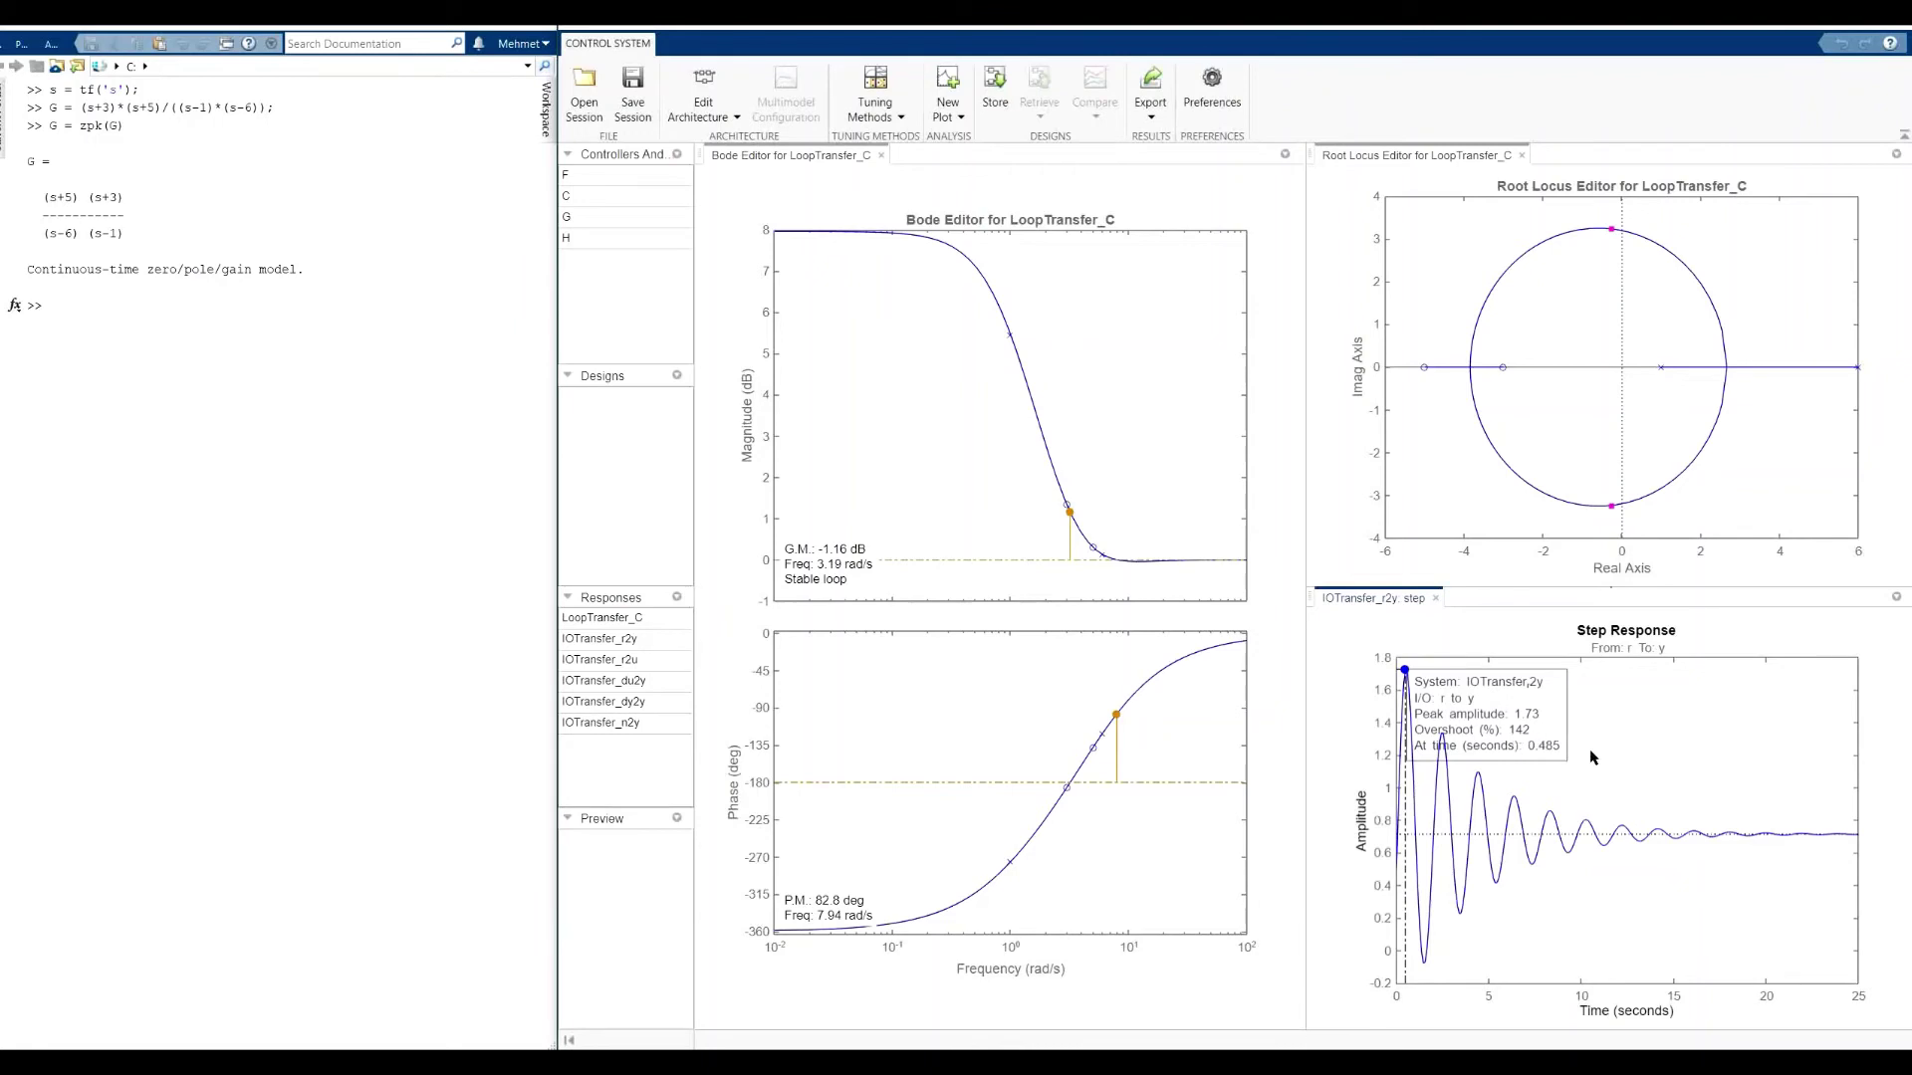
pyautogui.moveTo(1648, 861)
# - Export controller C to the workspace, overwriting the existing C
pyautogui.click(1150, 96)
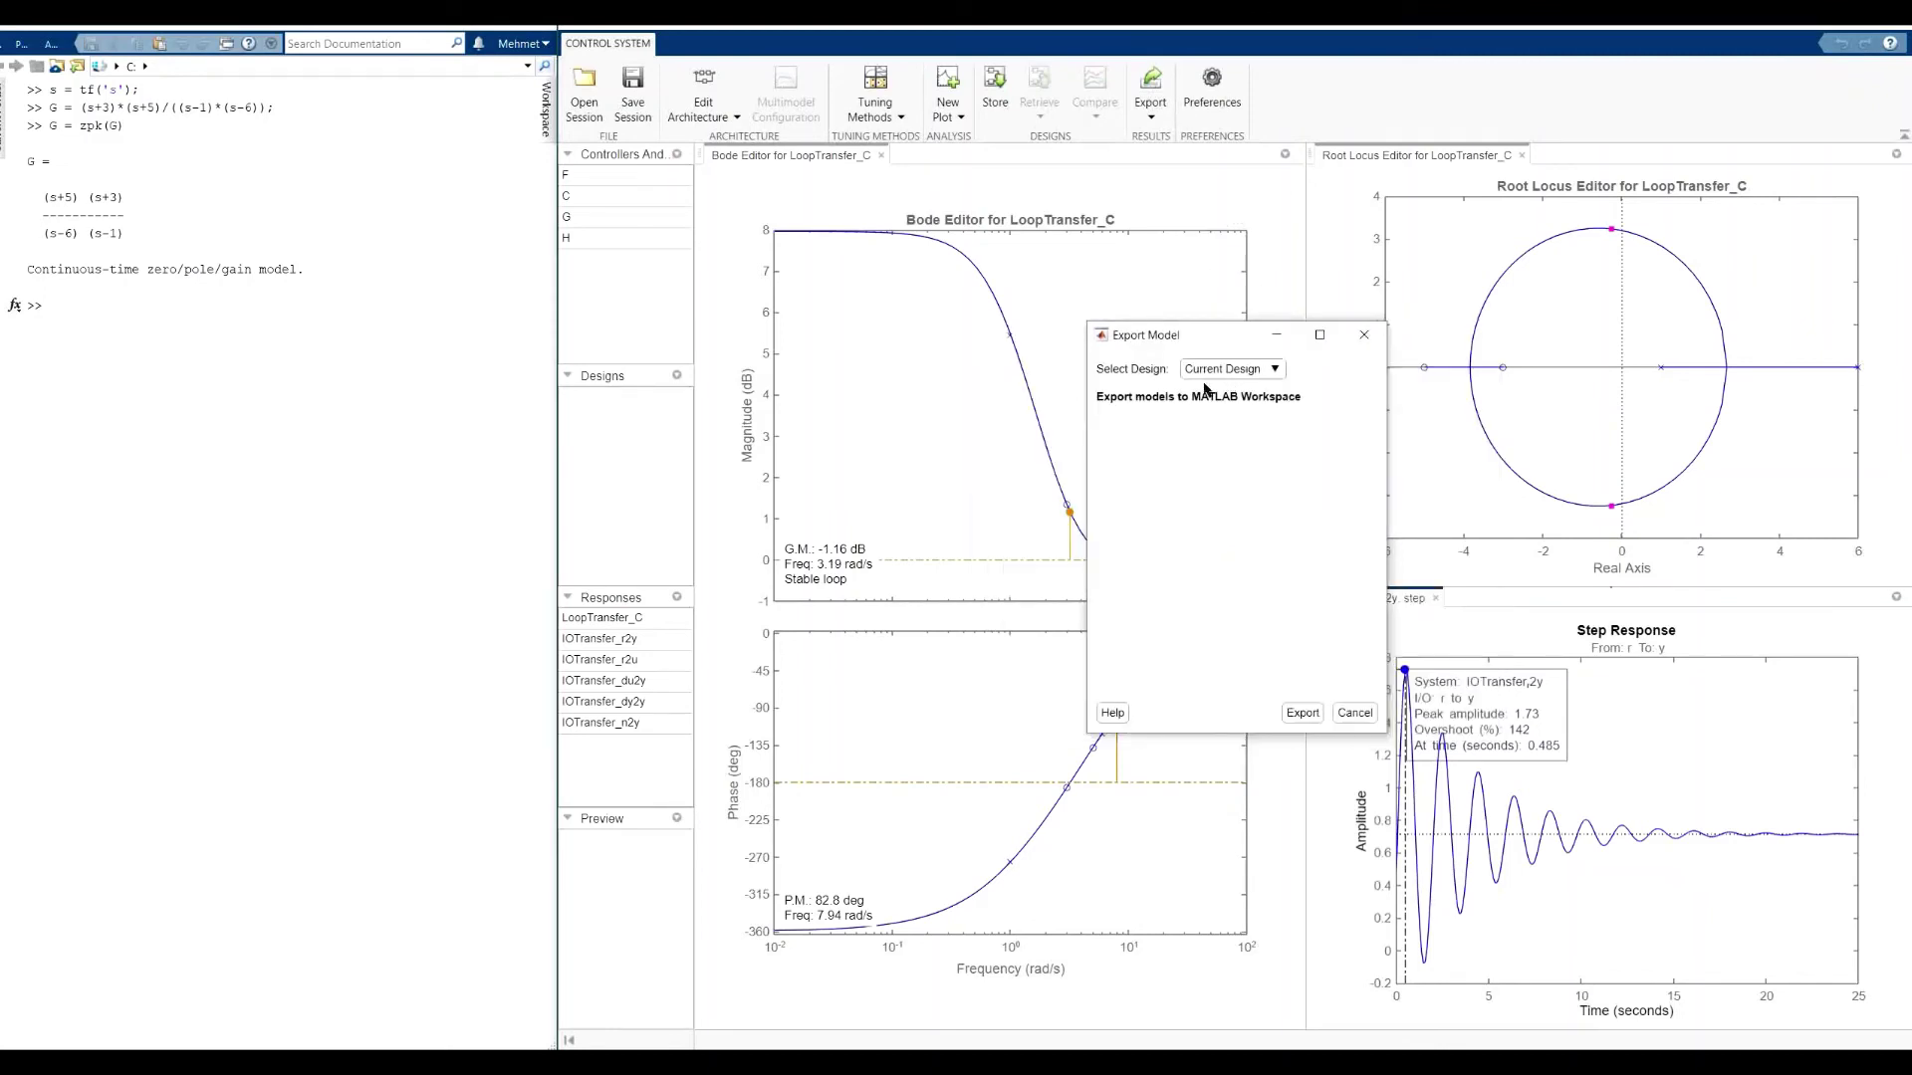
pyautogui.click(1131, 471)
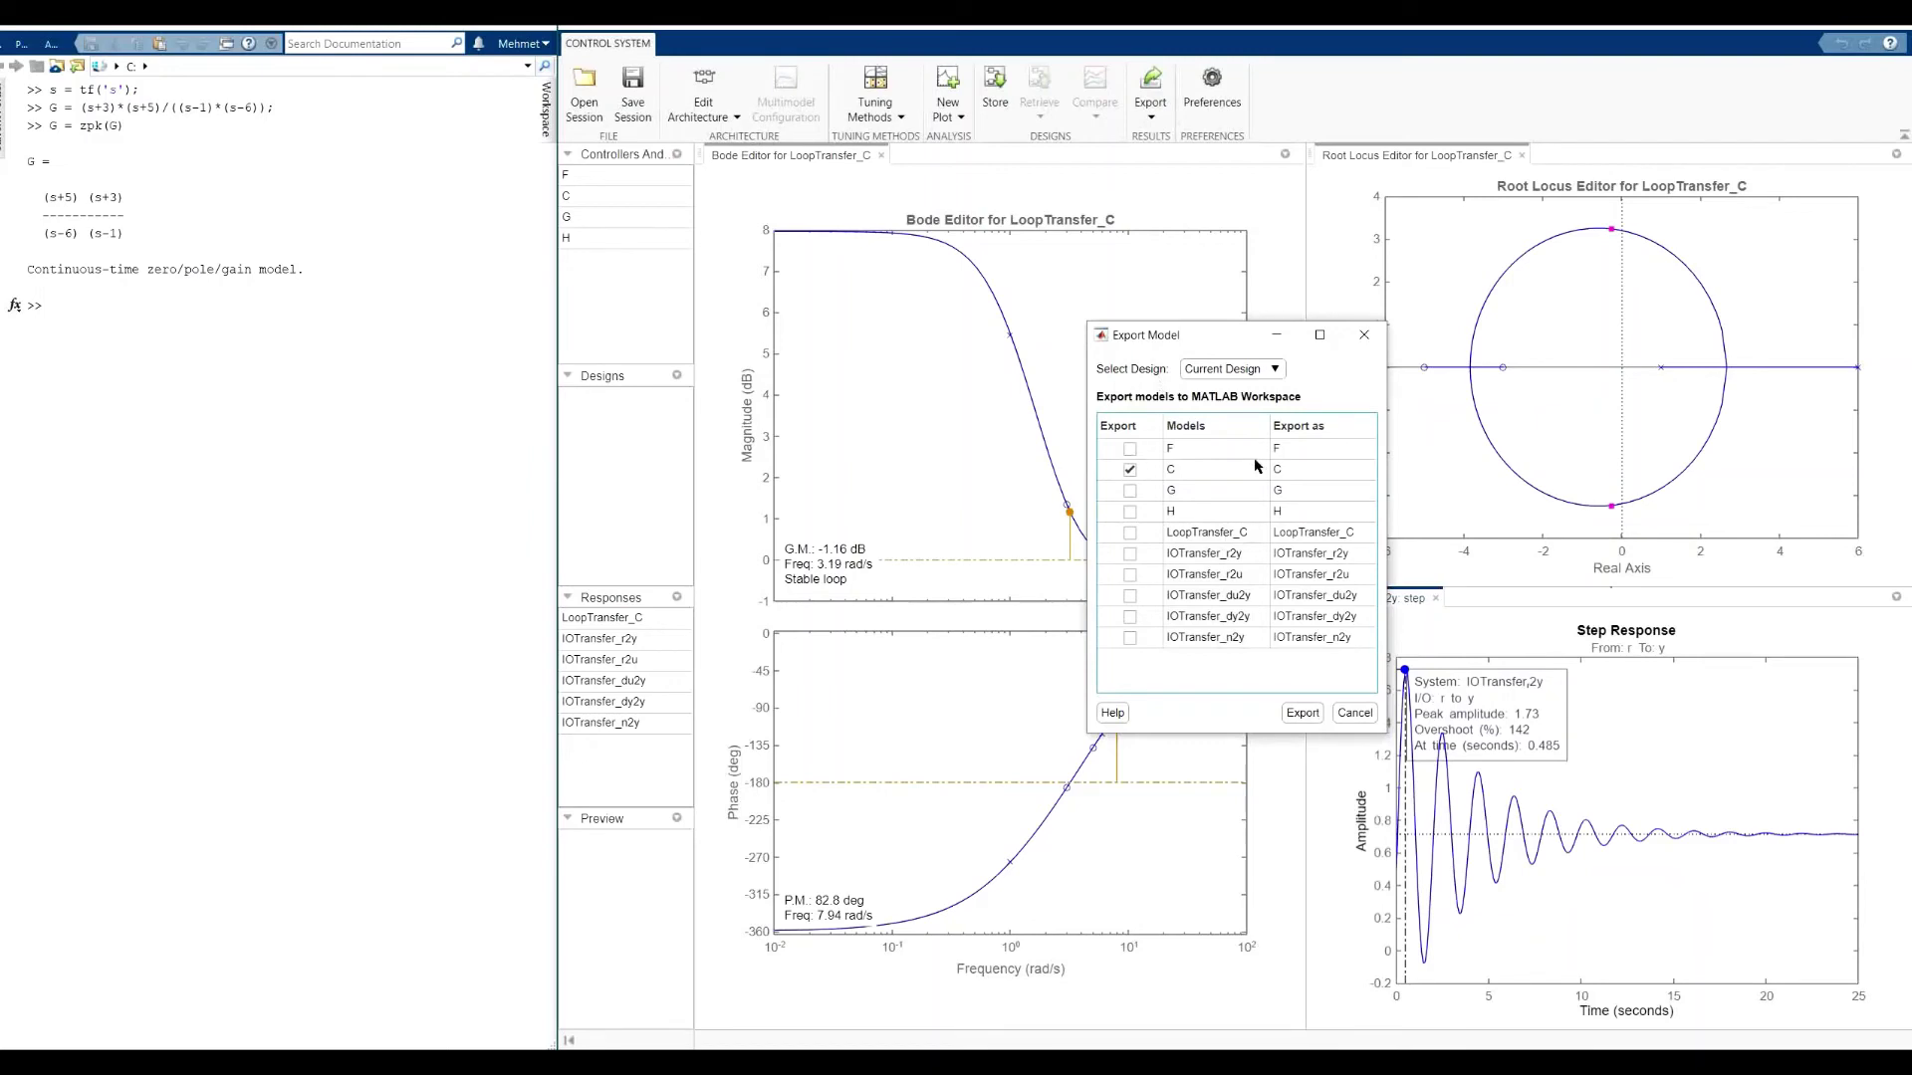
pyautogui.click(1303, 713)
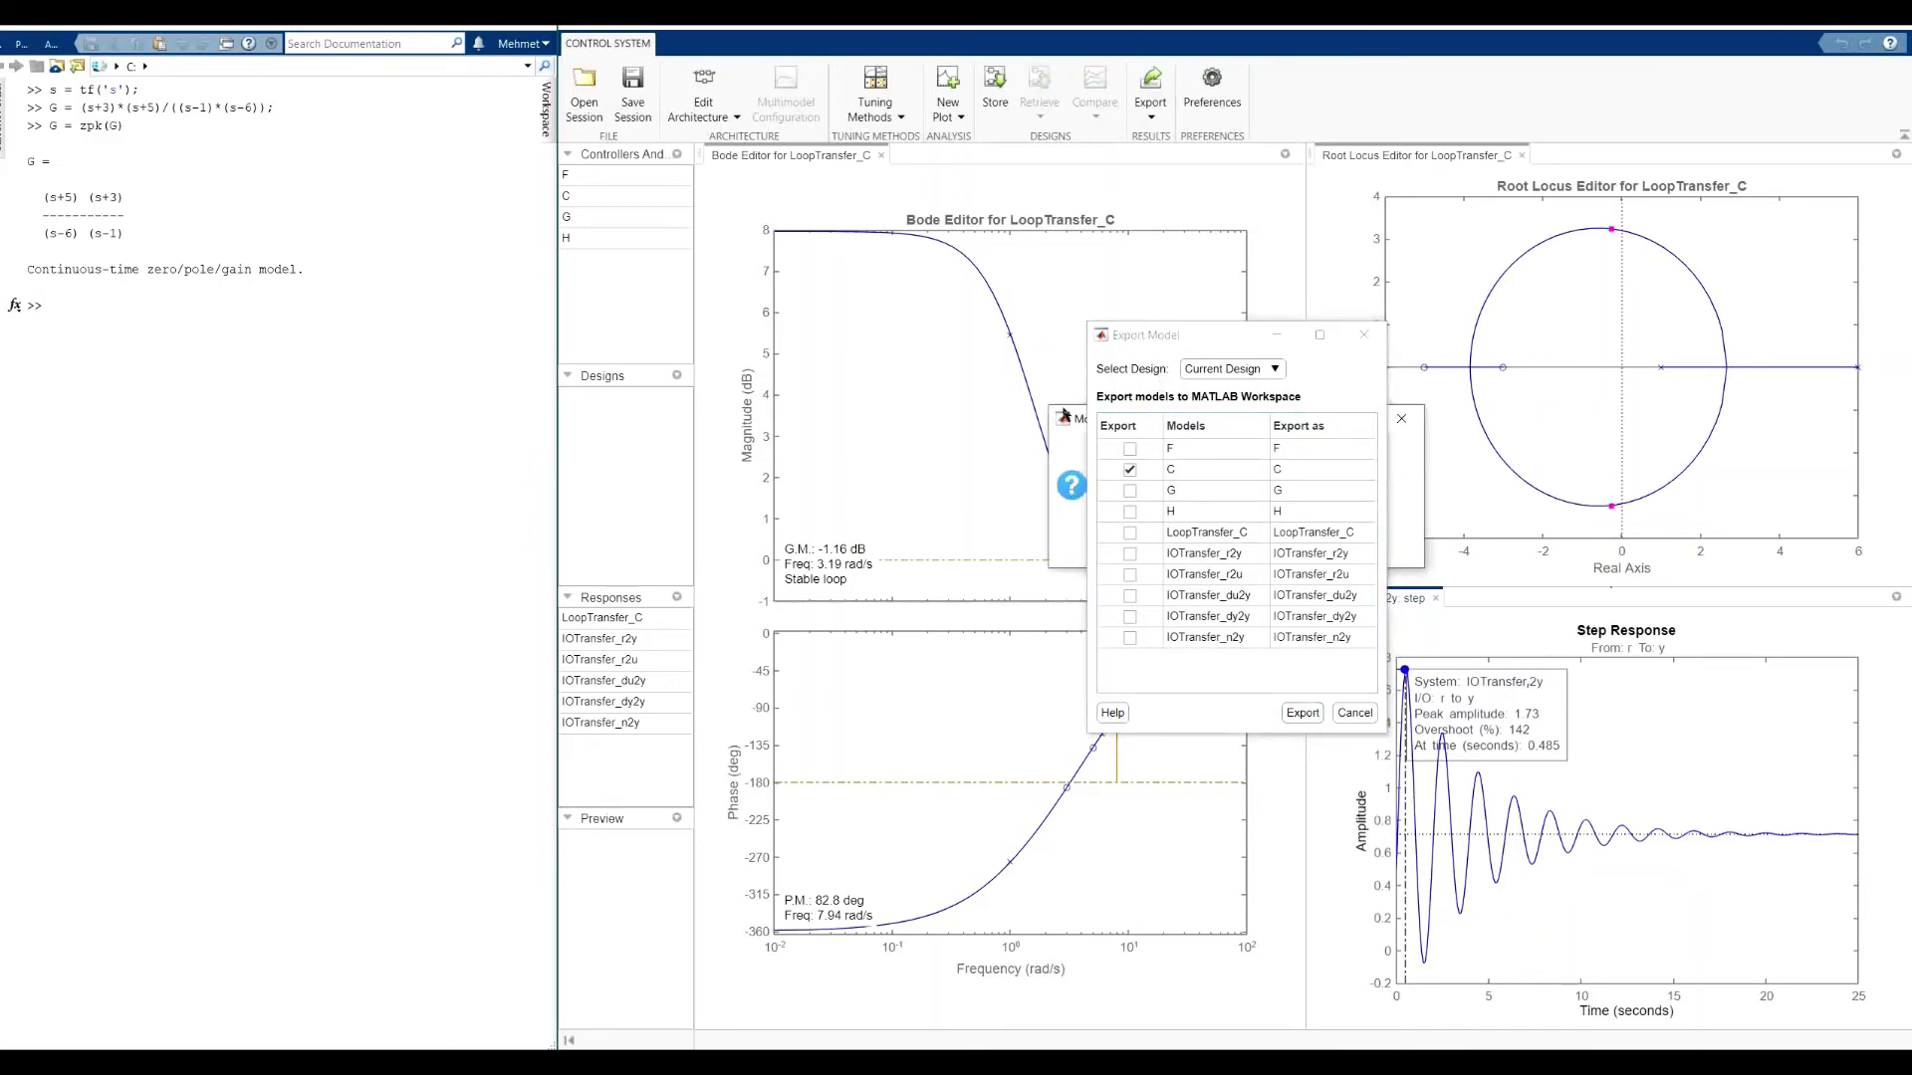
pyautogui.click(969, 595)
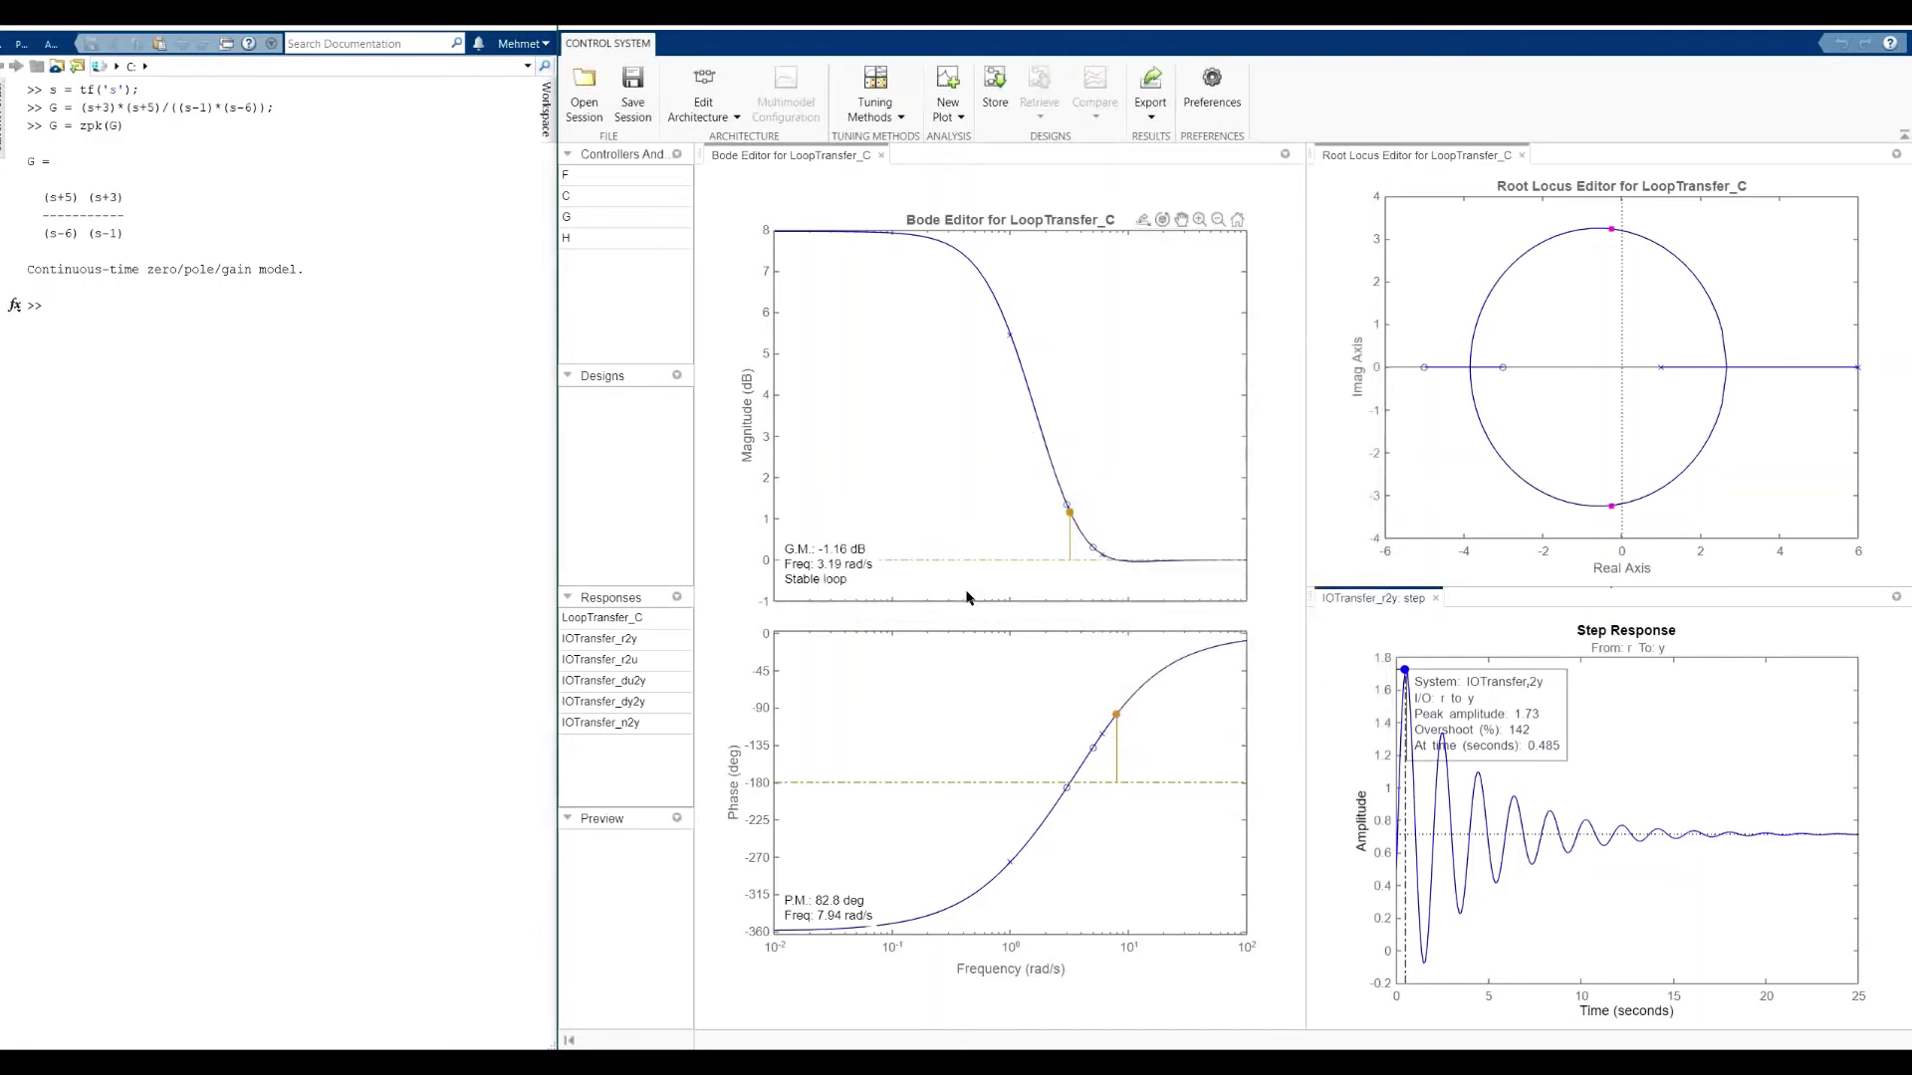
pyautogui.click(180, 314)
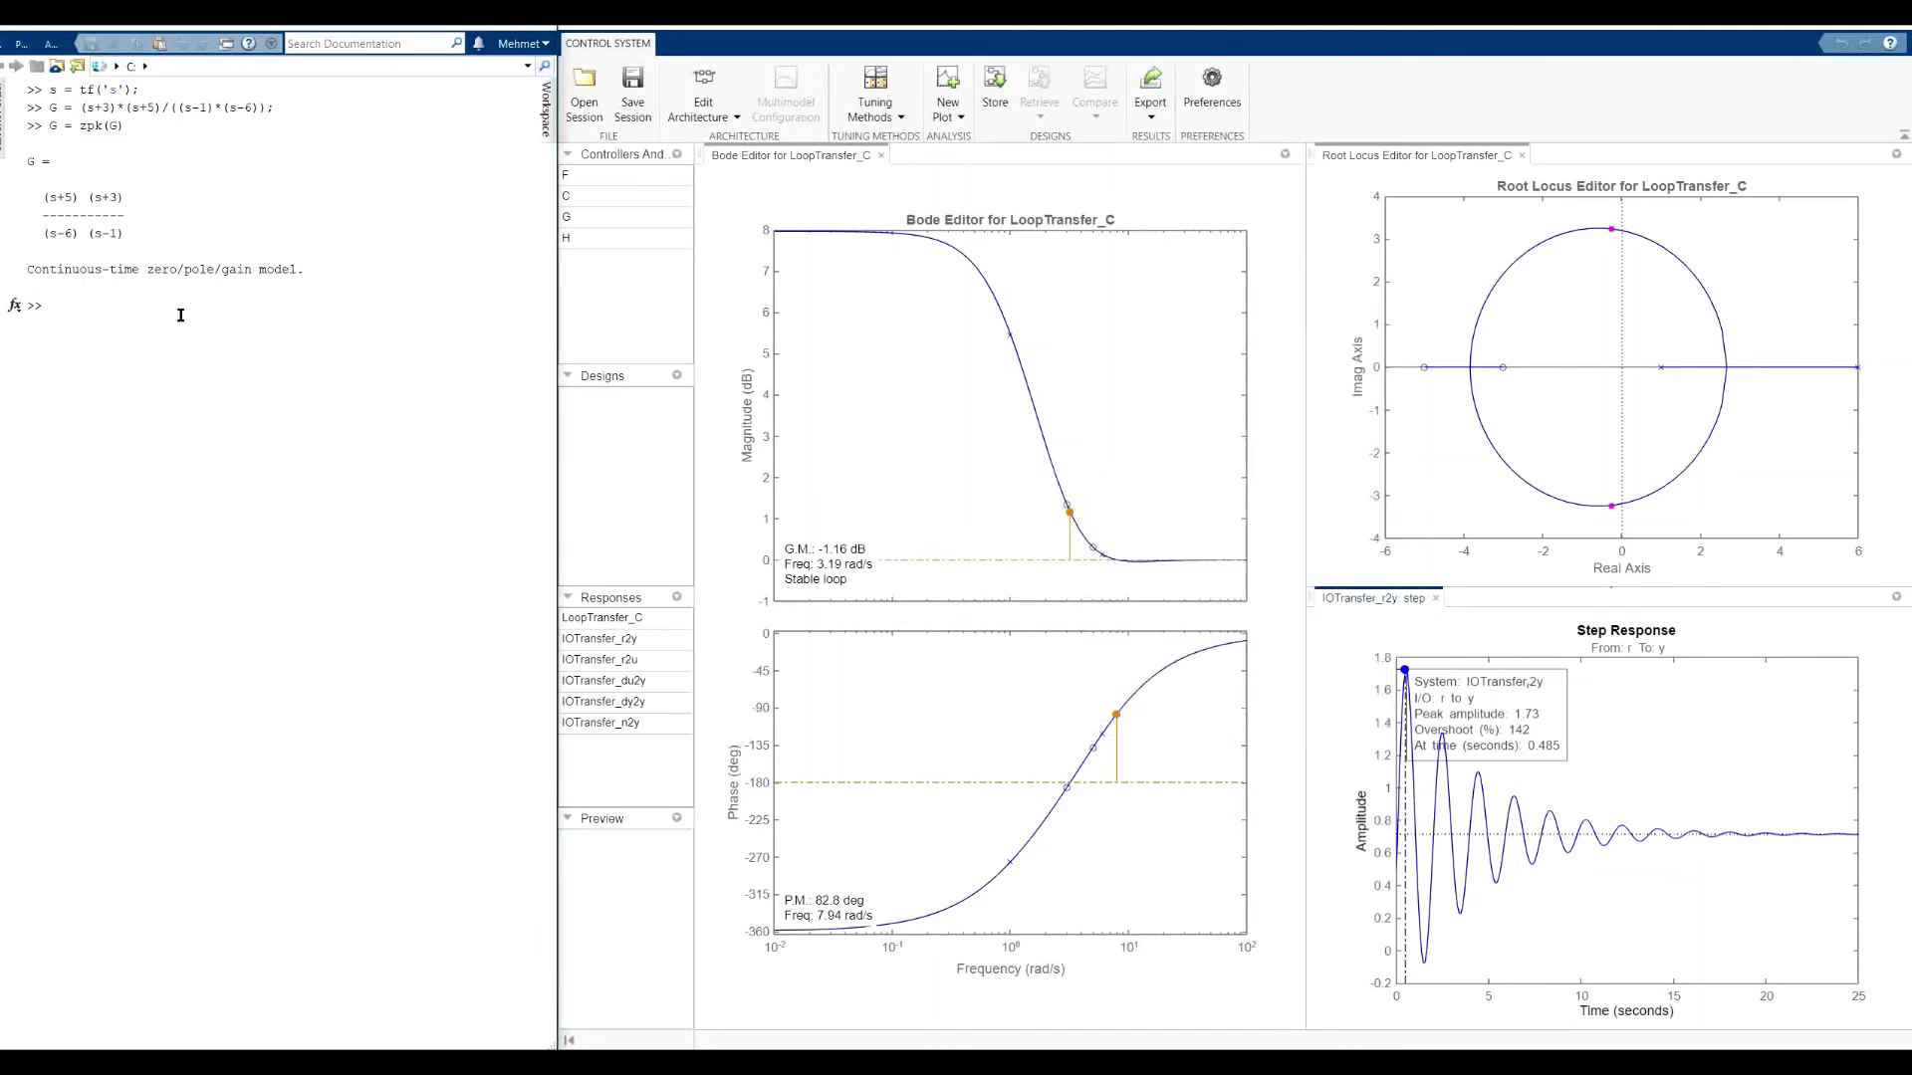
# - Enter C to show the exported controller as a static gain of 1
pyautogui.write('C')
pyautogui.press('Return')
# - Drag the closed-loop poles along the root locus to −0.911 ± 3.23i, stabilising the loop
pyautogui.click(1607, 228)
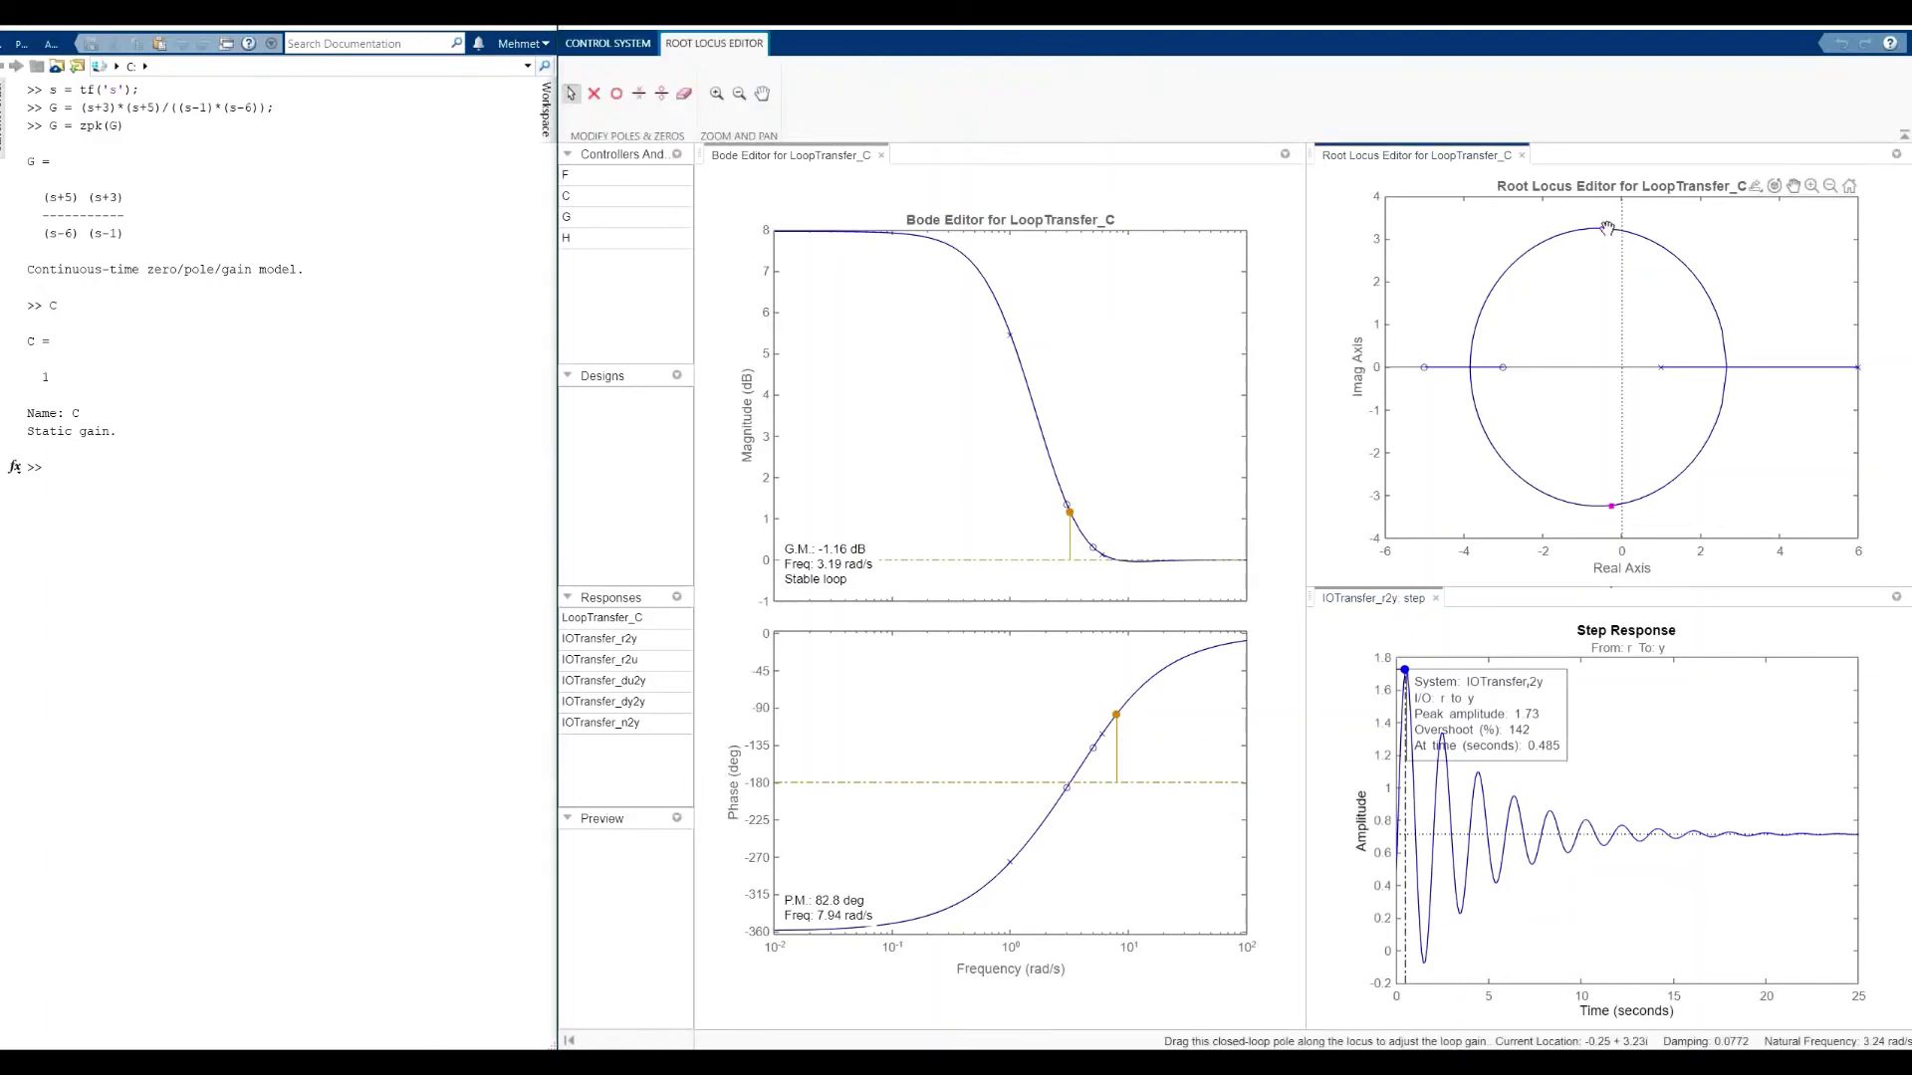
pyautogui.moveTo(1607, 228); pyautogui.dragTo(1498, 312)
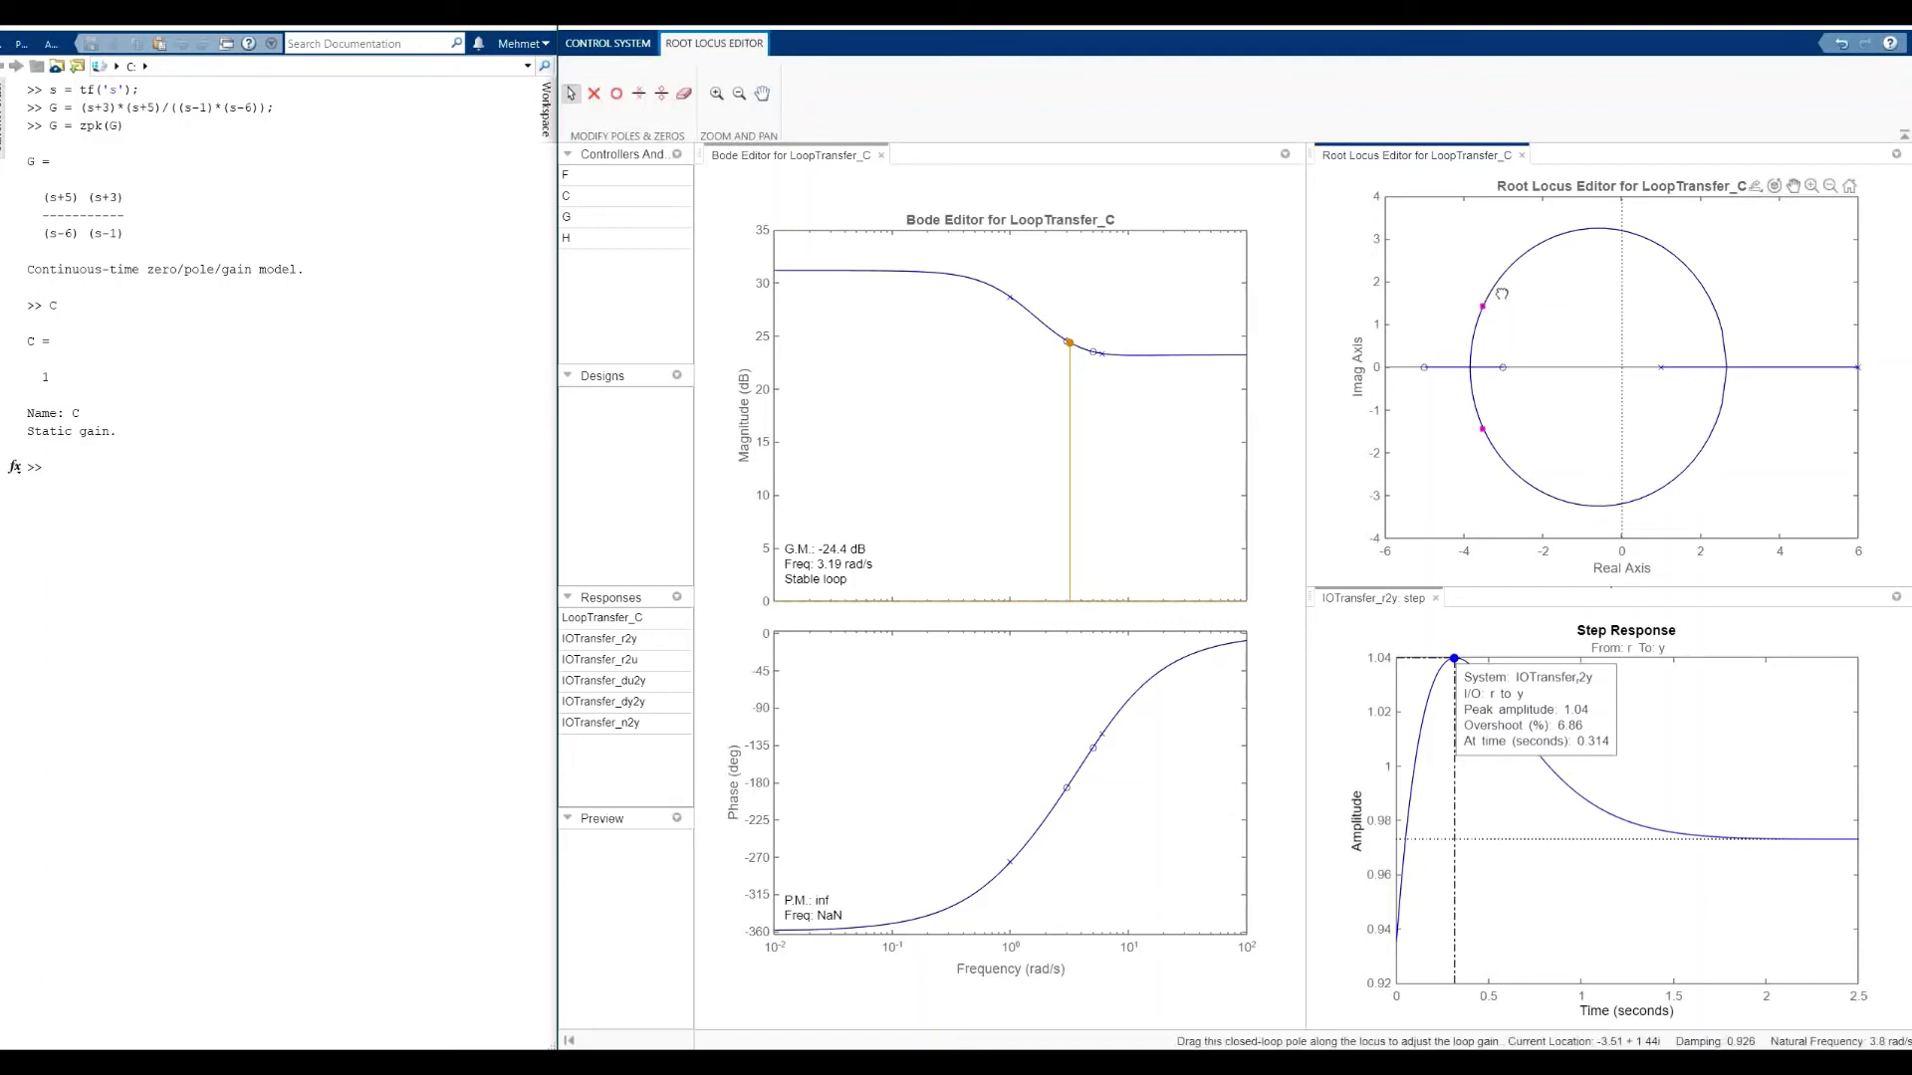
pyautogui.moveTo(1484, 307); pyautogui.dragTo(1653, 242)
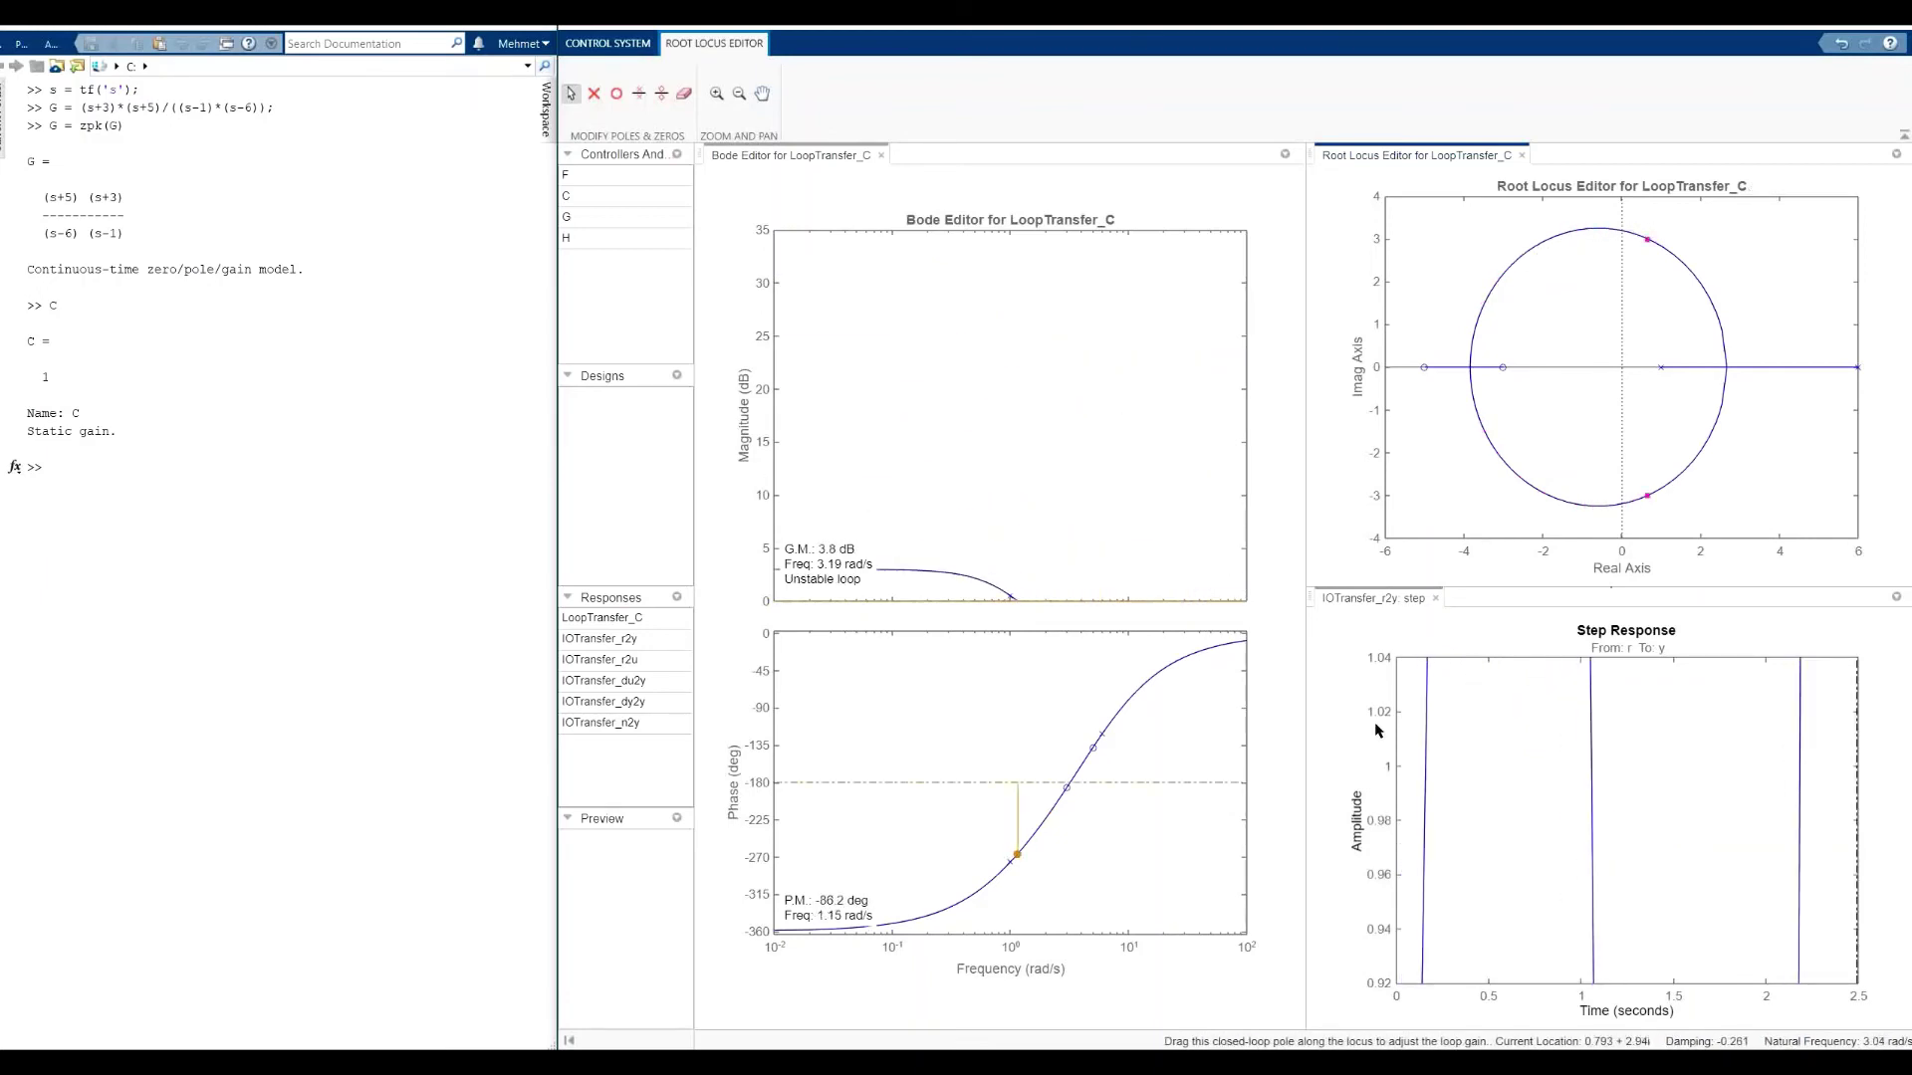
pyautogui.click(1856, 687)
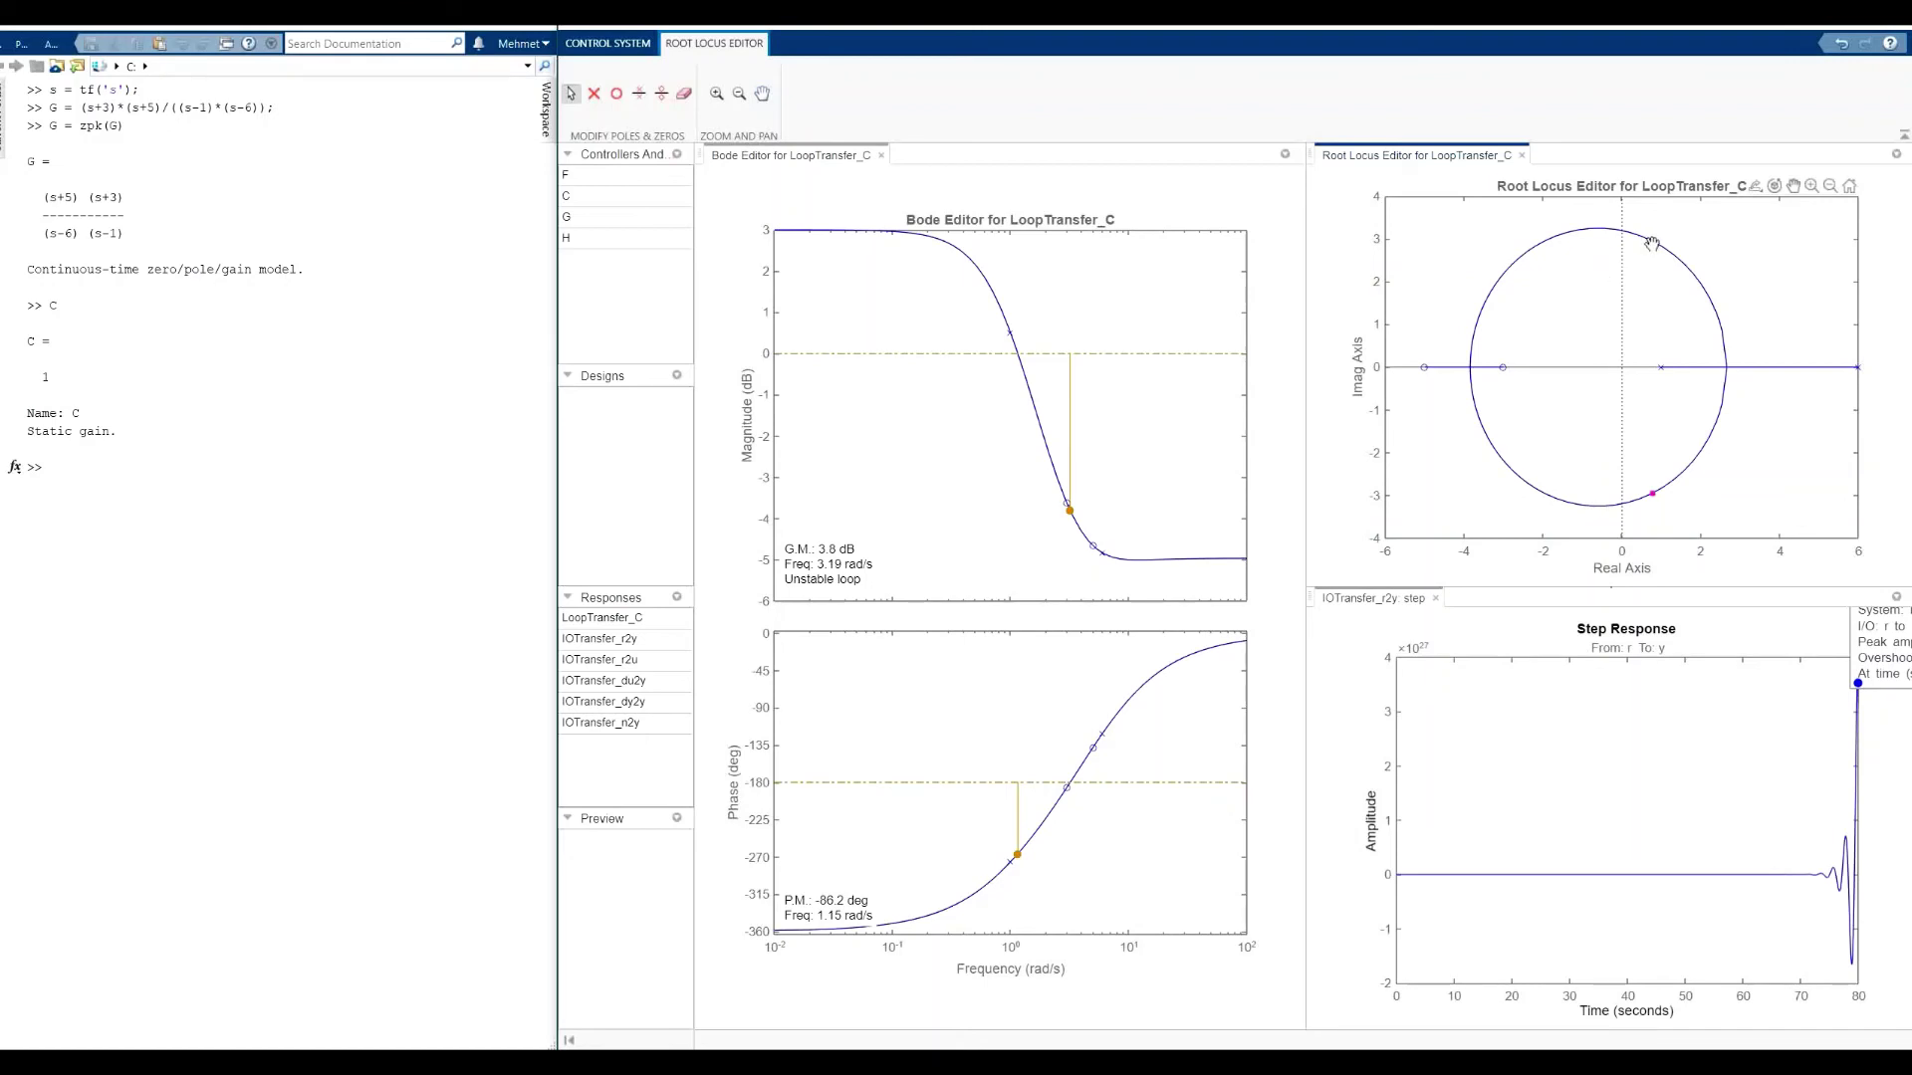
pyautogui.moveTo(1651, 243); pyautogui.dragTo(1586, 232)
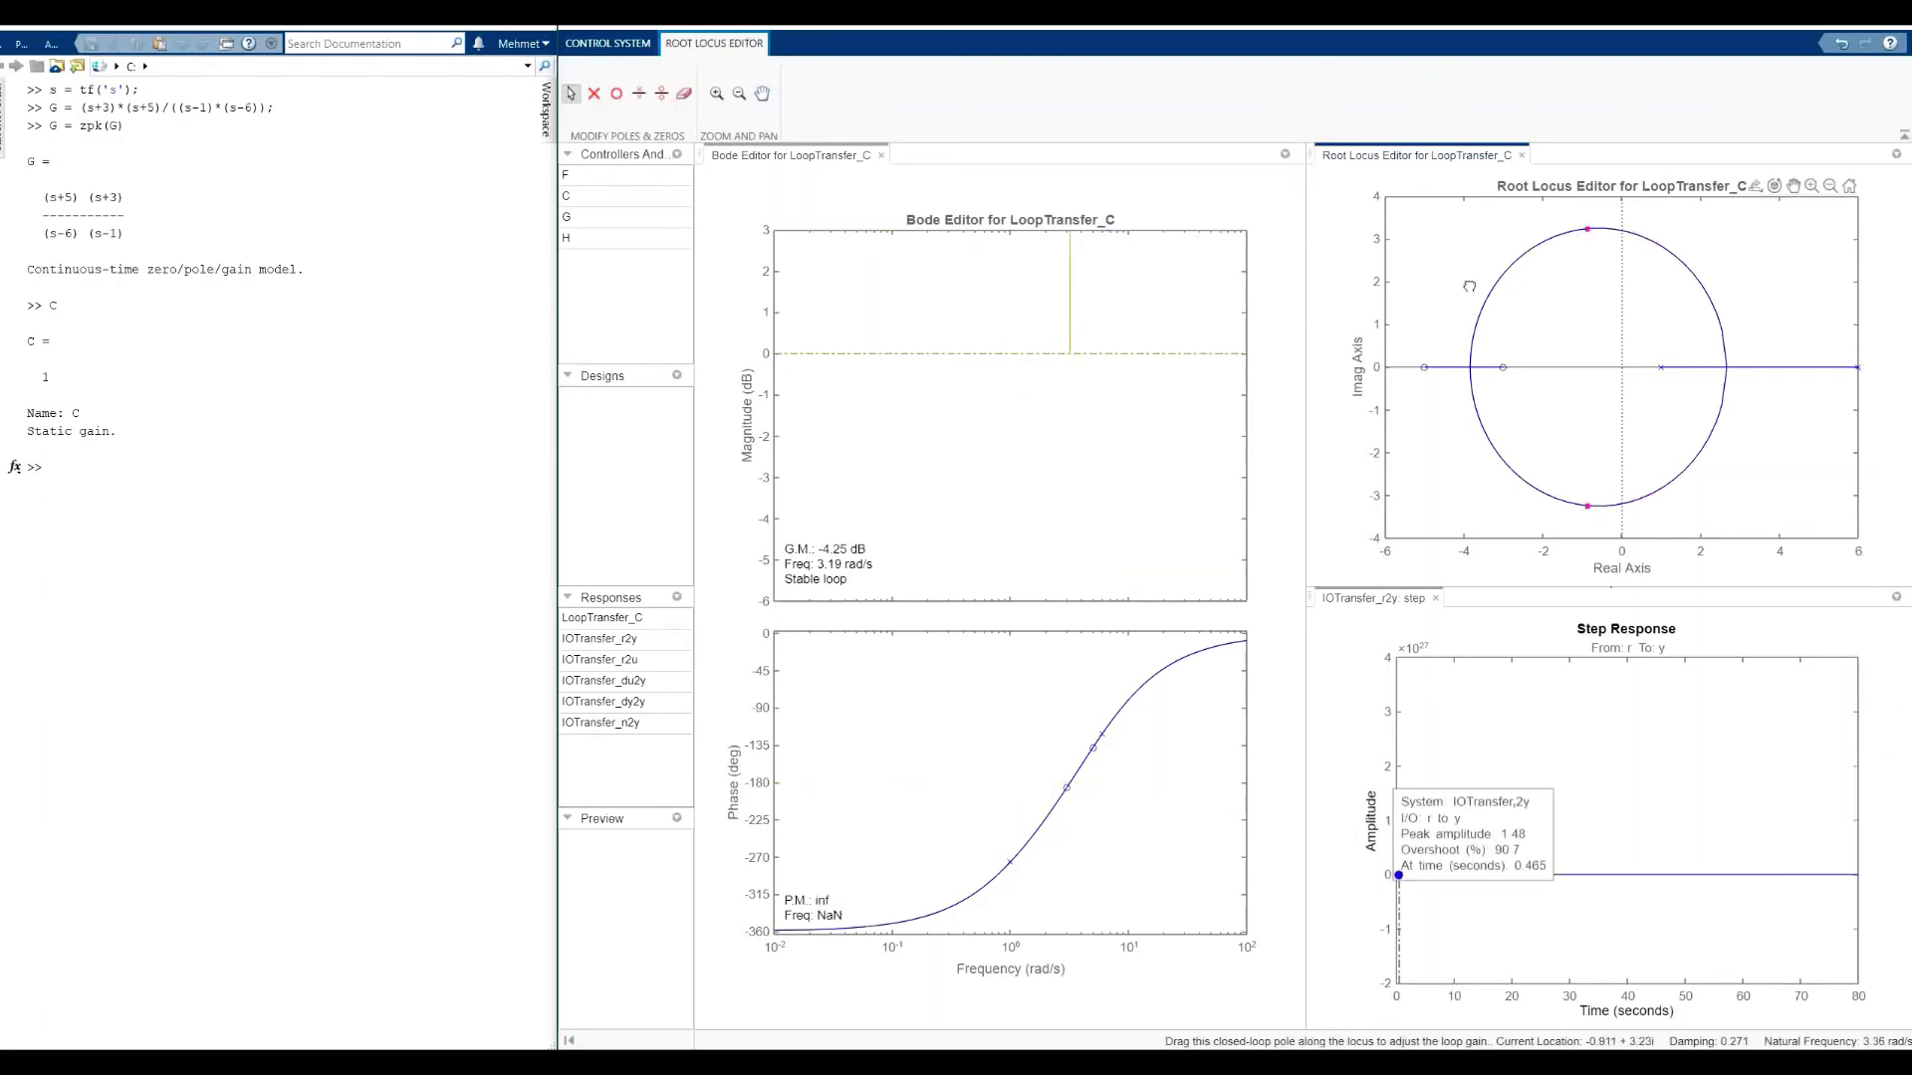
# - Change compensator C's value to 7/8 in the architecture block values
pyautogui.click(610, 43)
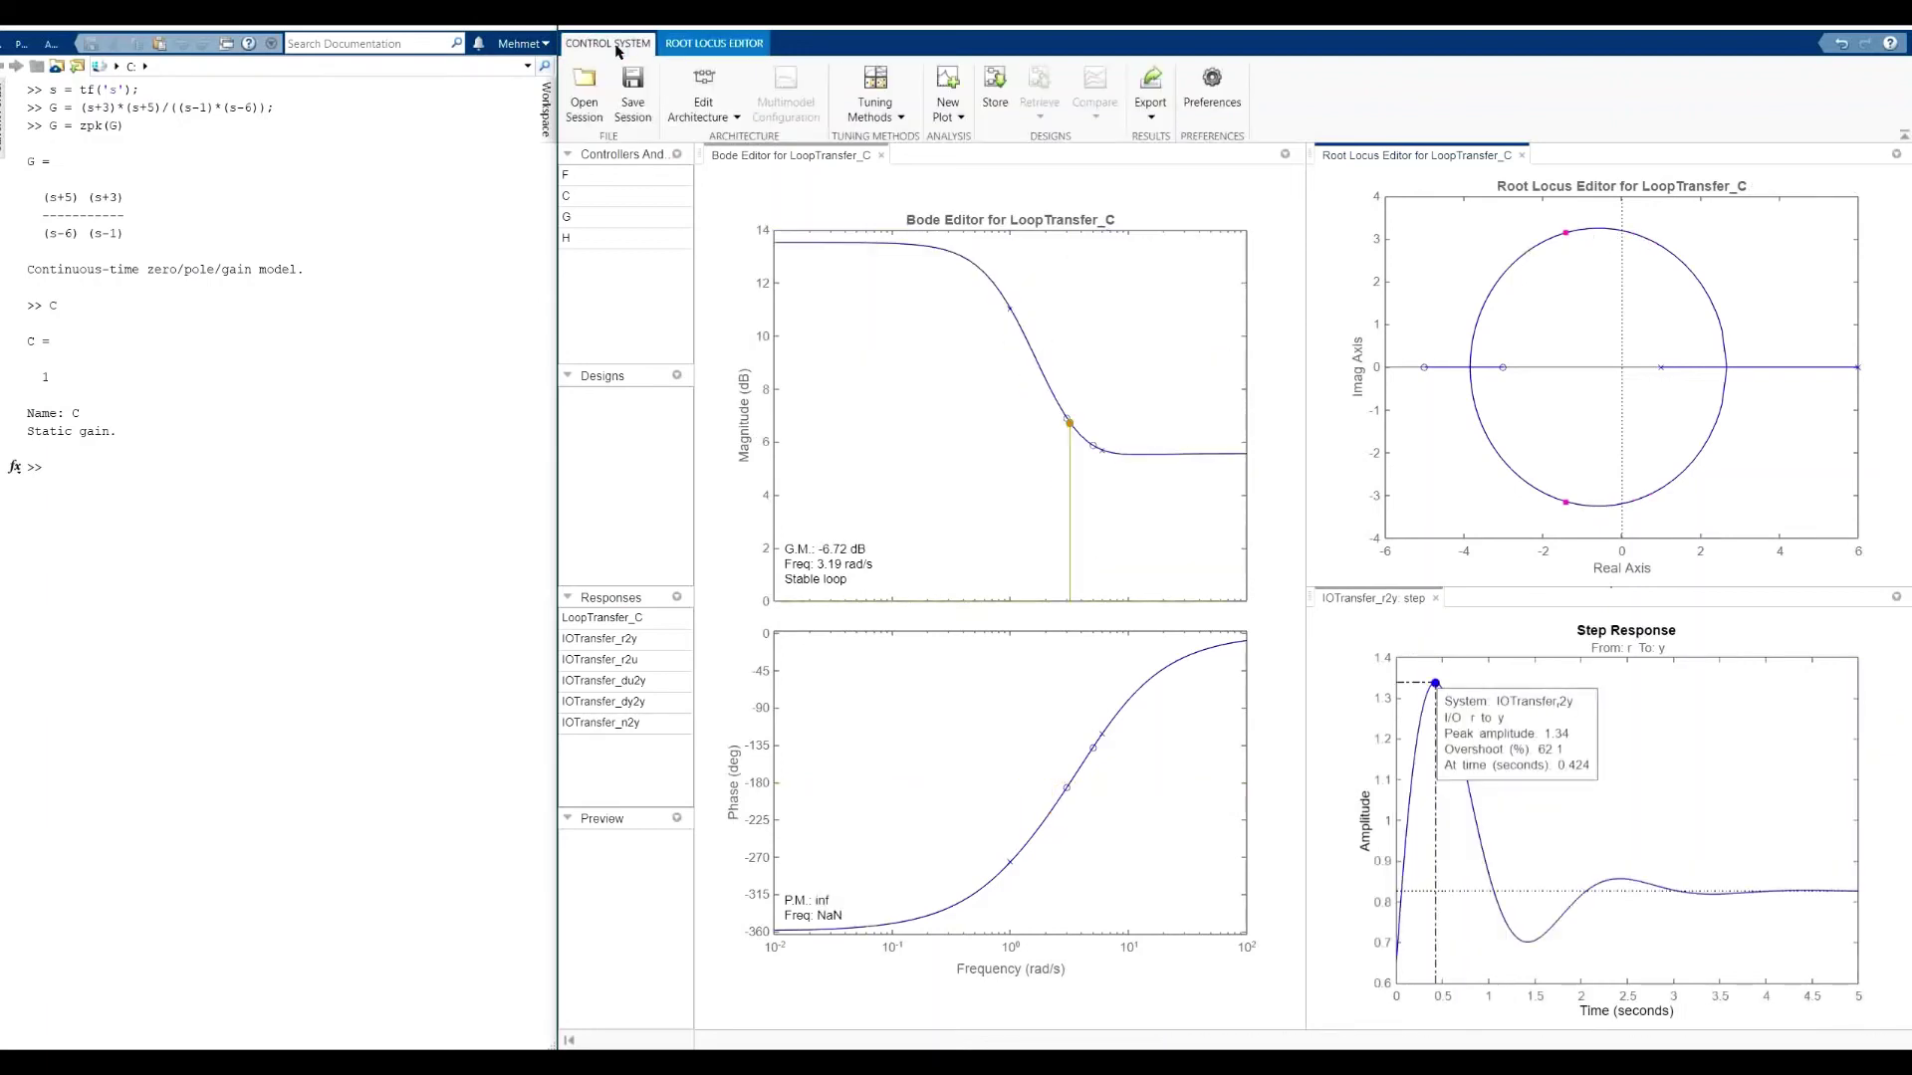
pyautogui.click(705, 80)
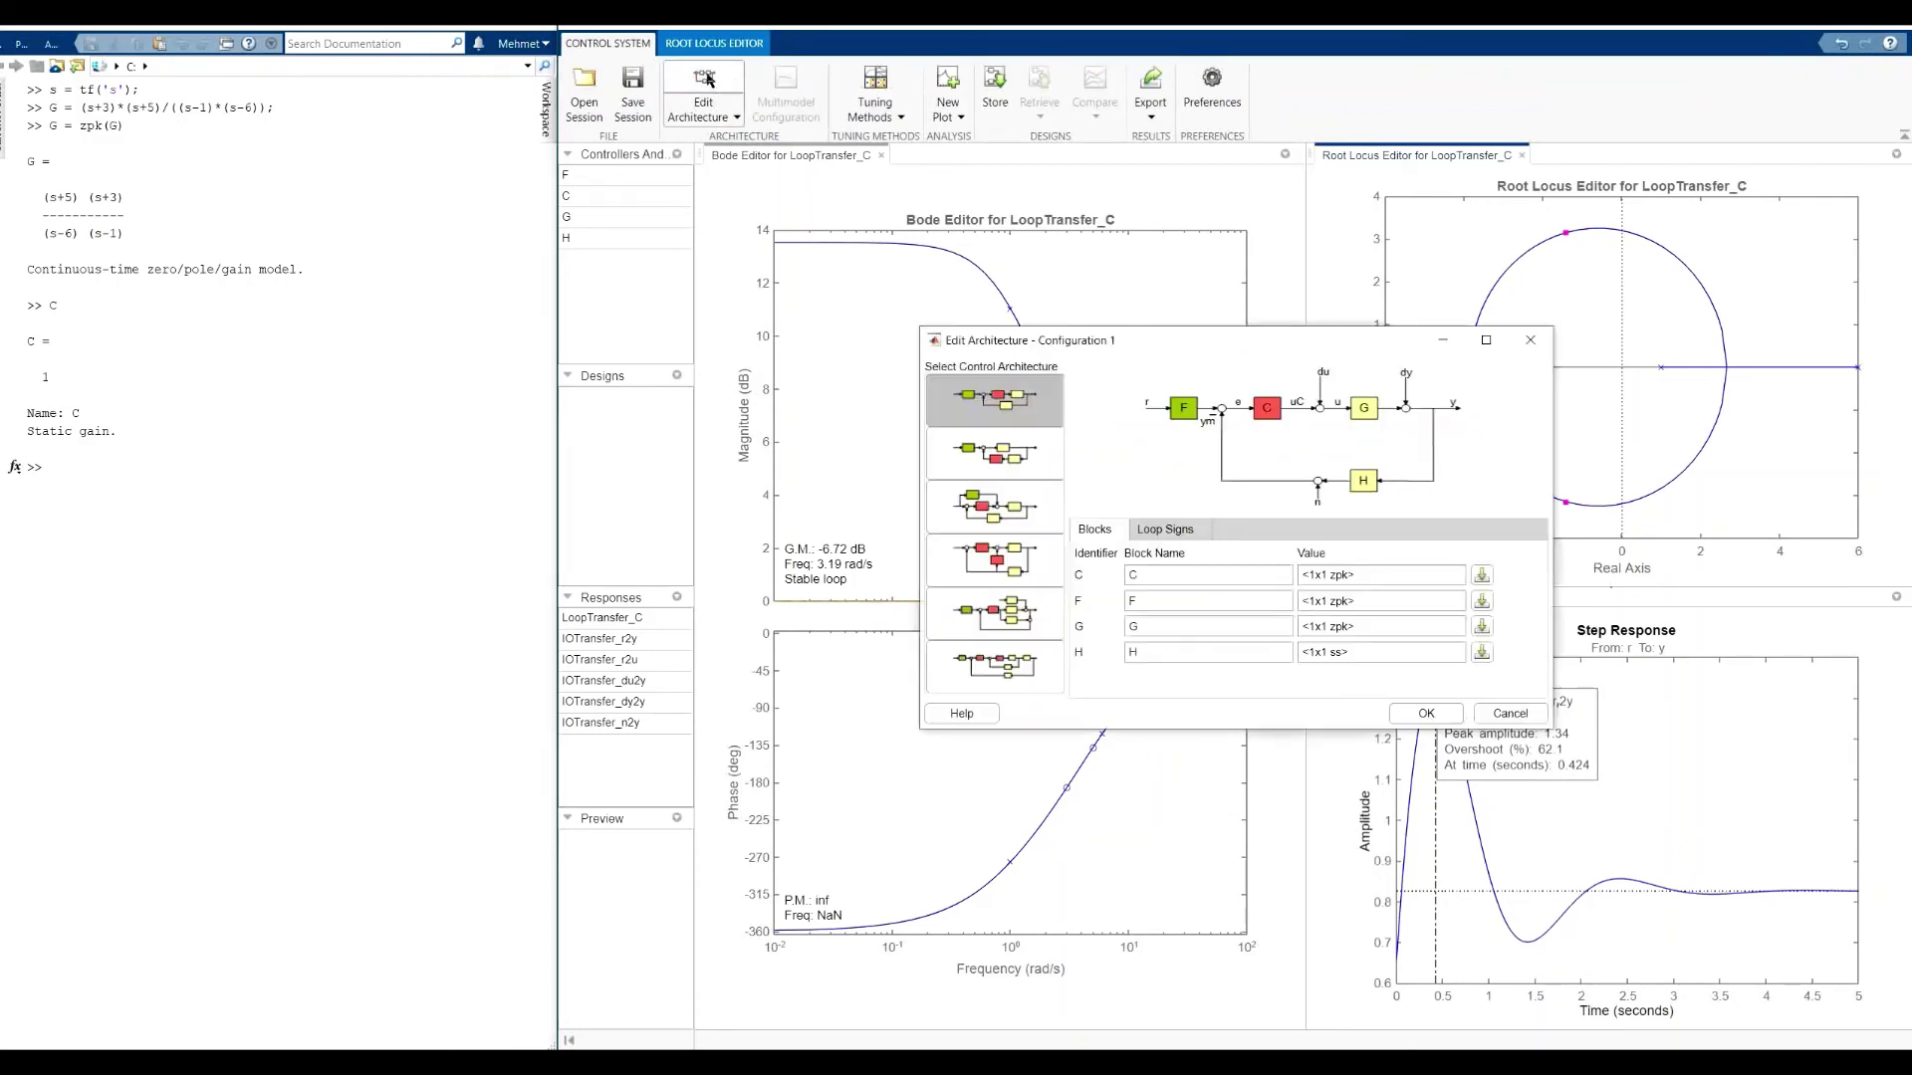
pyautogui.tripleClick(1374, 584)
pyautogui.write('7')
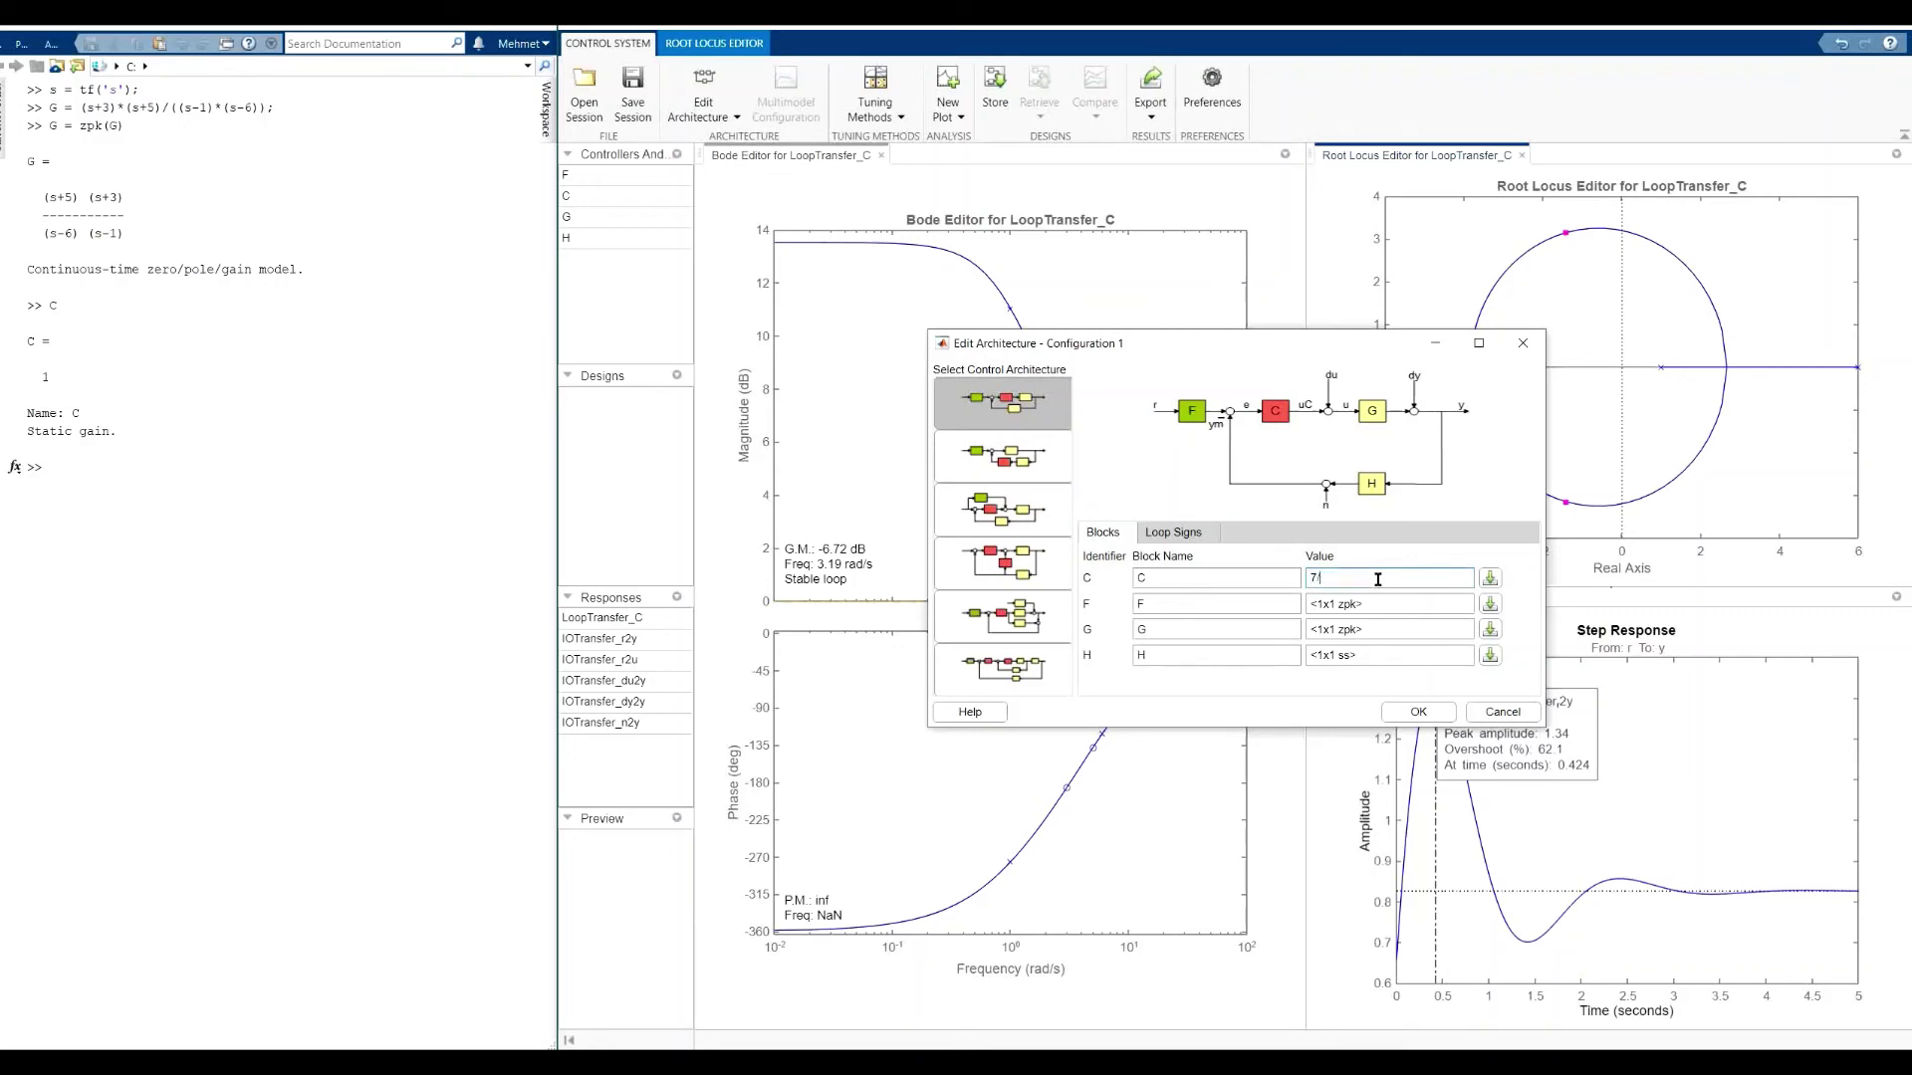
pyautogui.write('/8')
pyautogui.click(1394, 709)
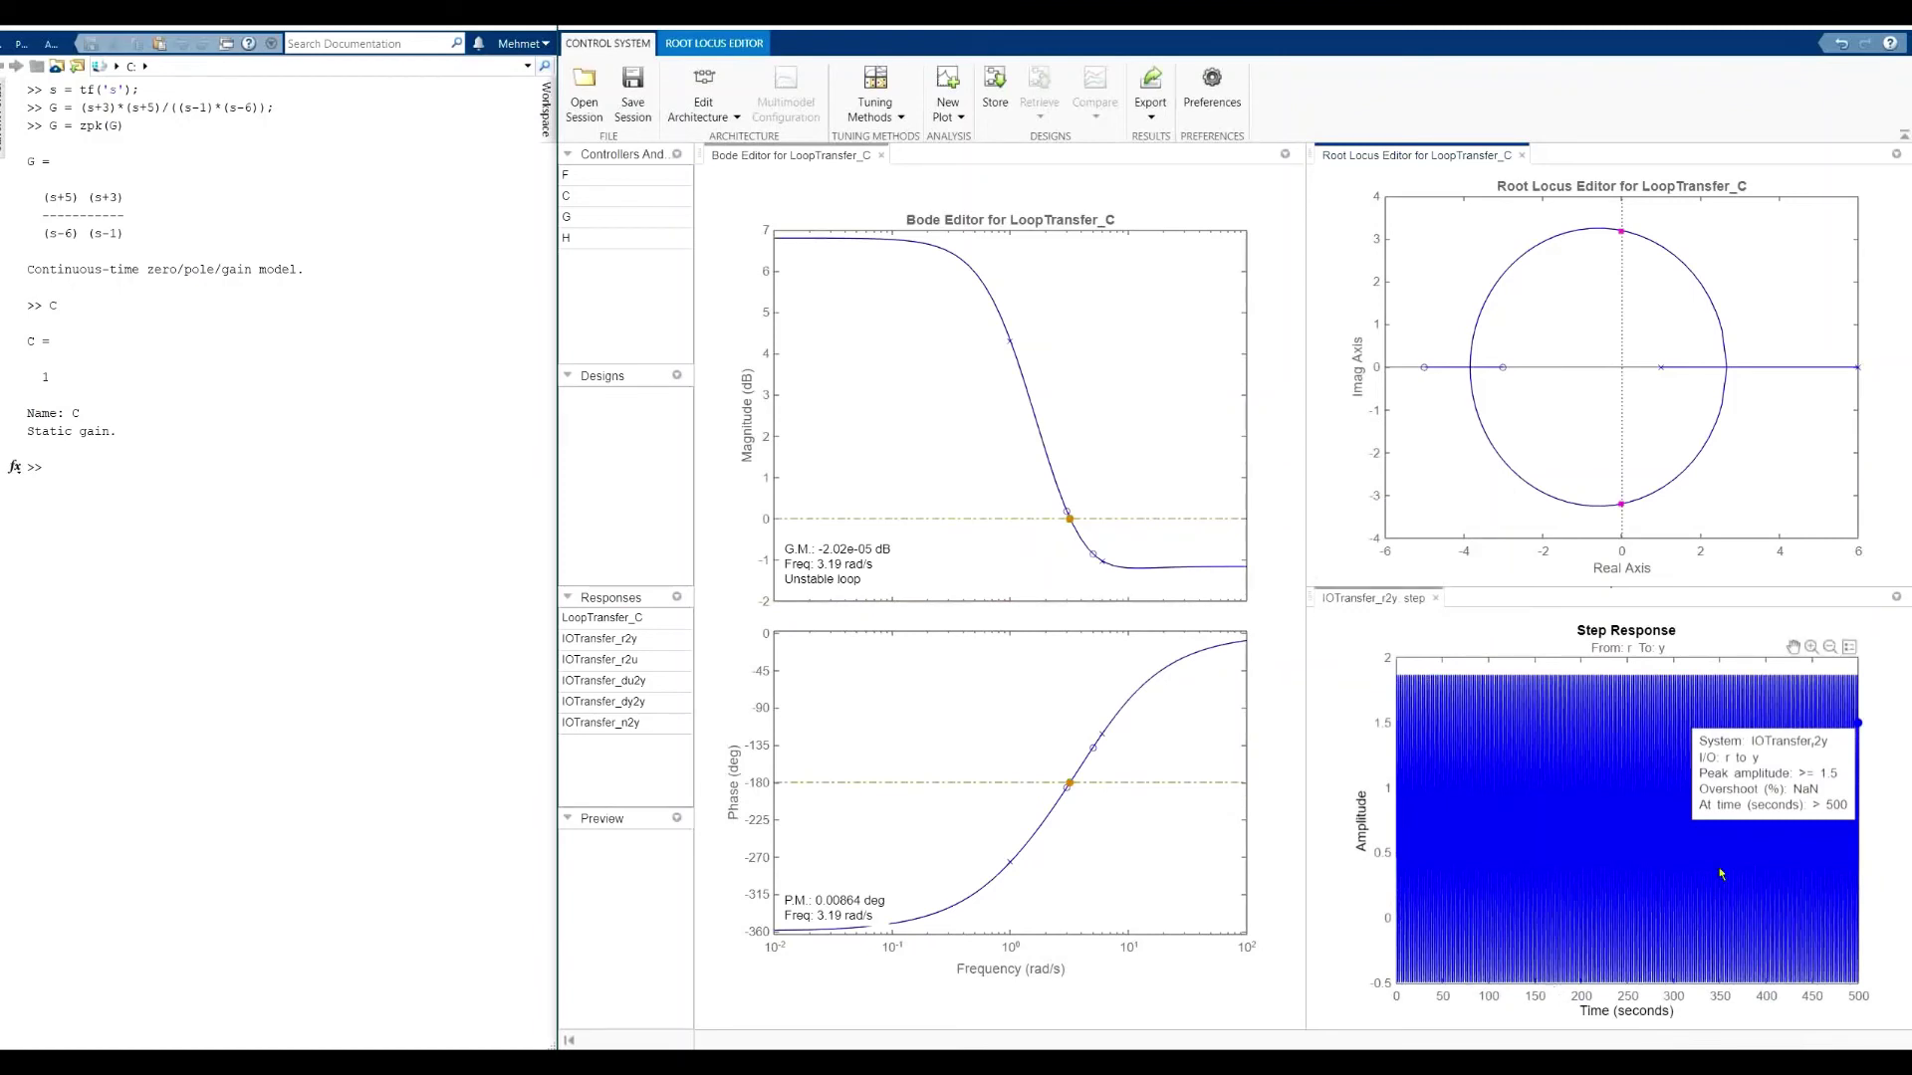
# - Hide the step plot's peak response marker and zoom into the oscillation around 306–322 s
pyautogui.rightClick(1719, 668)
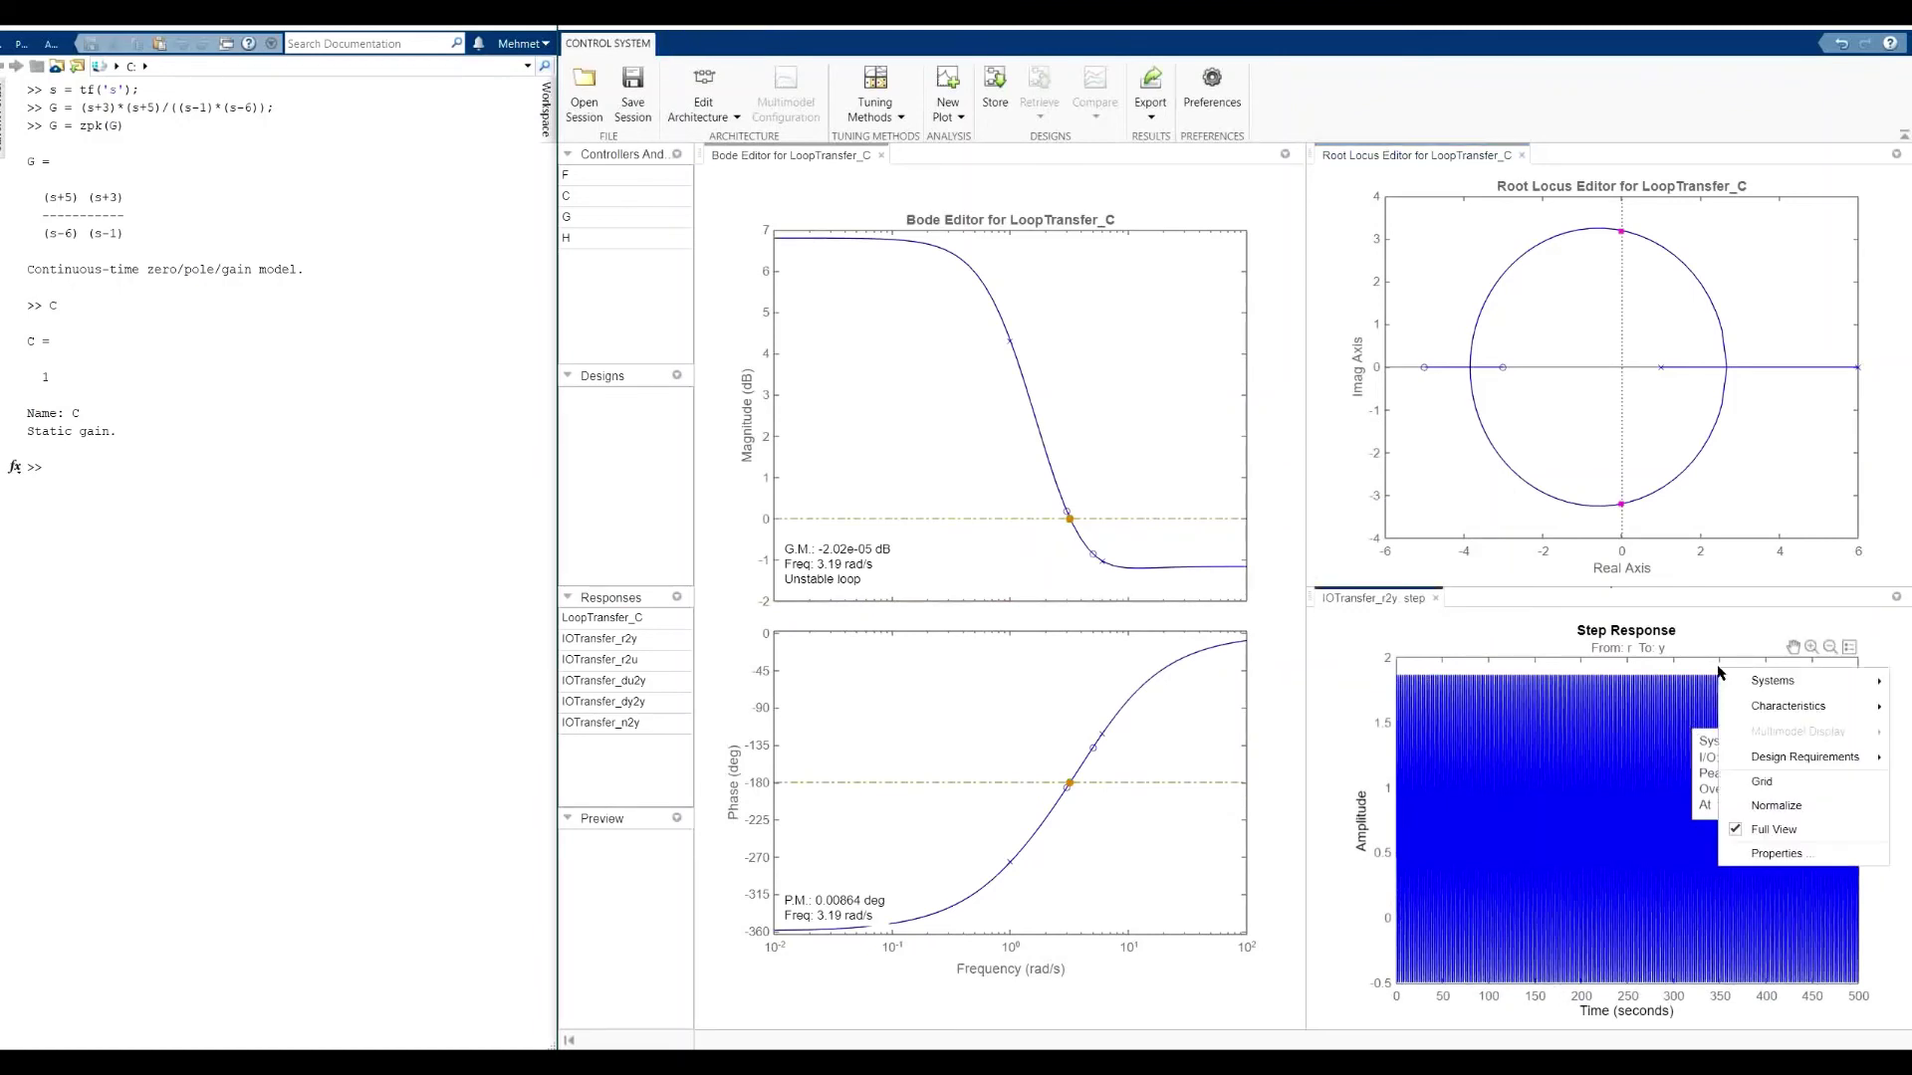
pyautogui.moveTo(1770, 702)
pyautogui.click(1658, 707)
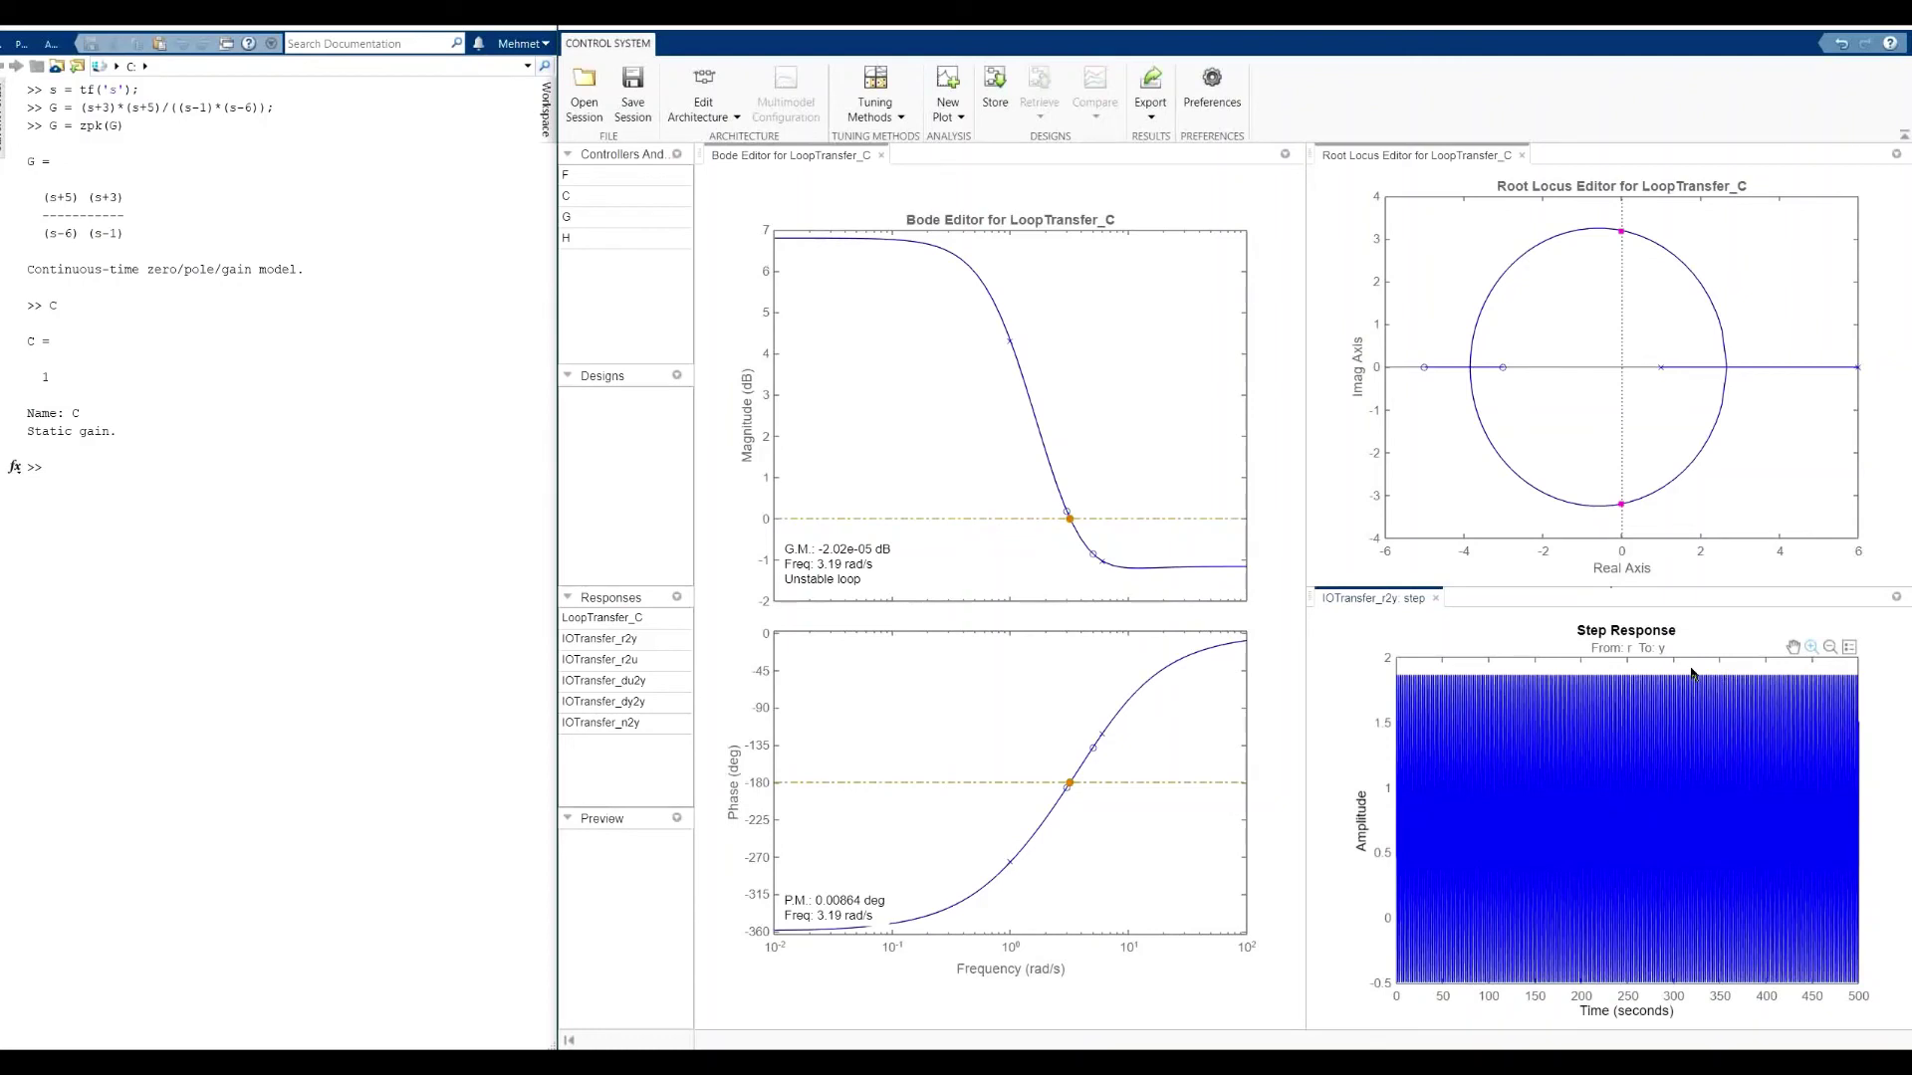
pyautogui.click(1808, 649)
pyautogui.moveTo(1695, 665); pyautogui.dragTo(1678, 1001)
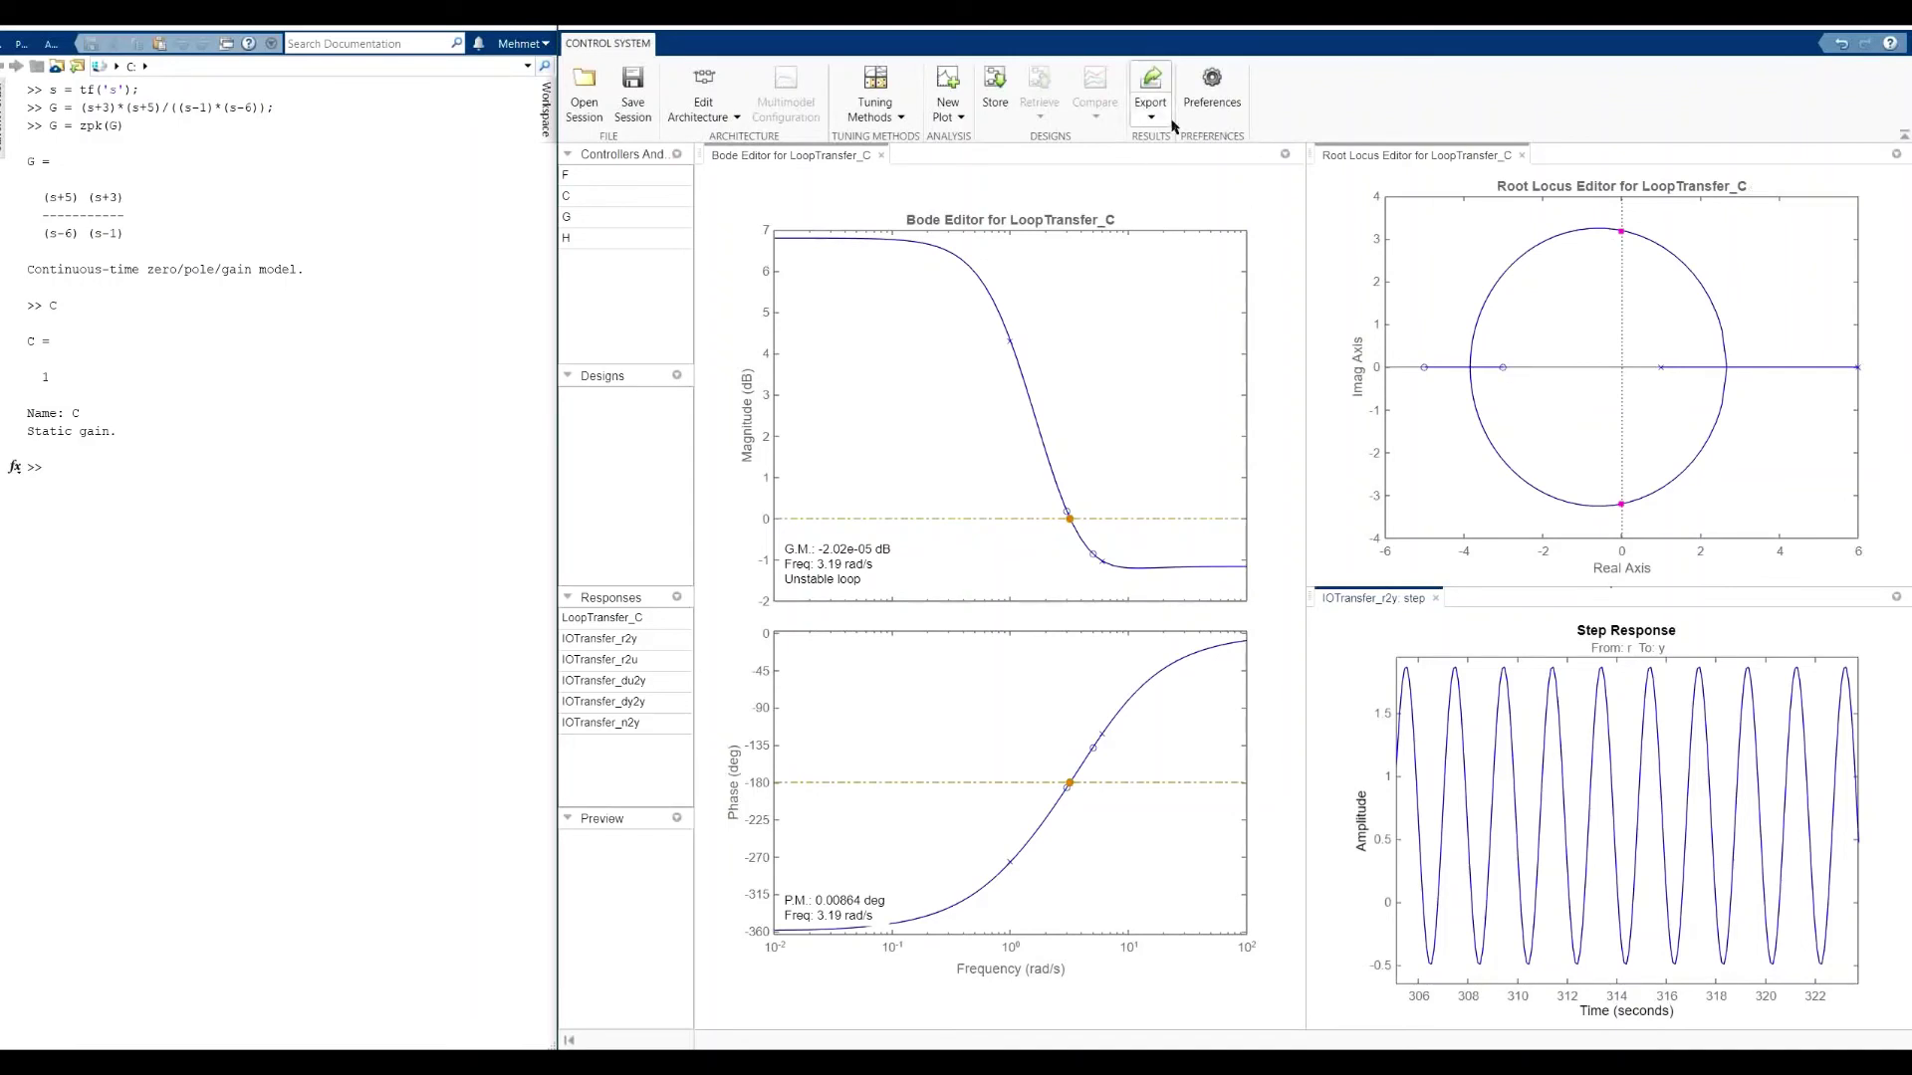
# - Set compensator C's value to 2 in the control architecture
pyautogui.click(705, 84)
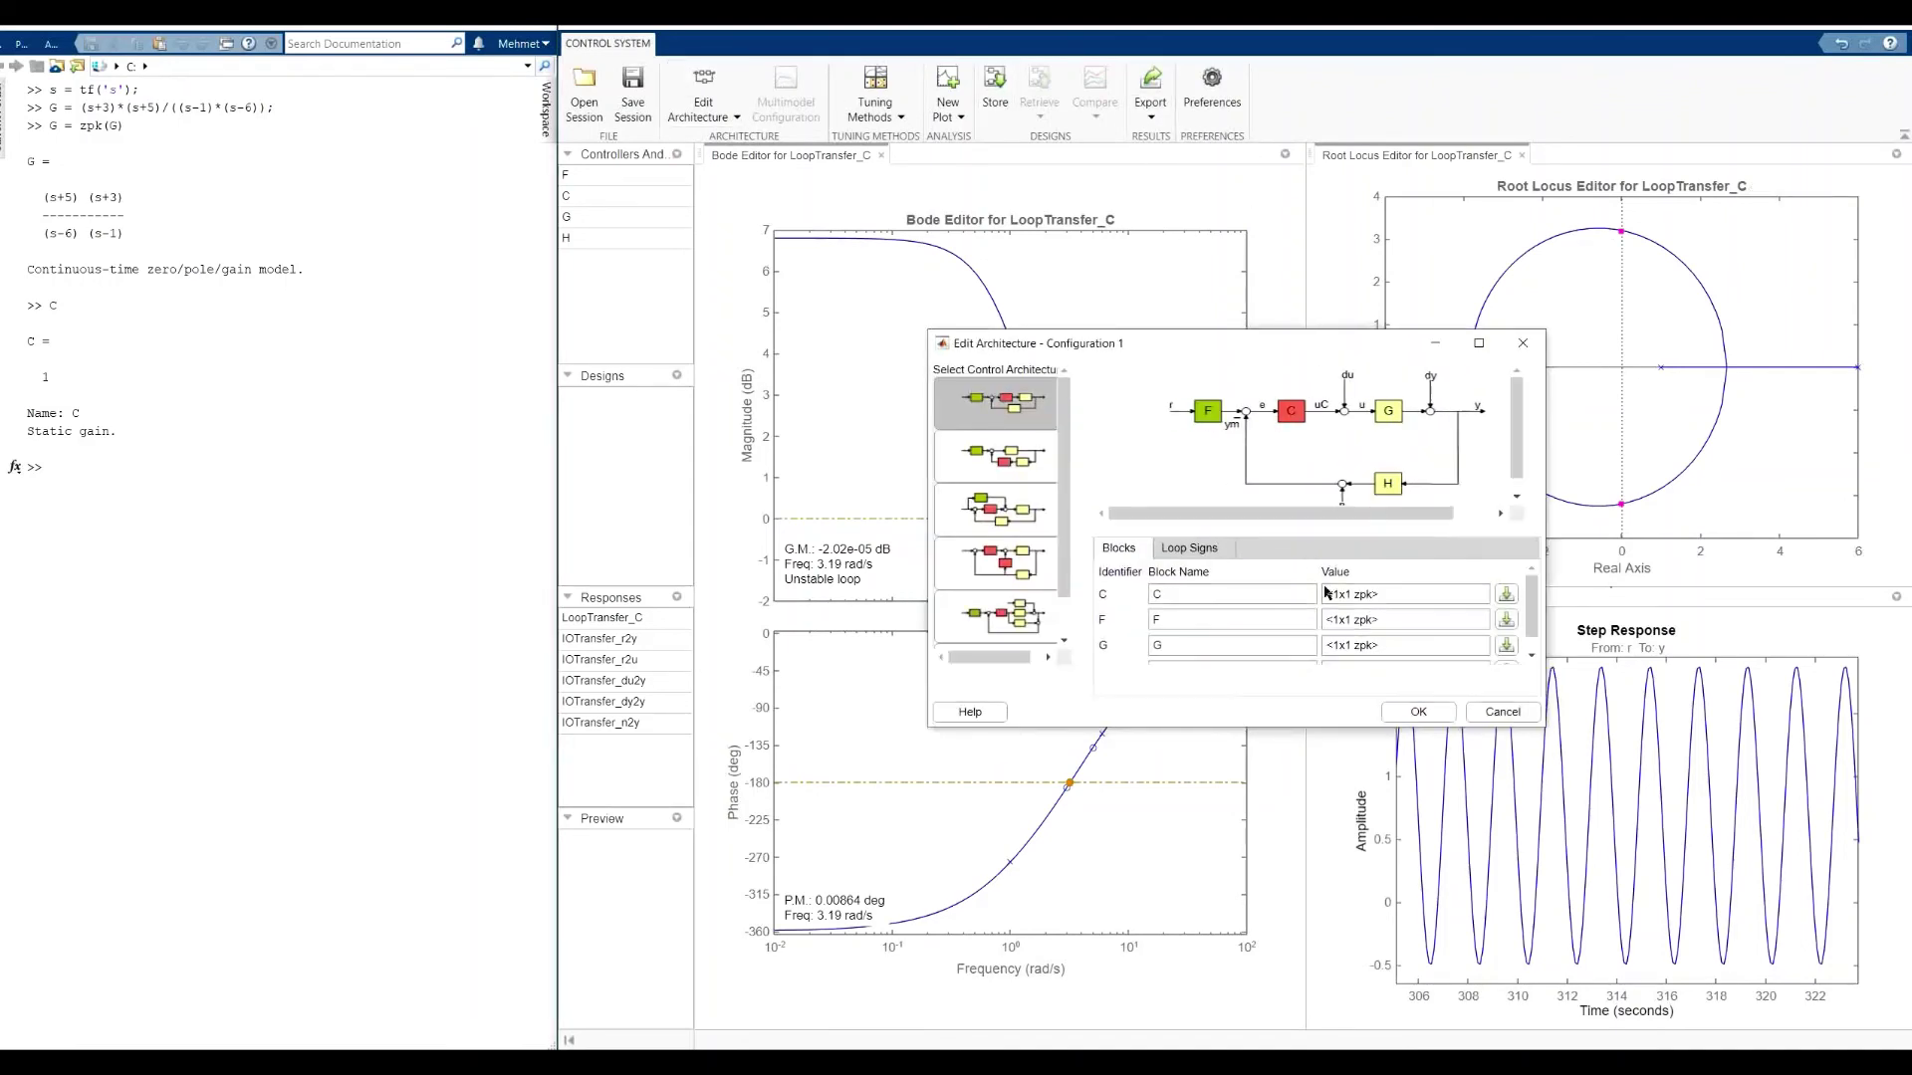
pyautogui.moveTo(1384, 583); pyautogui.dragTo(1305, 575)
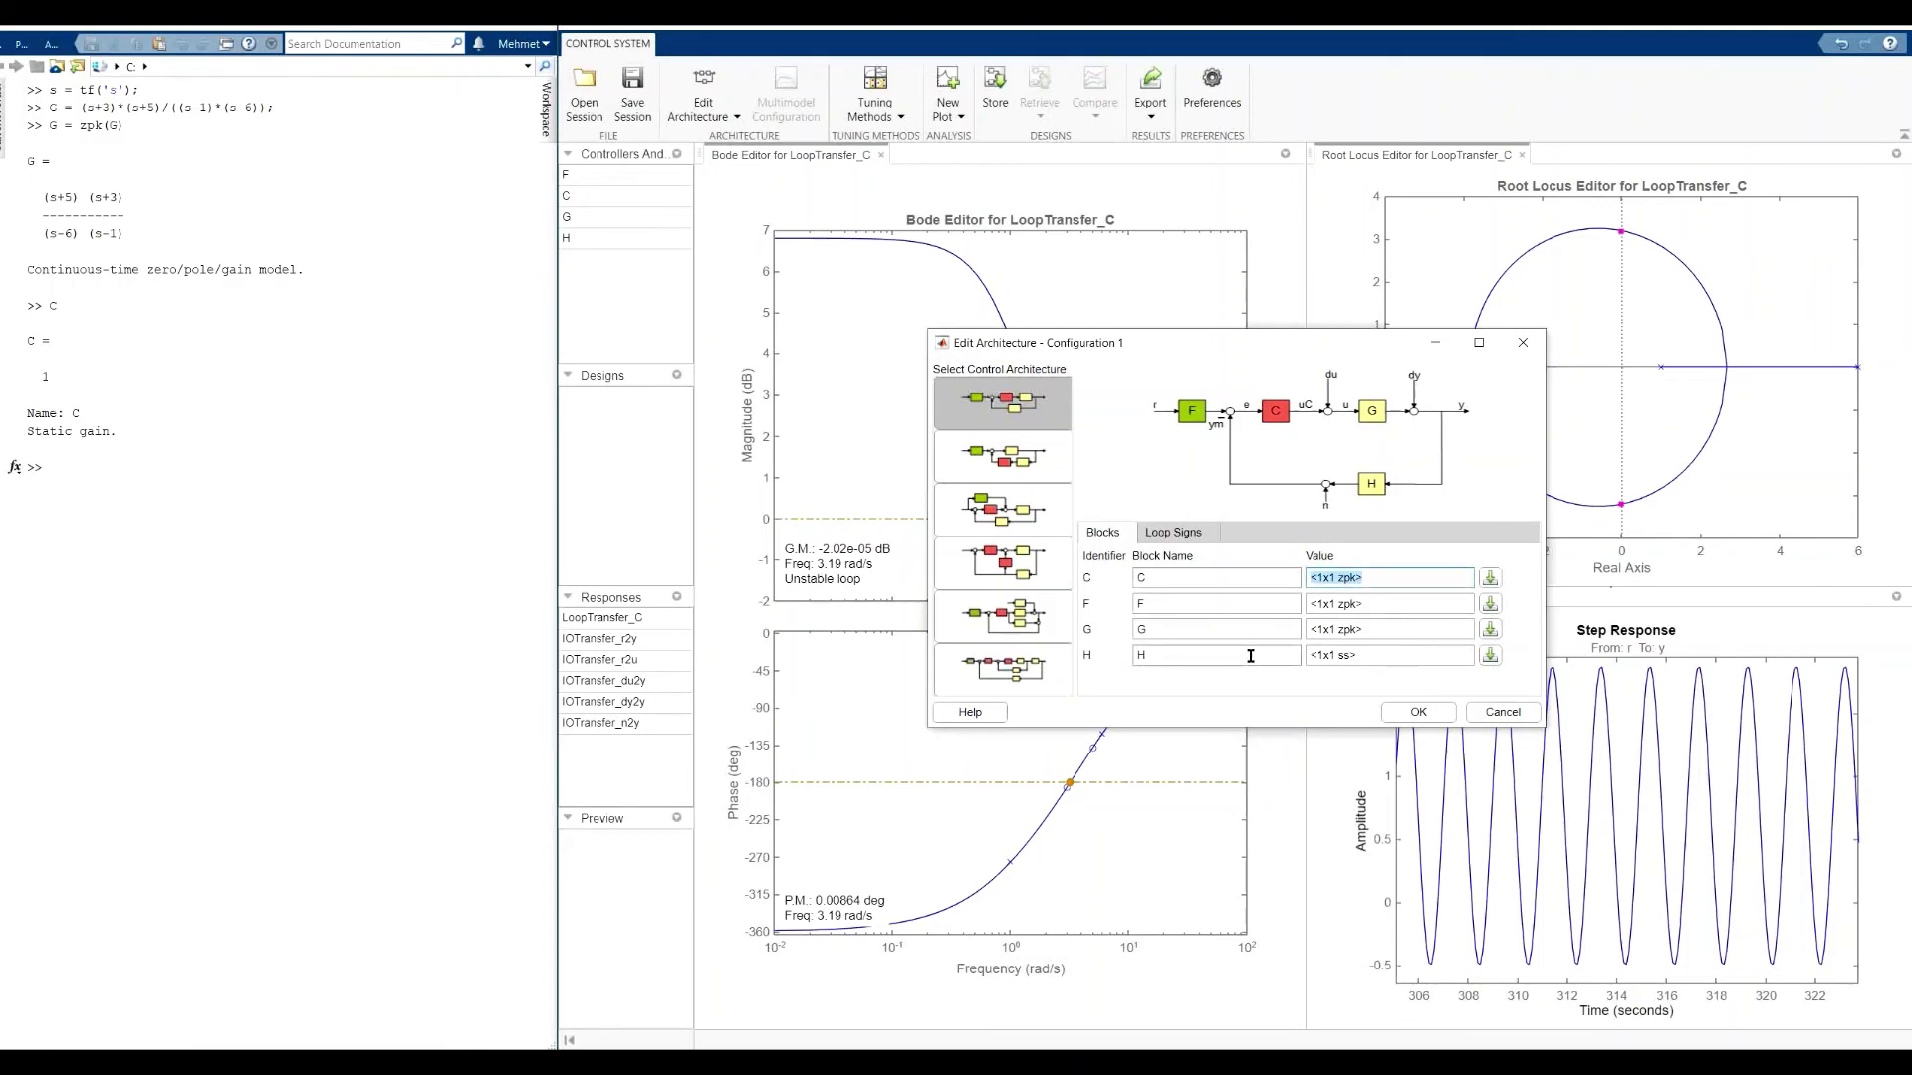
pyautogui.write('2')
pyautogui.click(1419, 712)
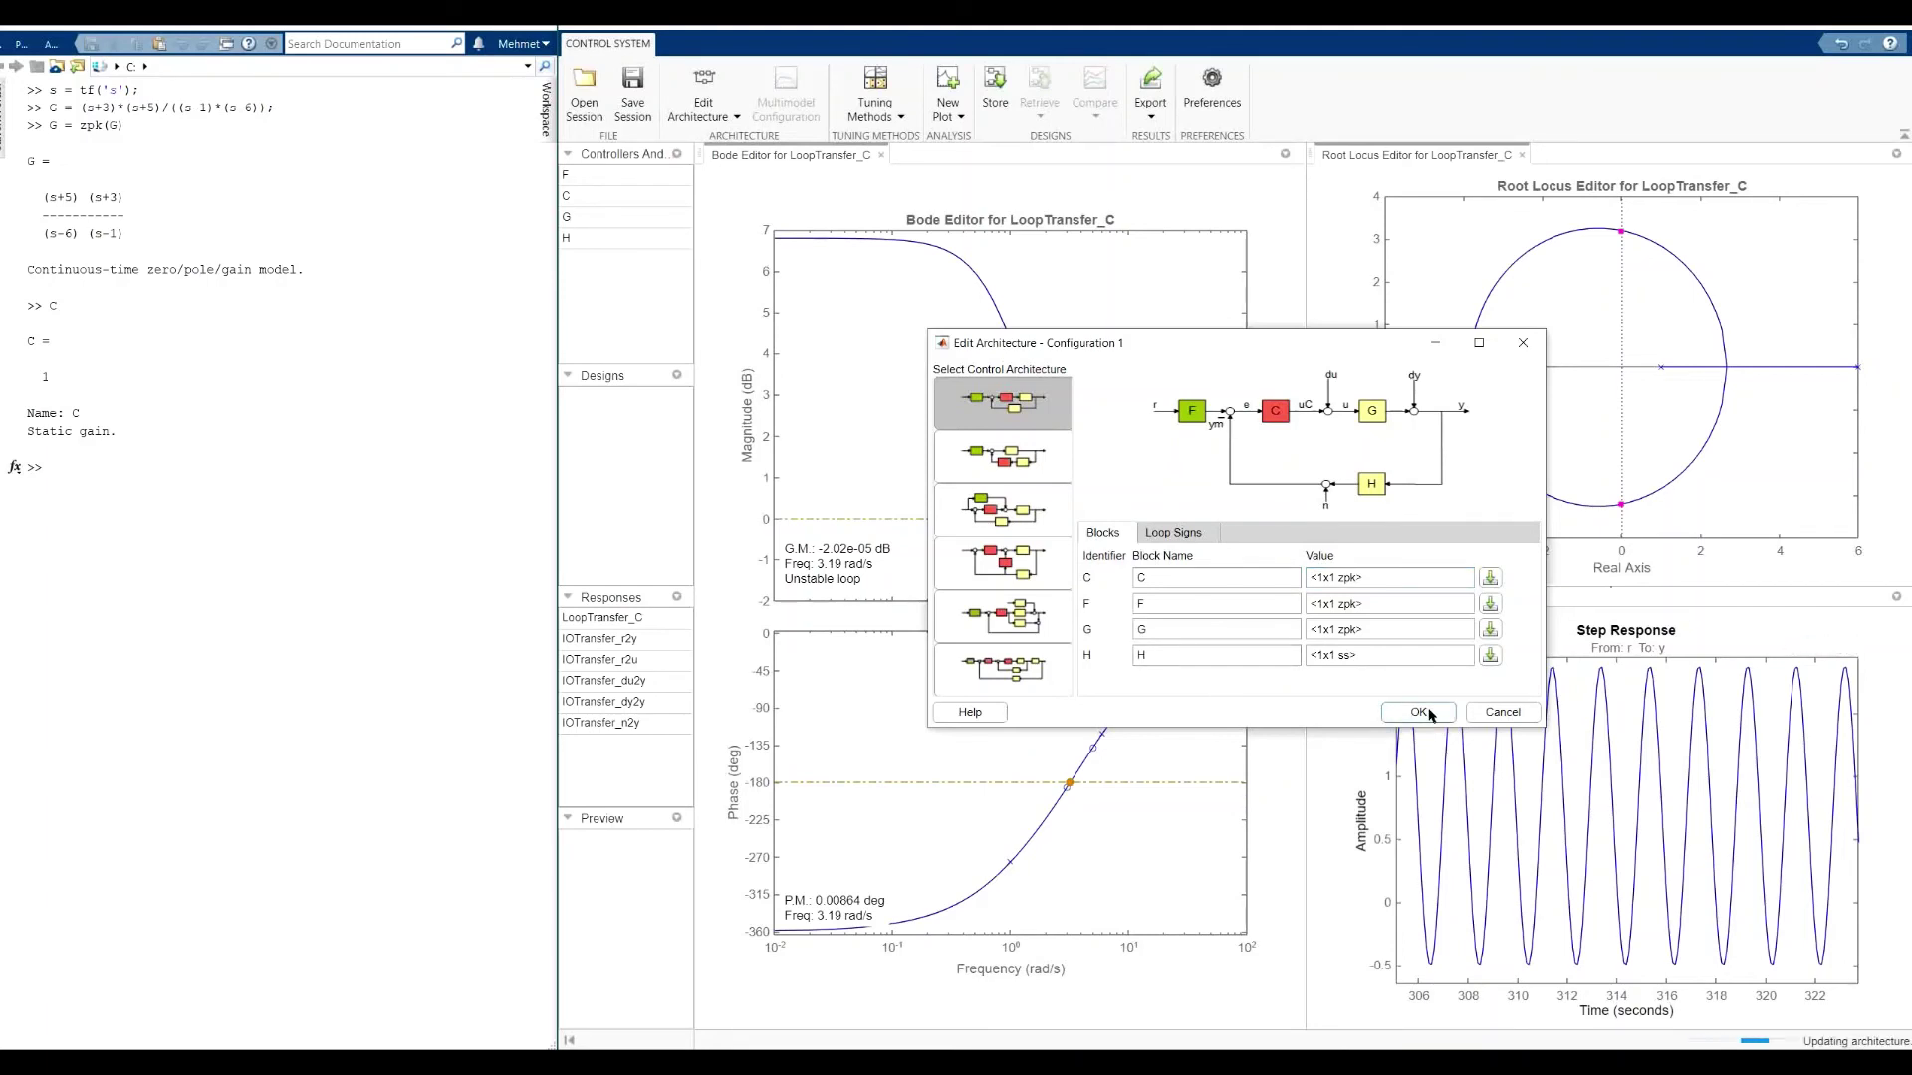
# - Show the full step response view and reopen the architecture block values
pyautogui.rightClick(1721, 711)
pyautogui.click(1780, 873)
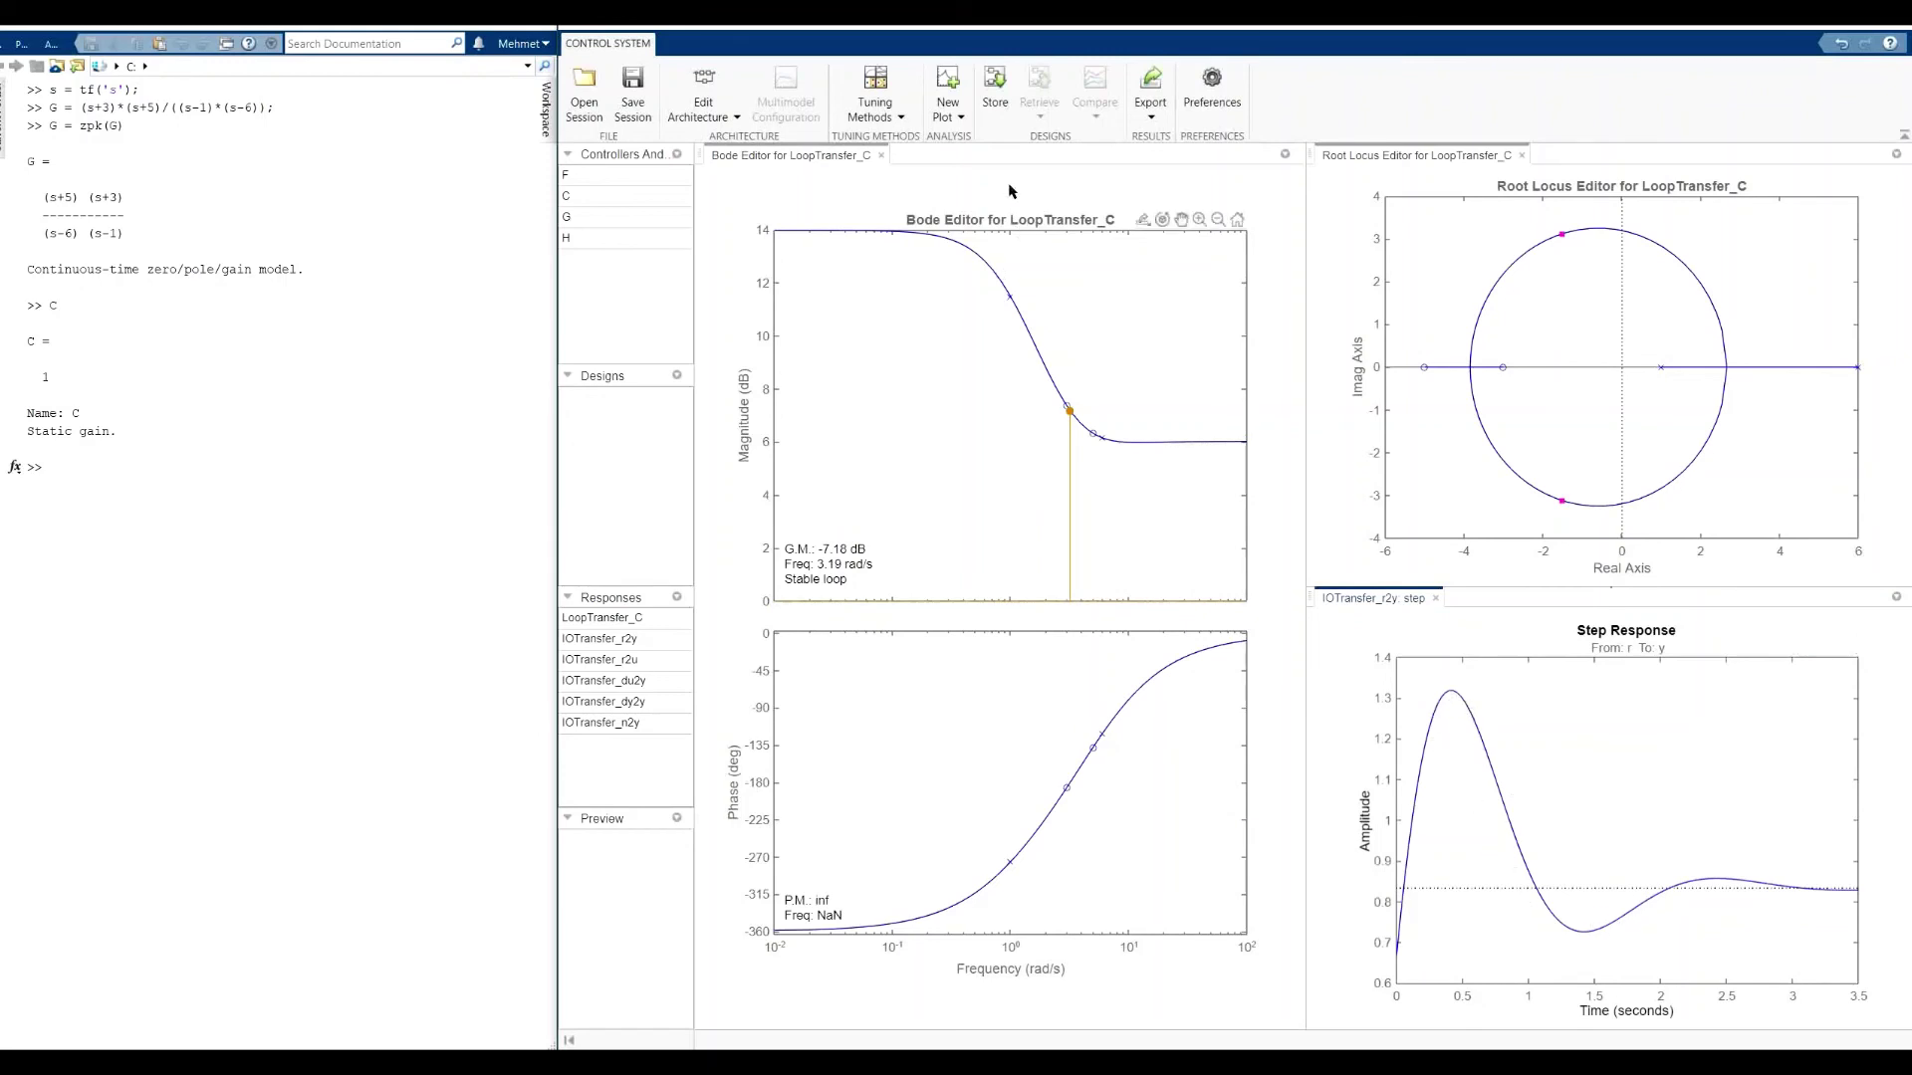
pyautogui.click(723, 93)
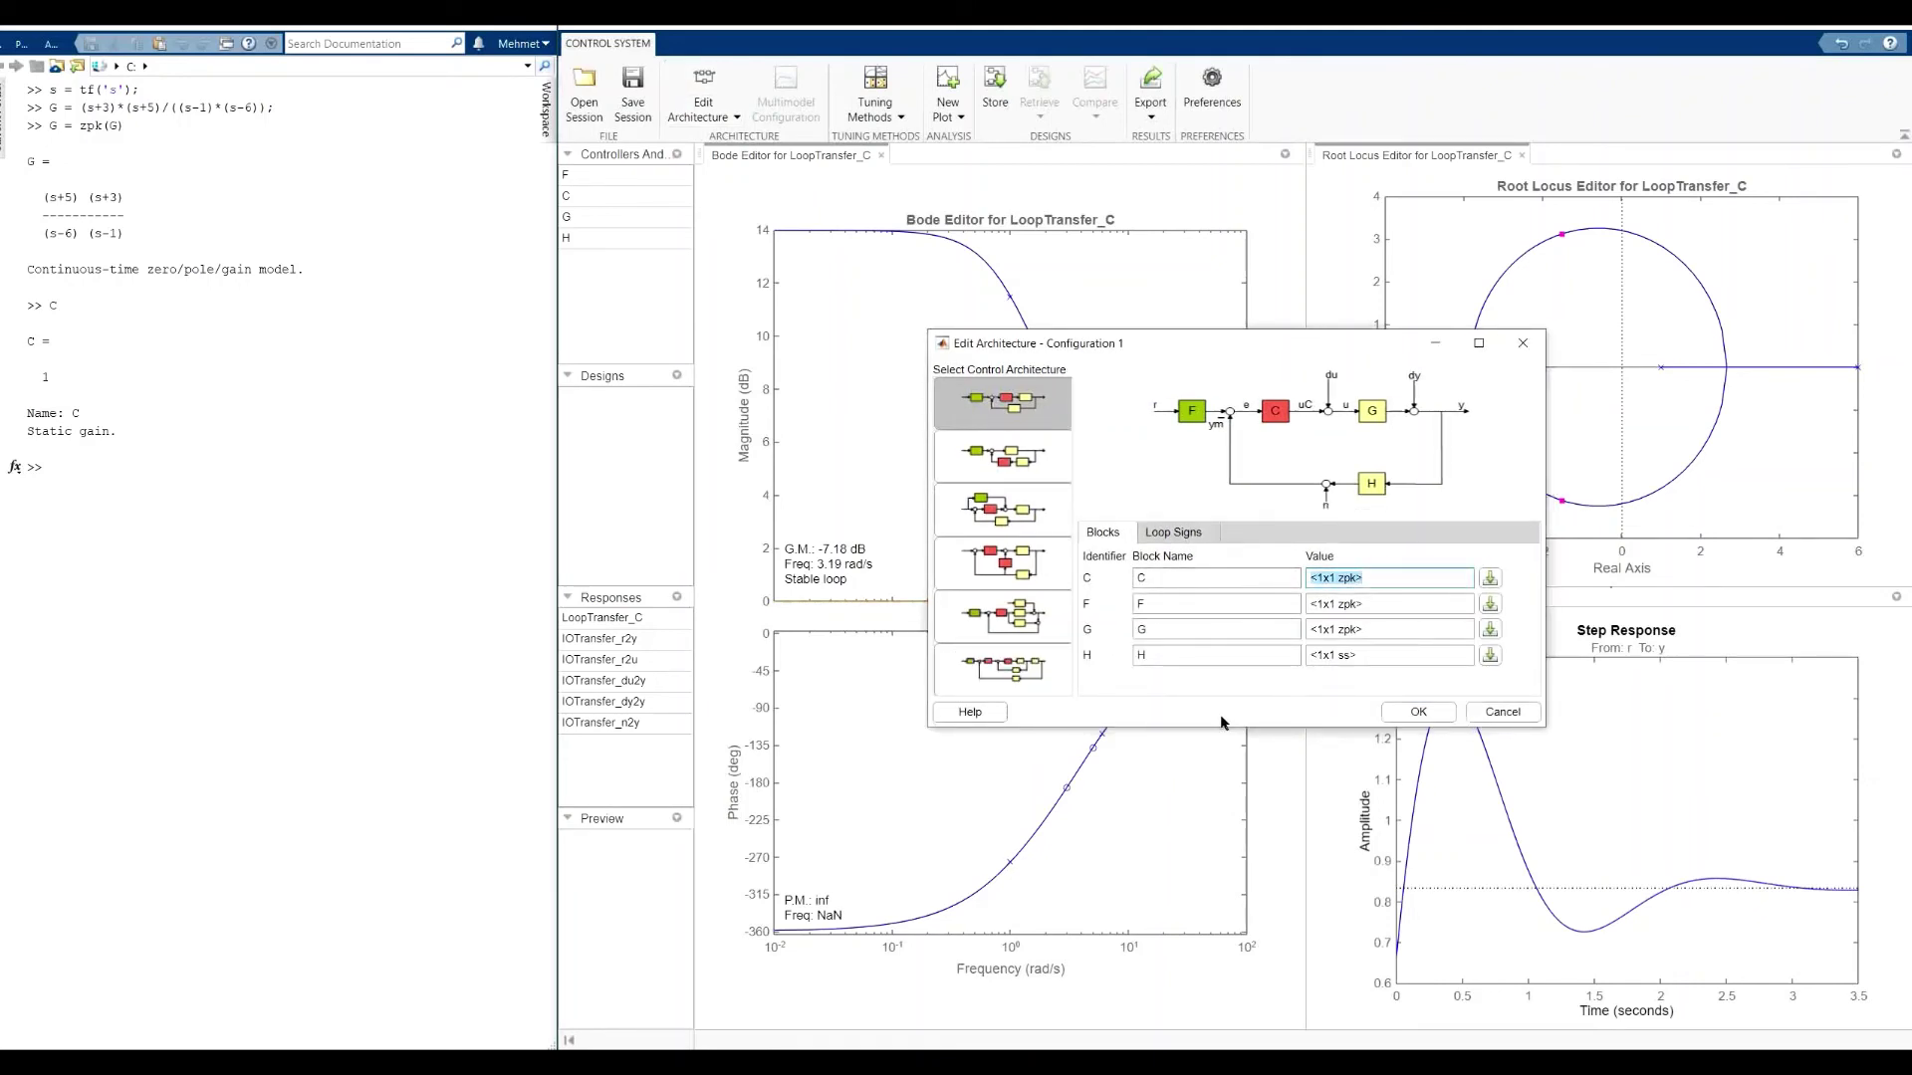
# - Set C's gain to 0.5 so the loop becomes unstable with a diverging response
pyautogui.write('0.5')
pyautogui.click(1419, 713)
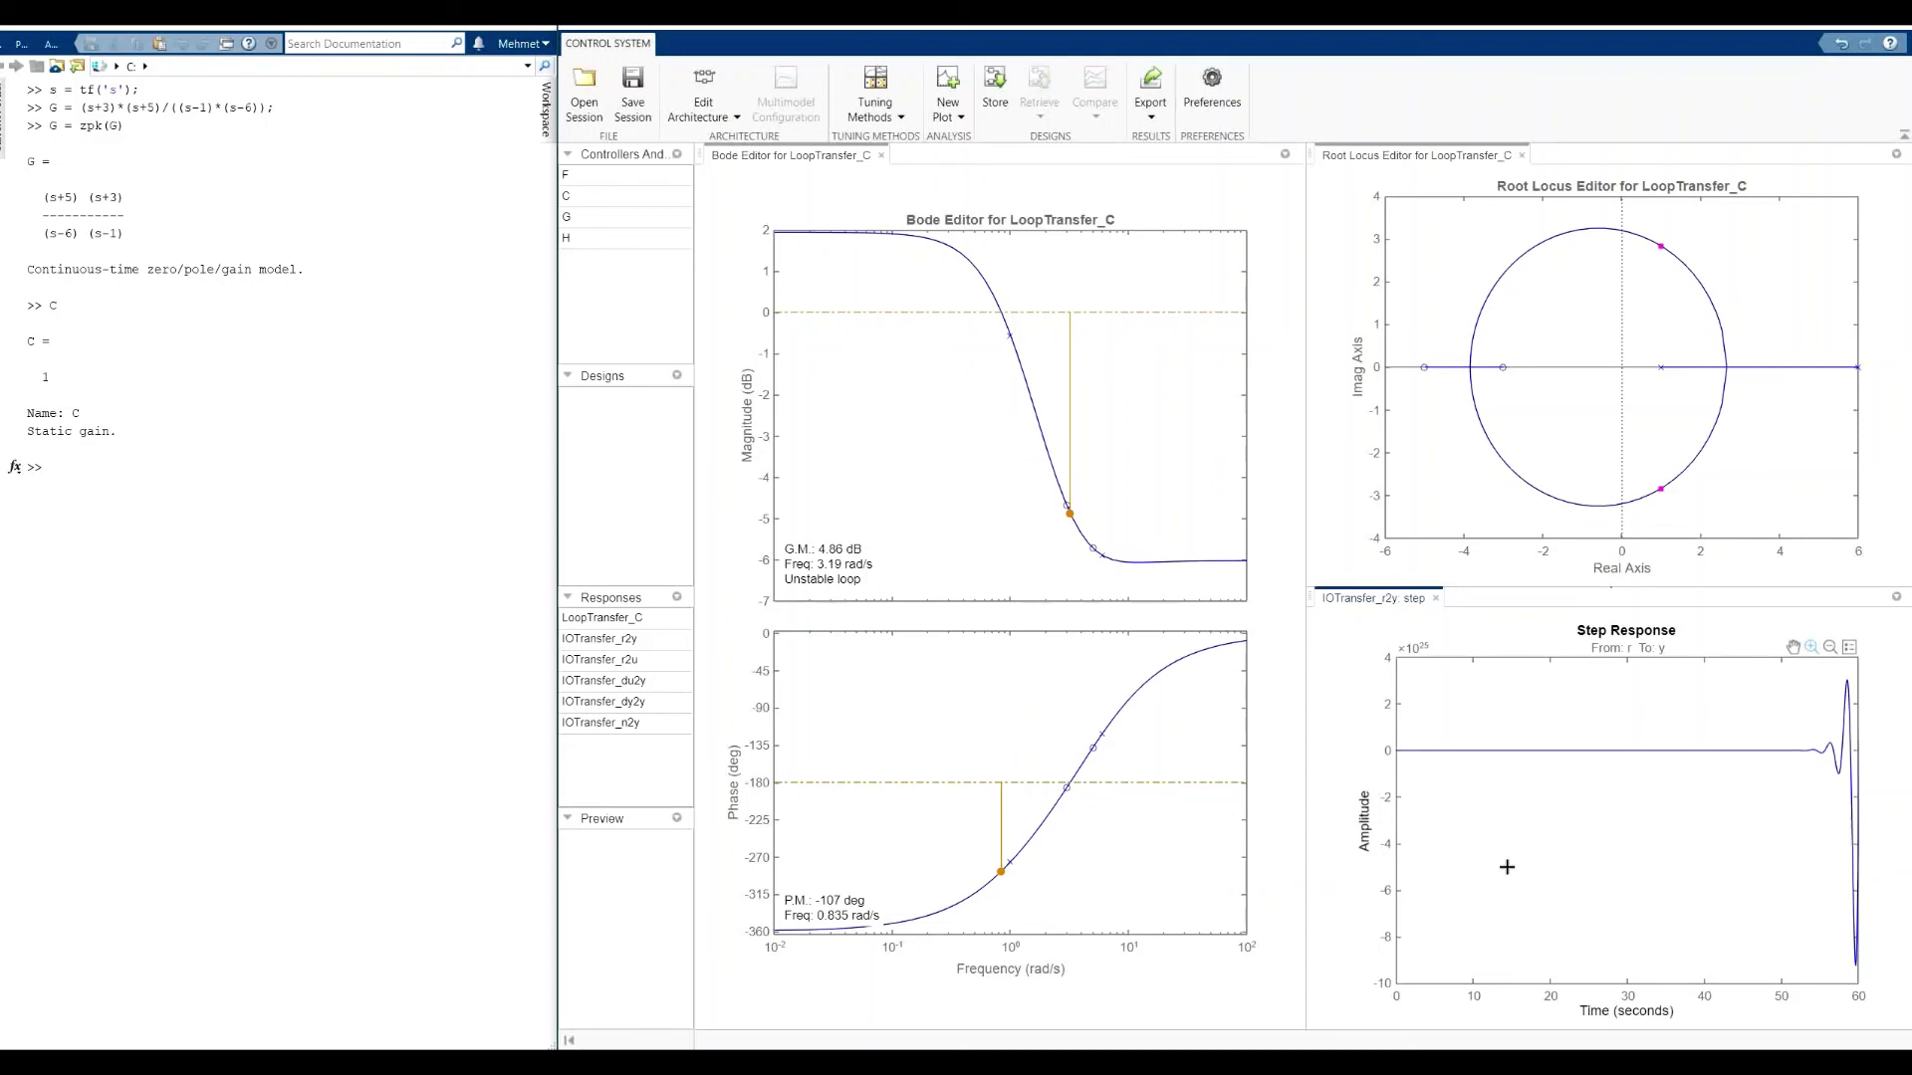
pyautogui.click(143, 485)
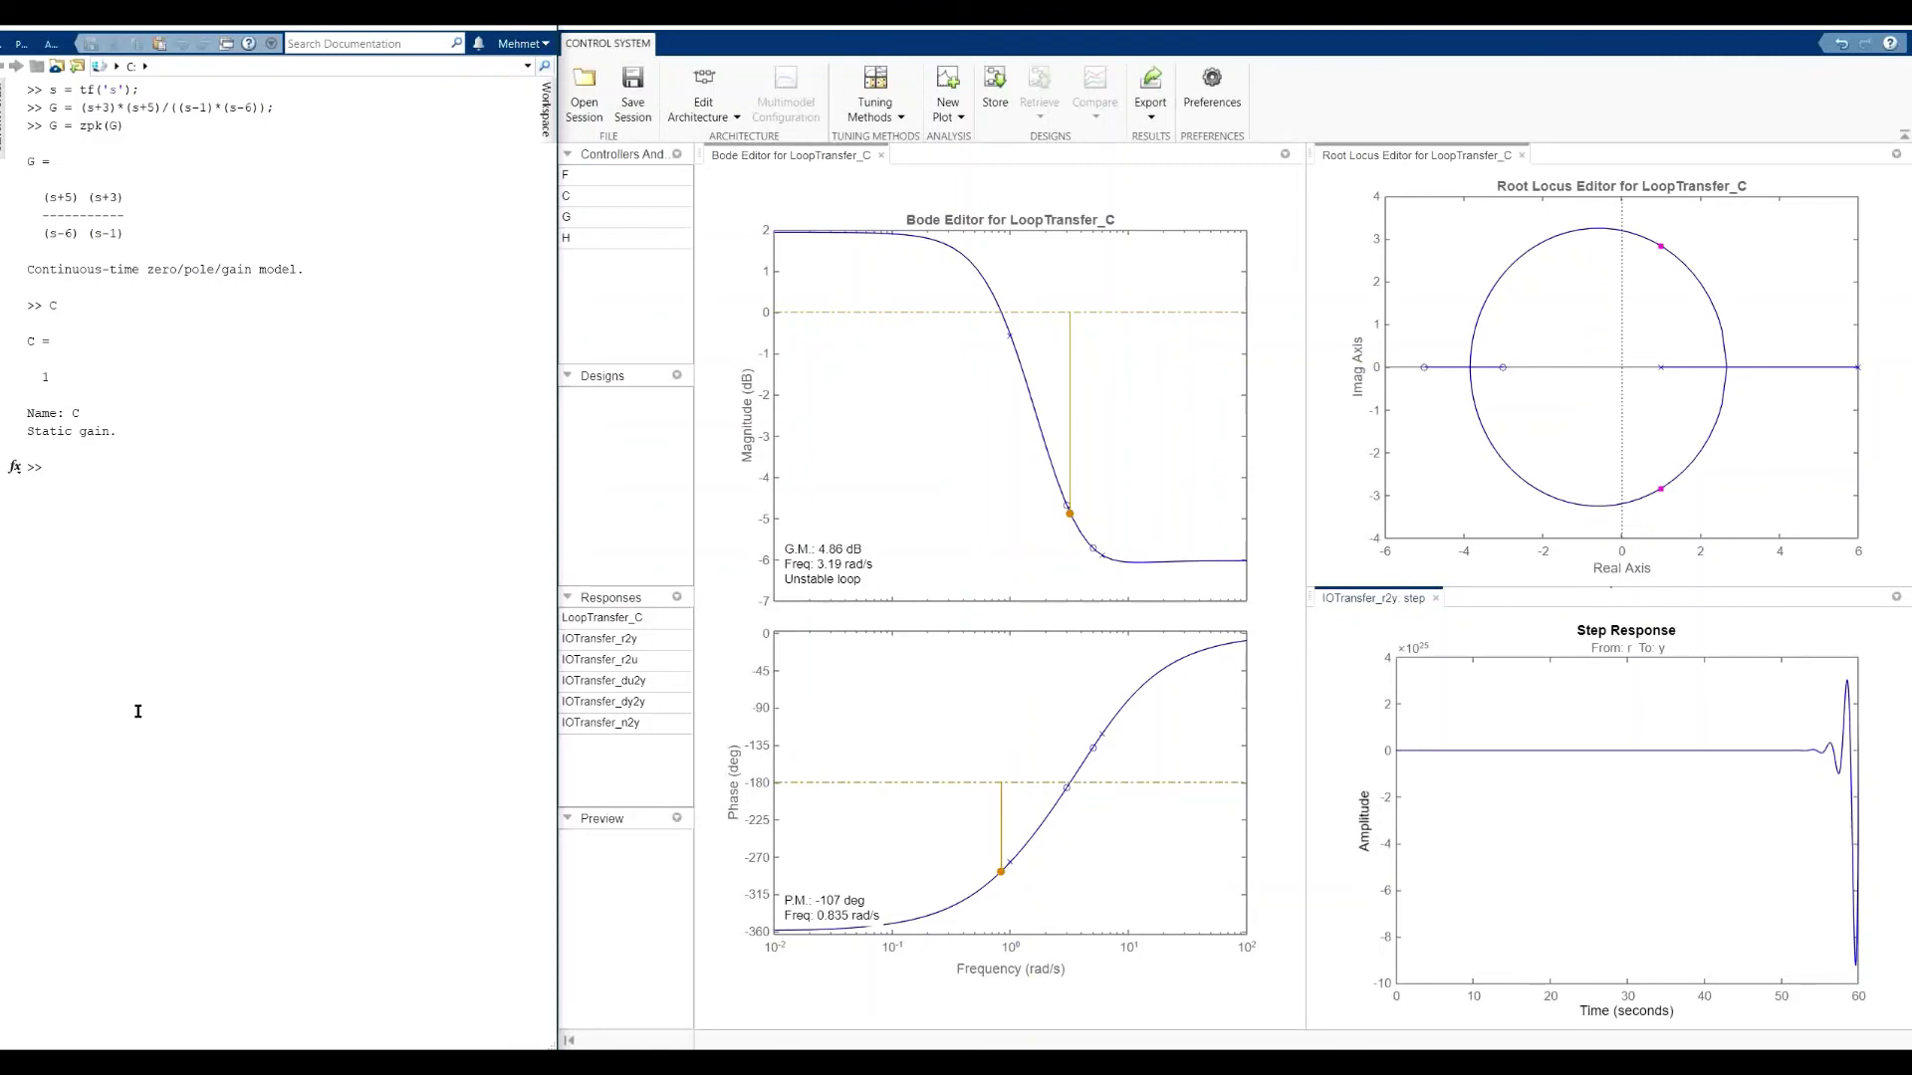
# - Define K = 7/8 in the Command Window
pyautogui.write('T = feedback(')
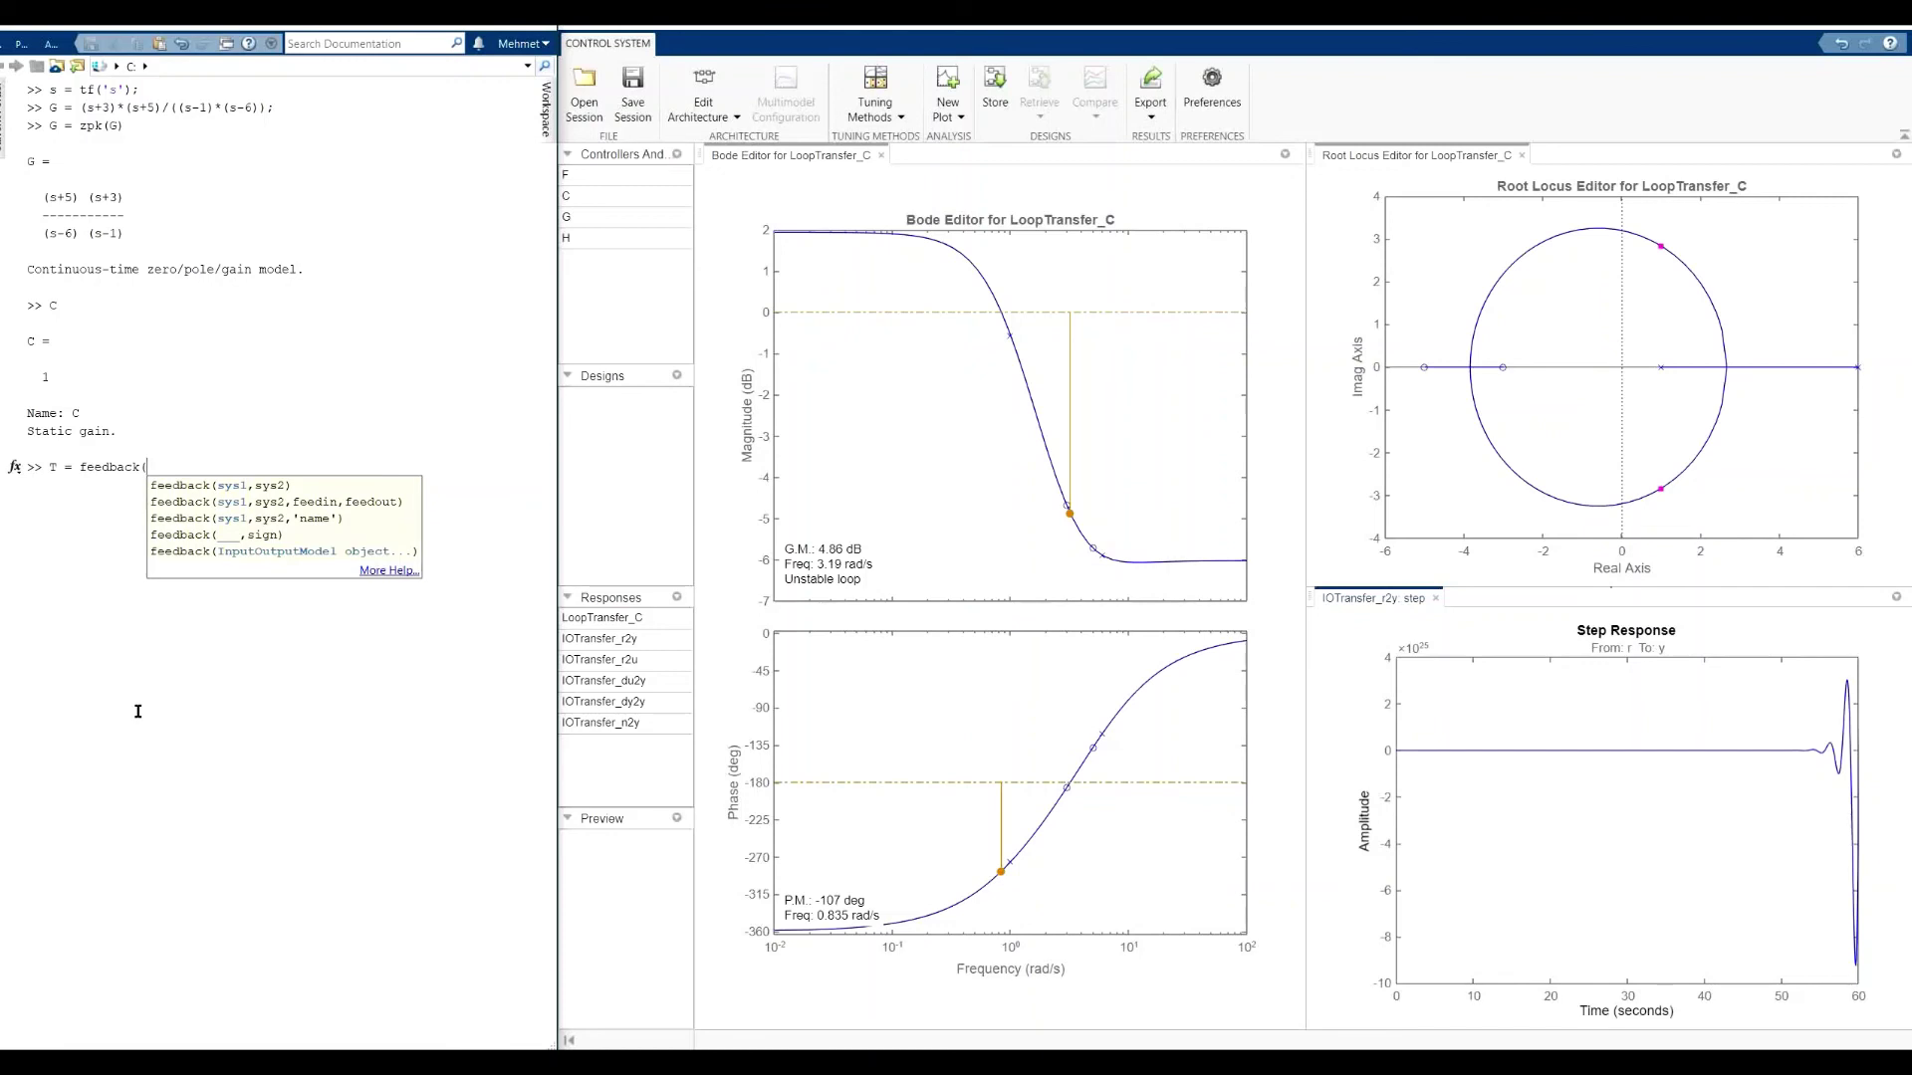
pyautogui.press('BackSpace')
pyautogui.press('BackSpace')
pyautogui.press('BackSpace')
pyautogui.press('BackSpace')
pyautogui.press('BackSpace')
pyautogui.press('BackSpace')
pyautogui.press('BackSpace')
pyautogui.press('BackSpace')
pyautogui.press('BackSpace')
pyautogui.press('BackSpace')
pyautogui.press('BackSpace')
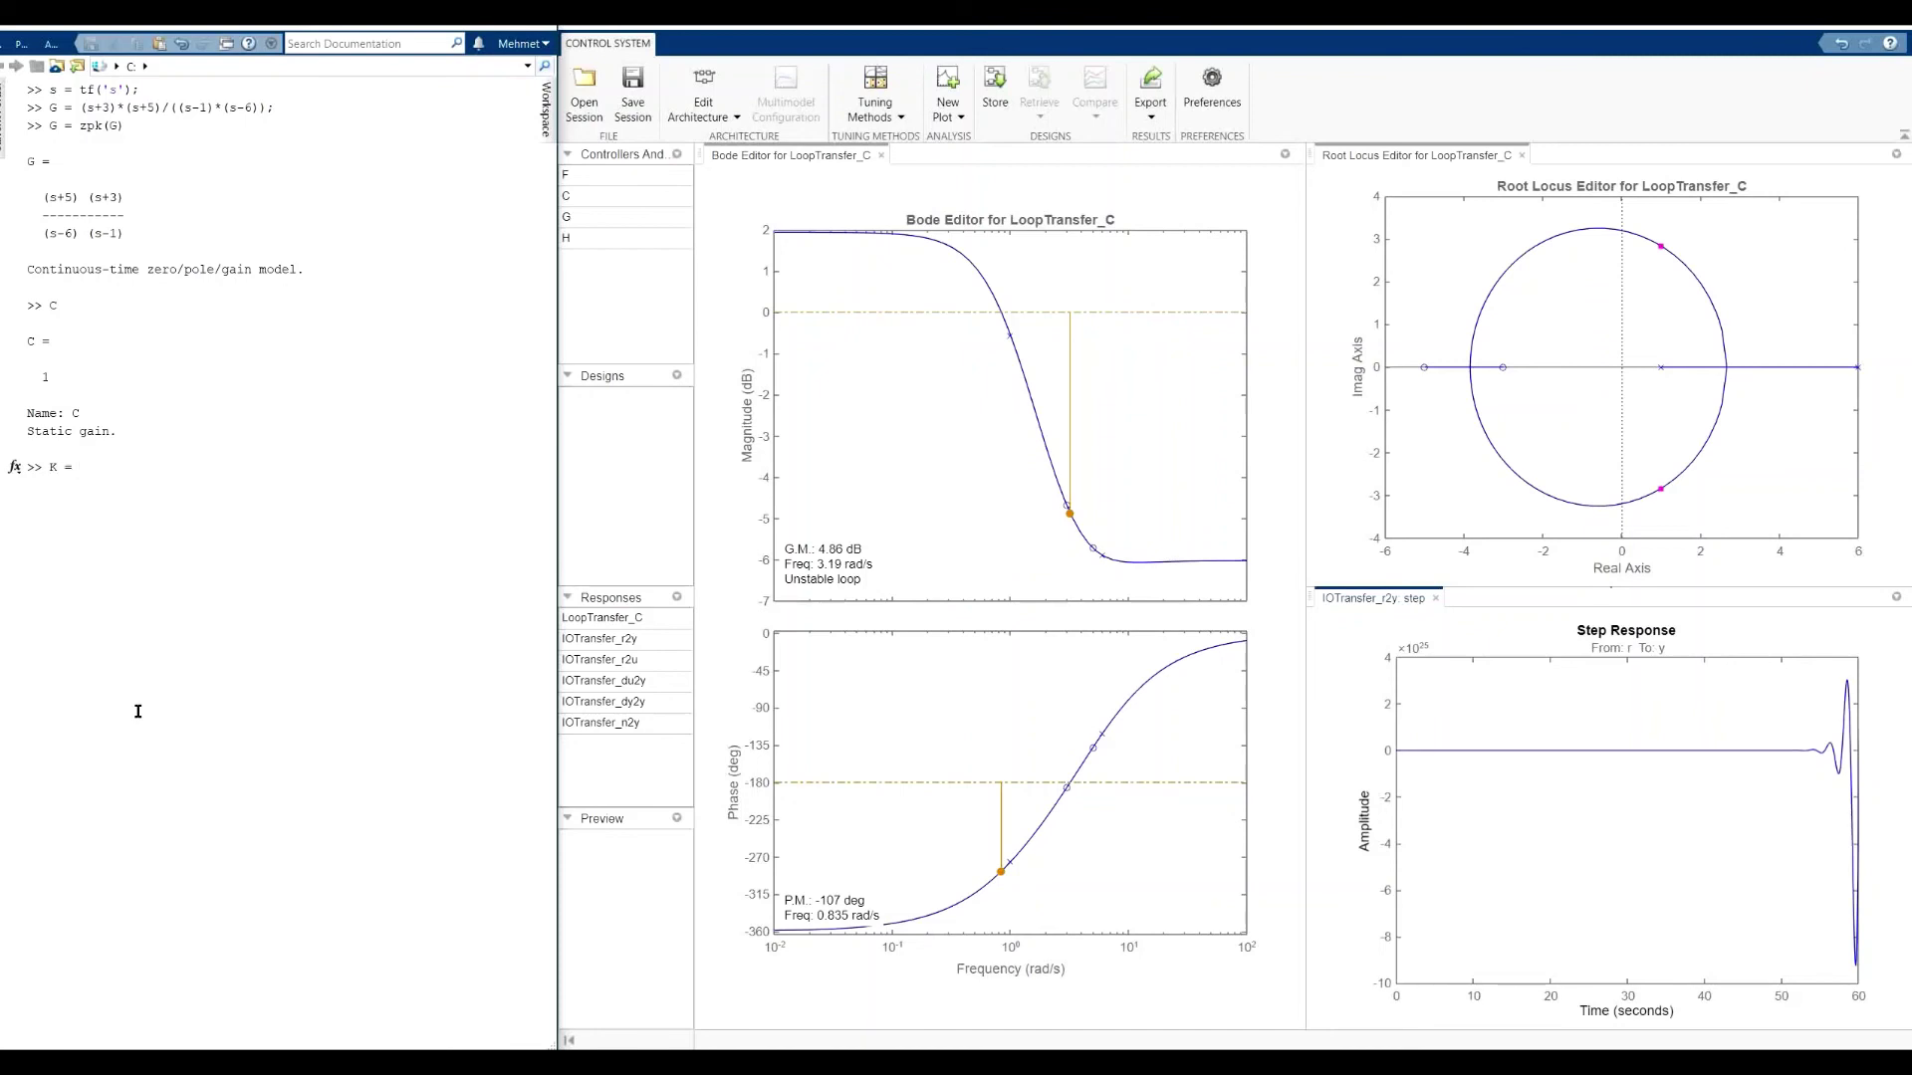
pyautogui.write('7/8;')
pyautogui.press('Return')
# - Compute T = feedback(K*G,1,-1) with its result printed, and enter step(T) at the prompt
pyautogui.write('T = feedback(K')
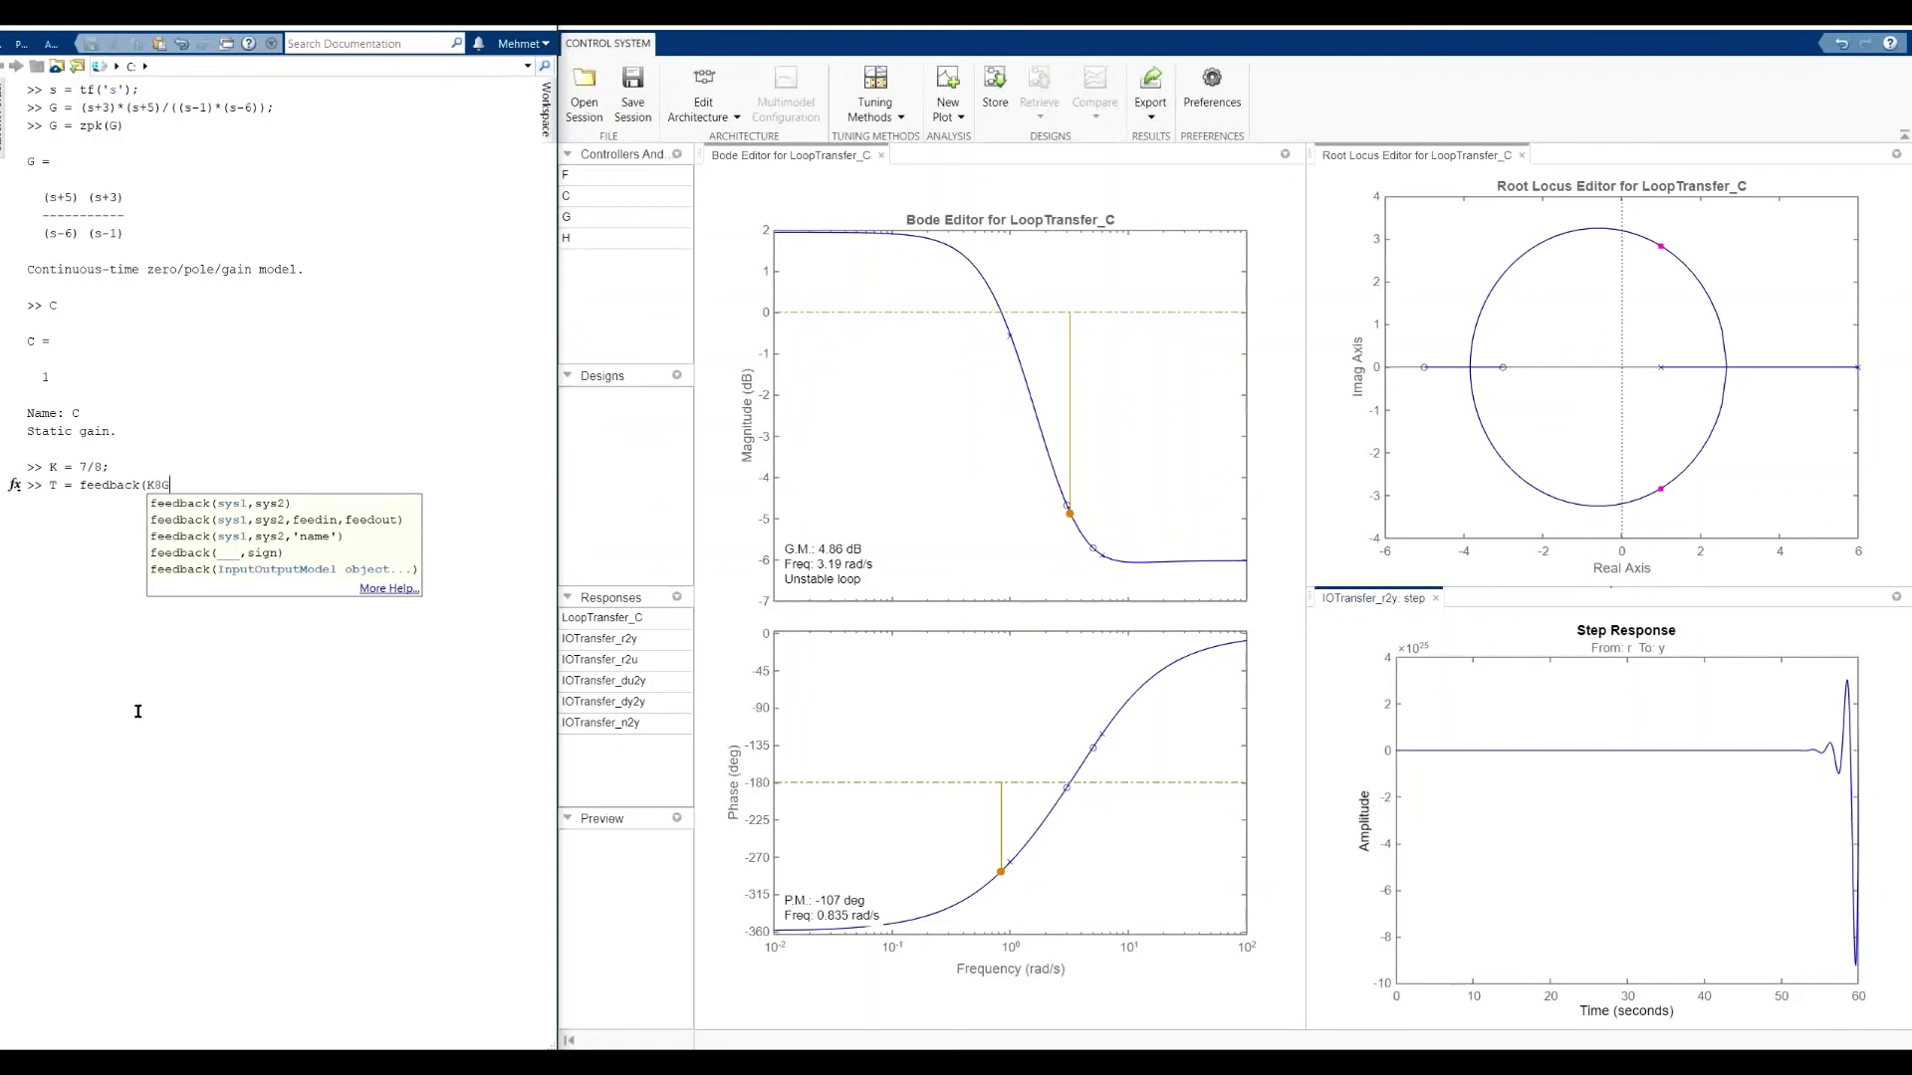
pyautogui.write('*G,1')
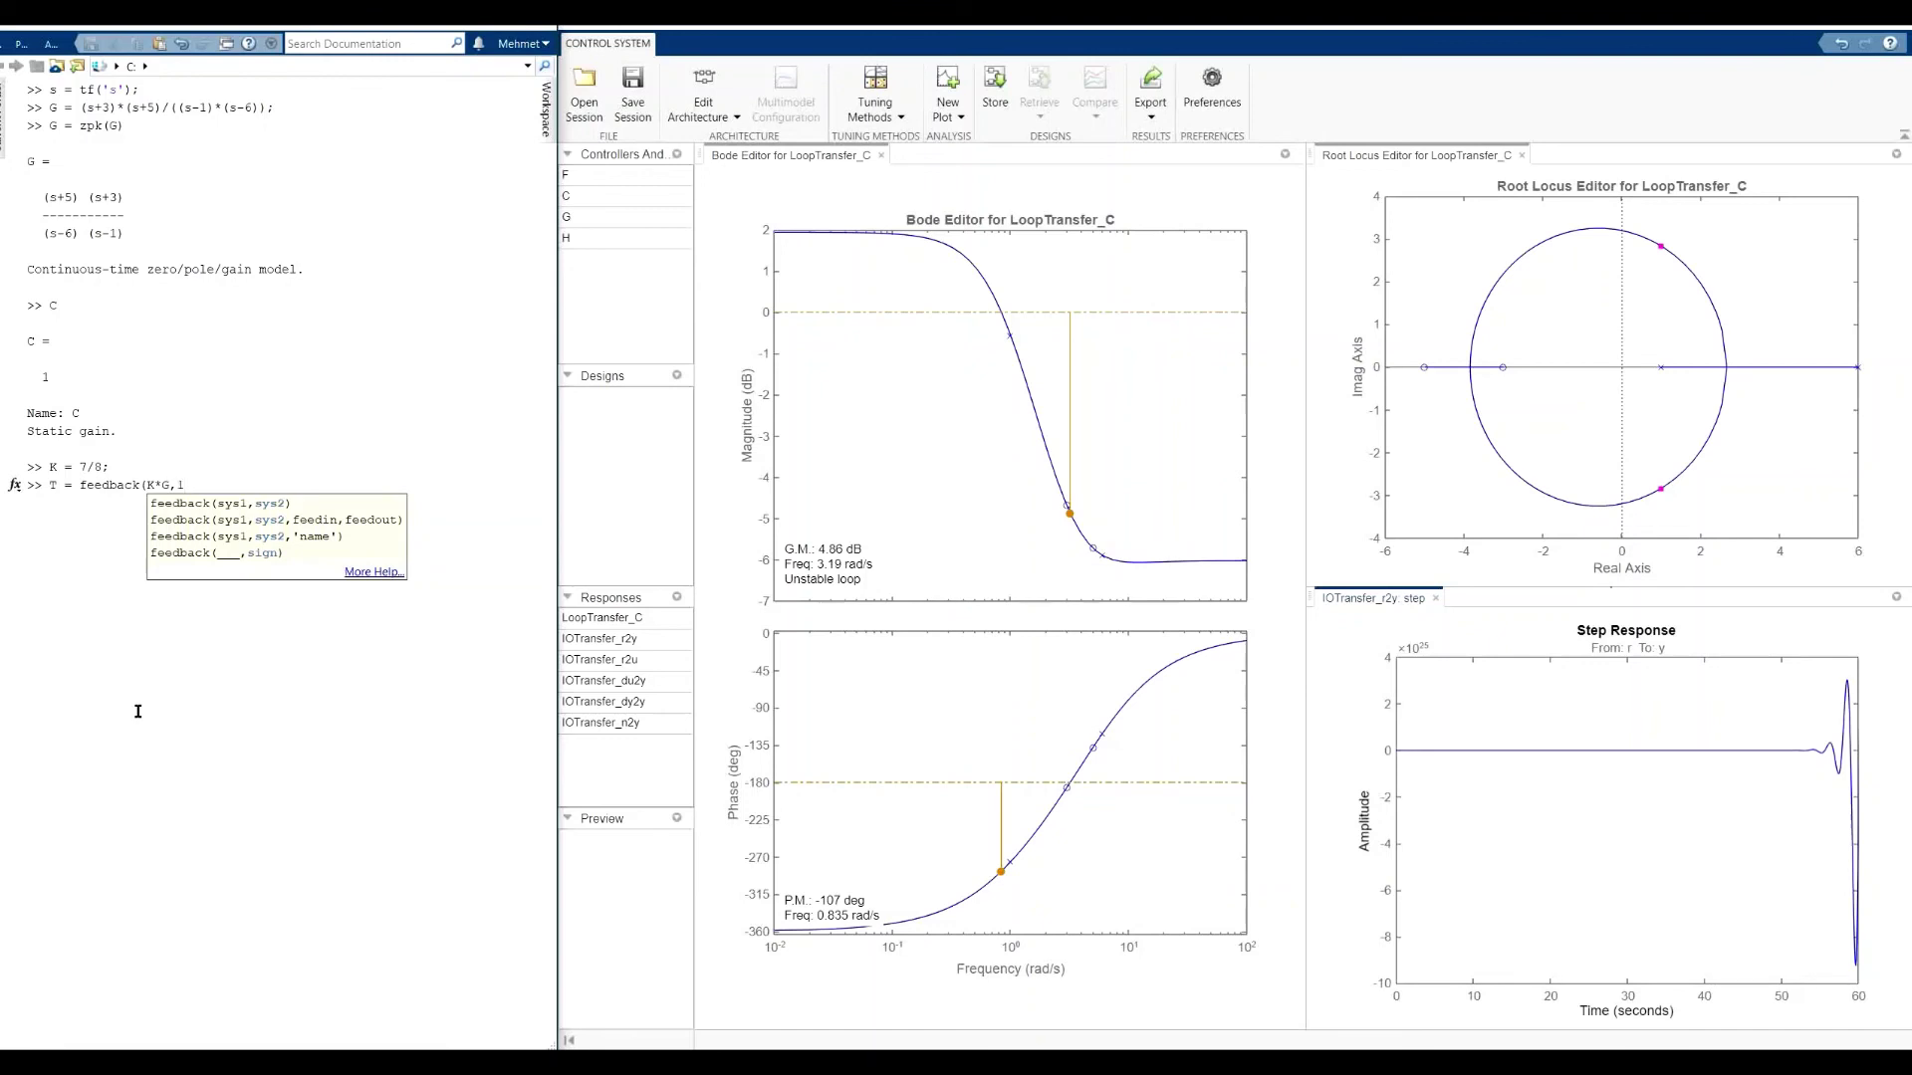
pyautogui.write(',')
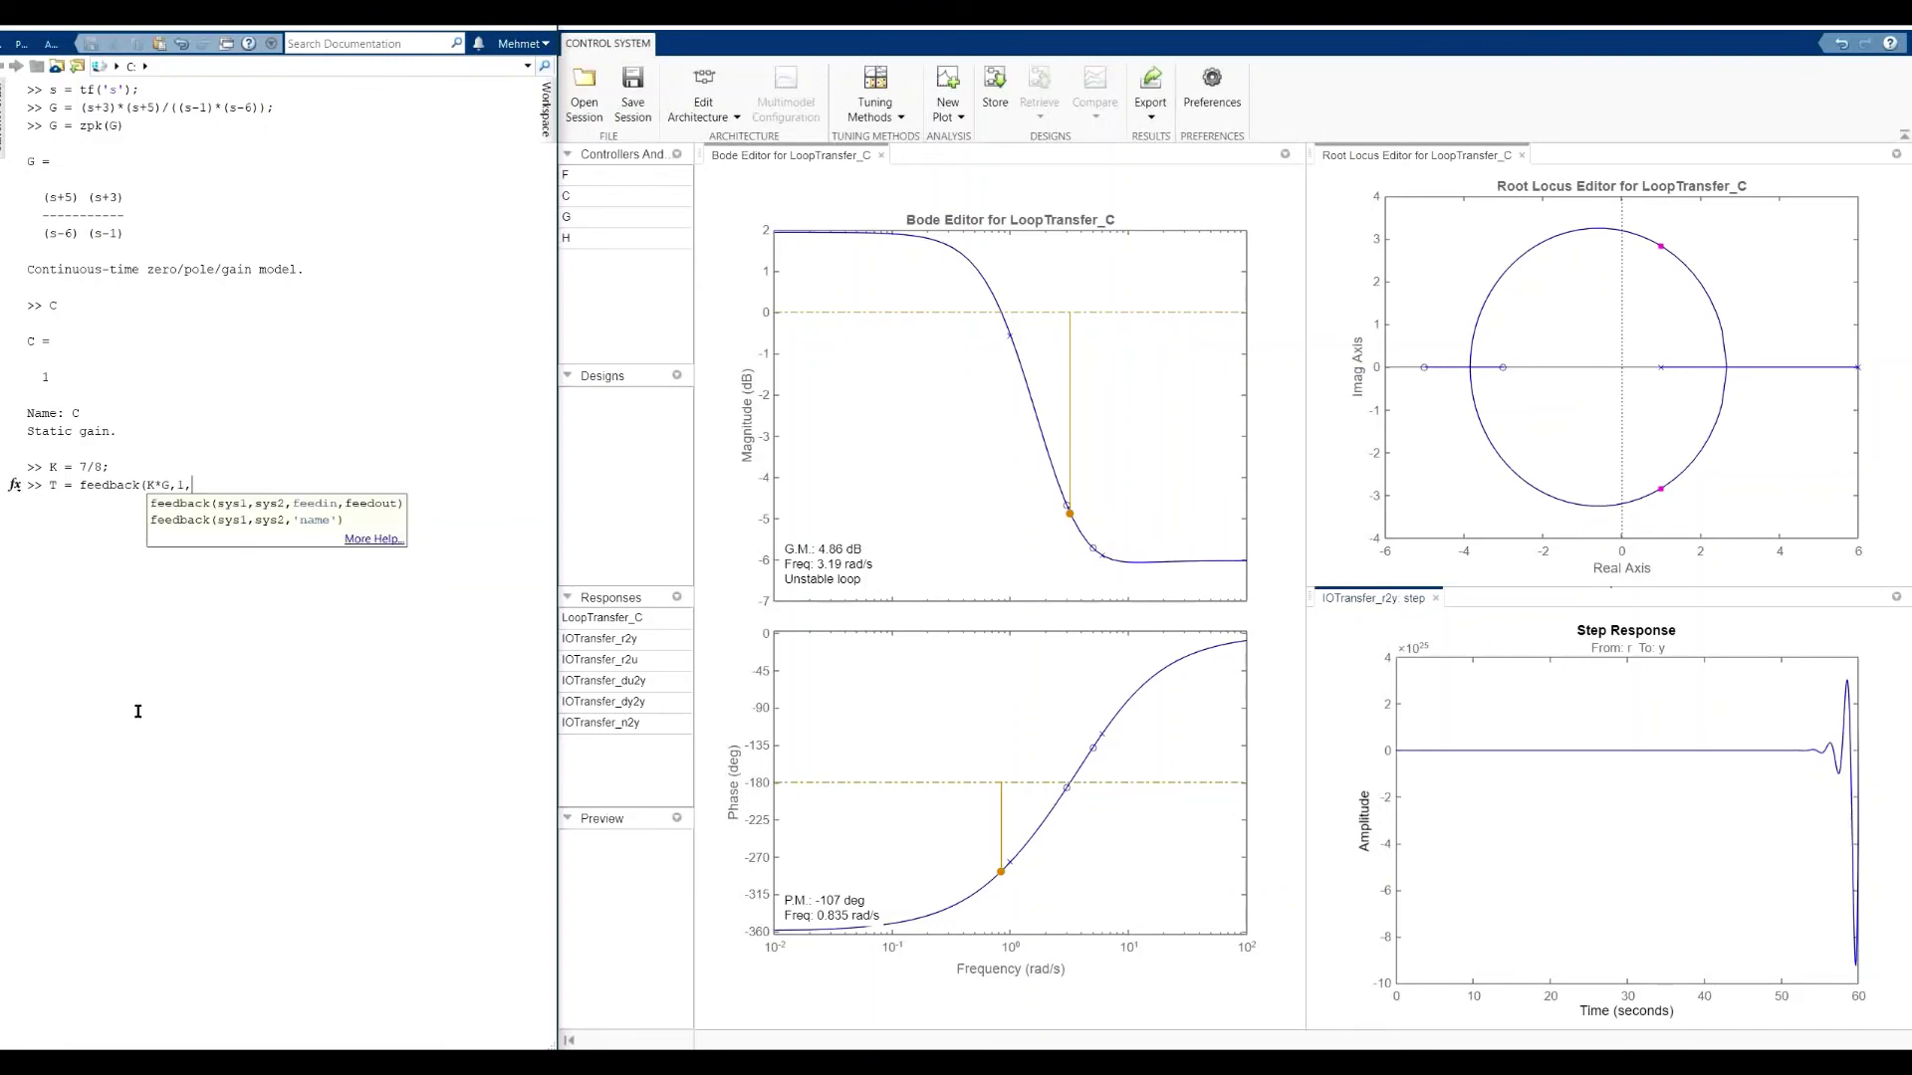
pyautogui.write('-1)')
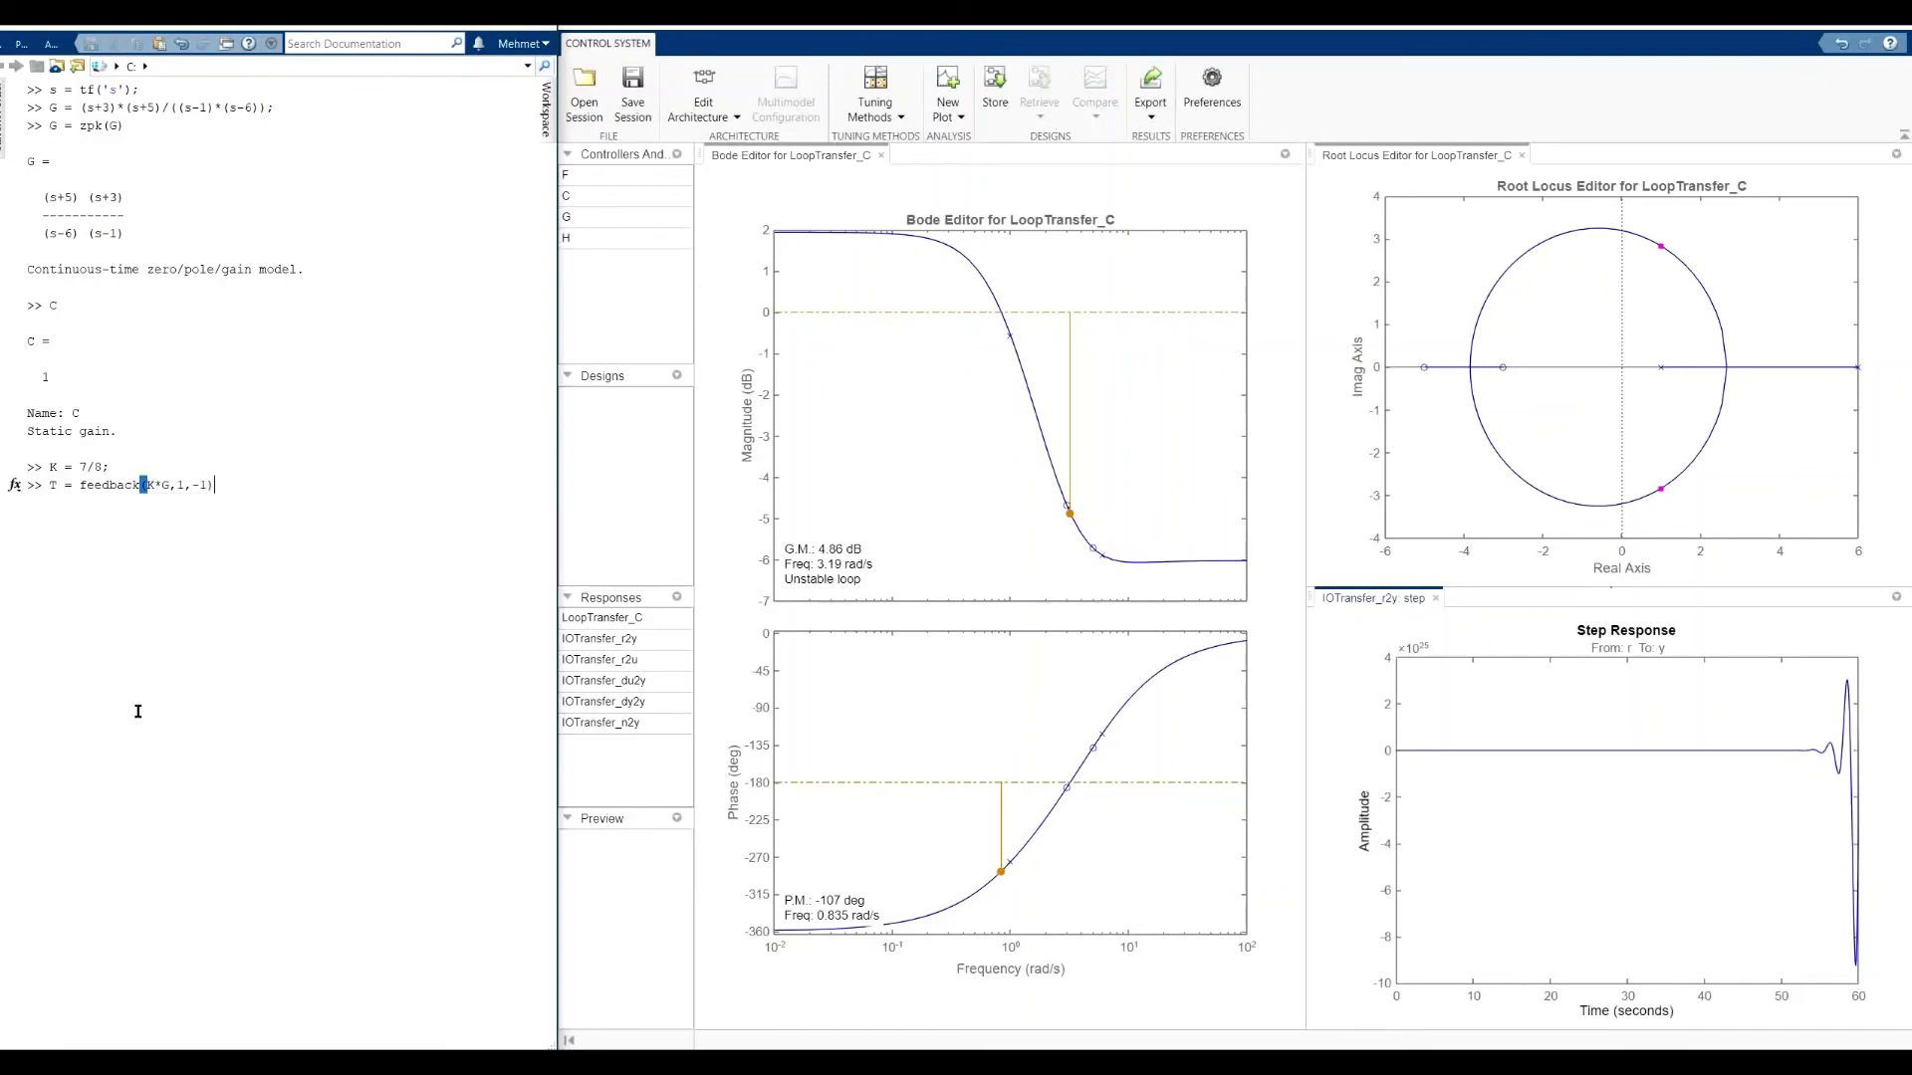
pyautogui.doubleClick(194, 486)
pyautogui.click(229, 478)
pyautogui.write(';')
pyautogui.press('BackSpace')
pyautogui.press('Return')
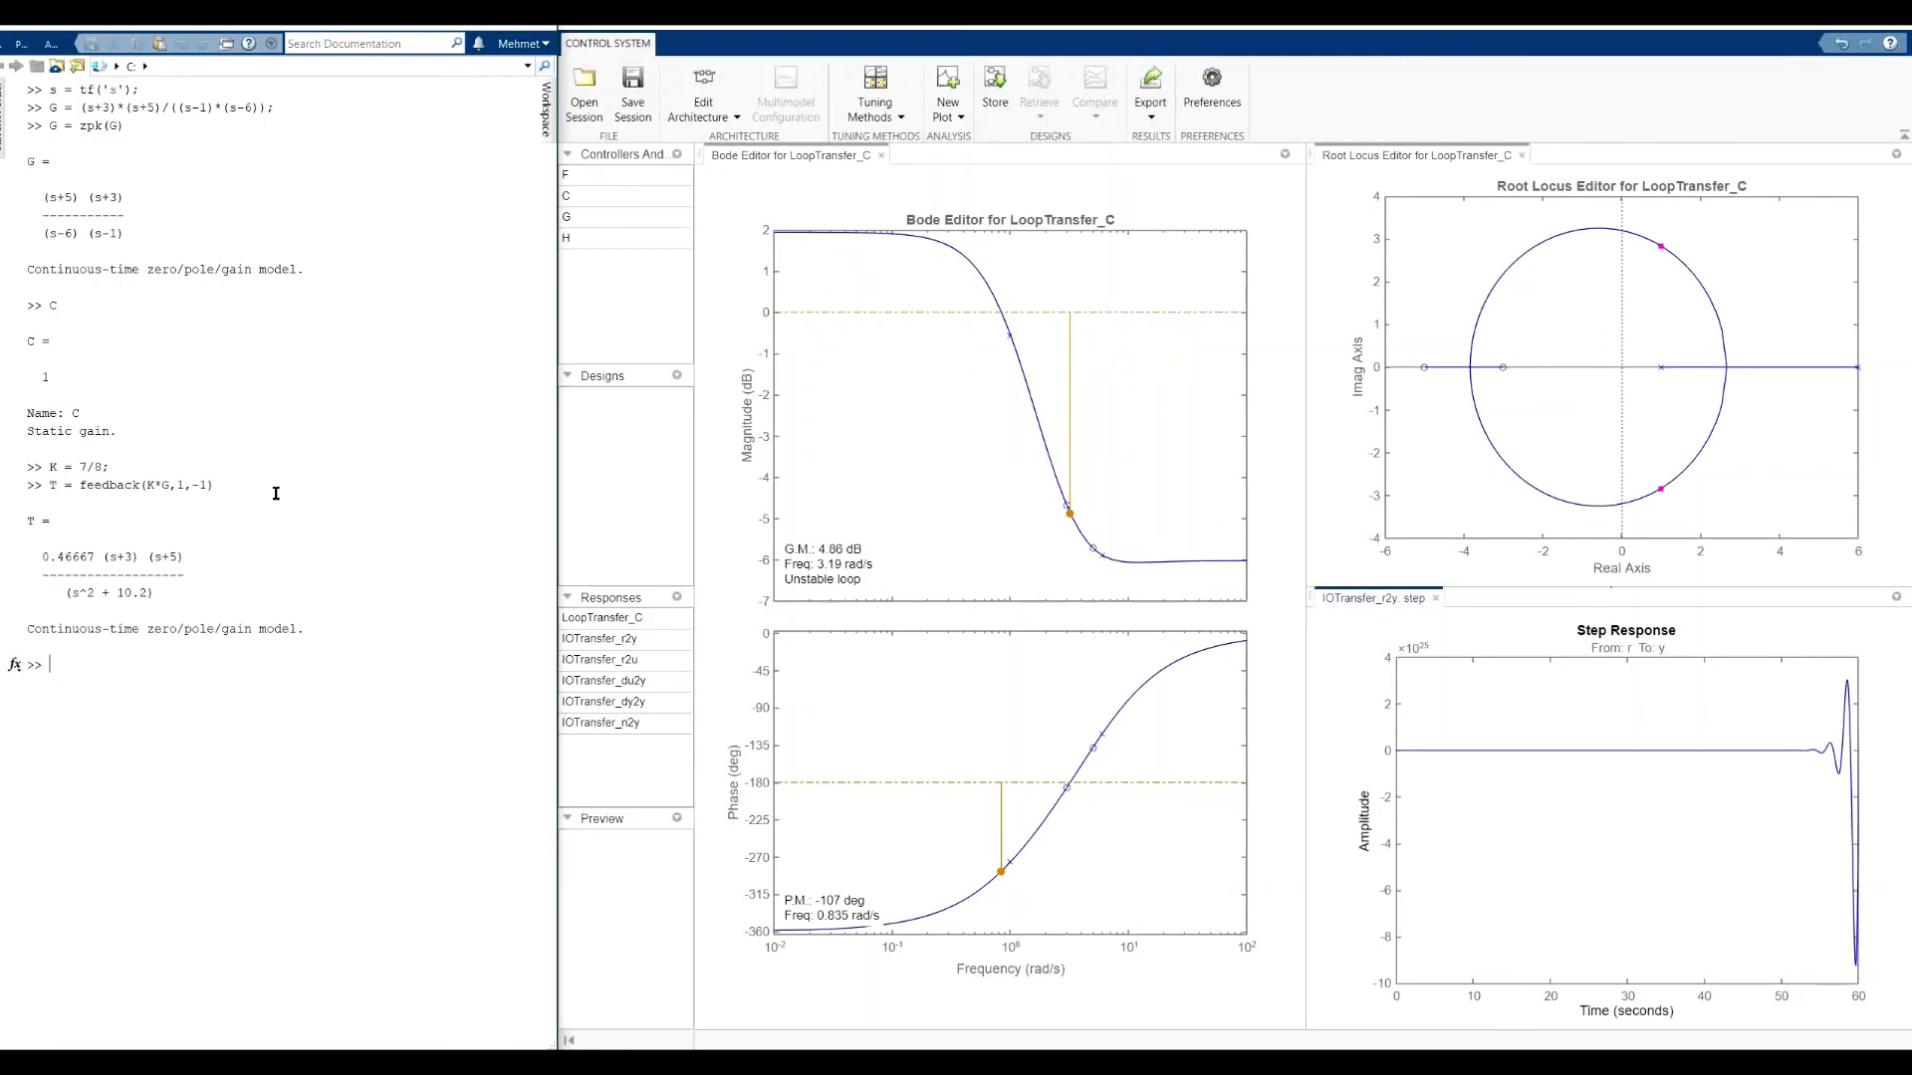
pyautogui.write('step(T)')
# - Plot the step response of T in Figure 1 and enlarge the figure
pyautogui.press('Return')
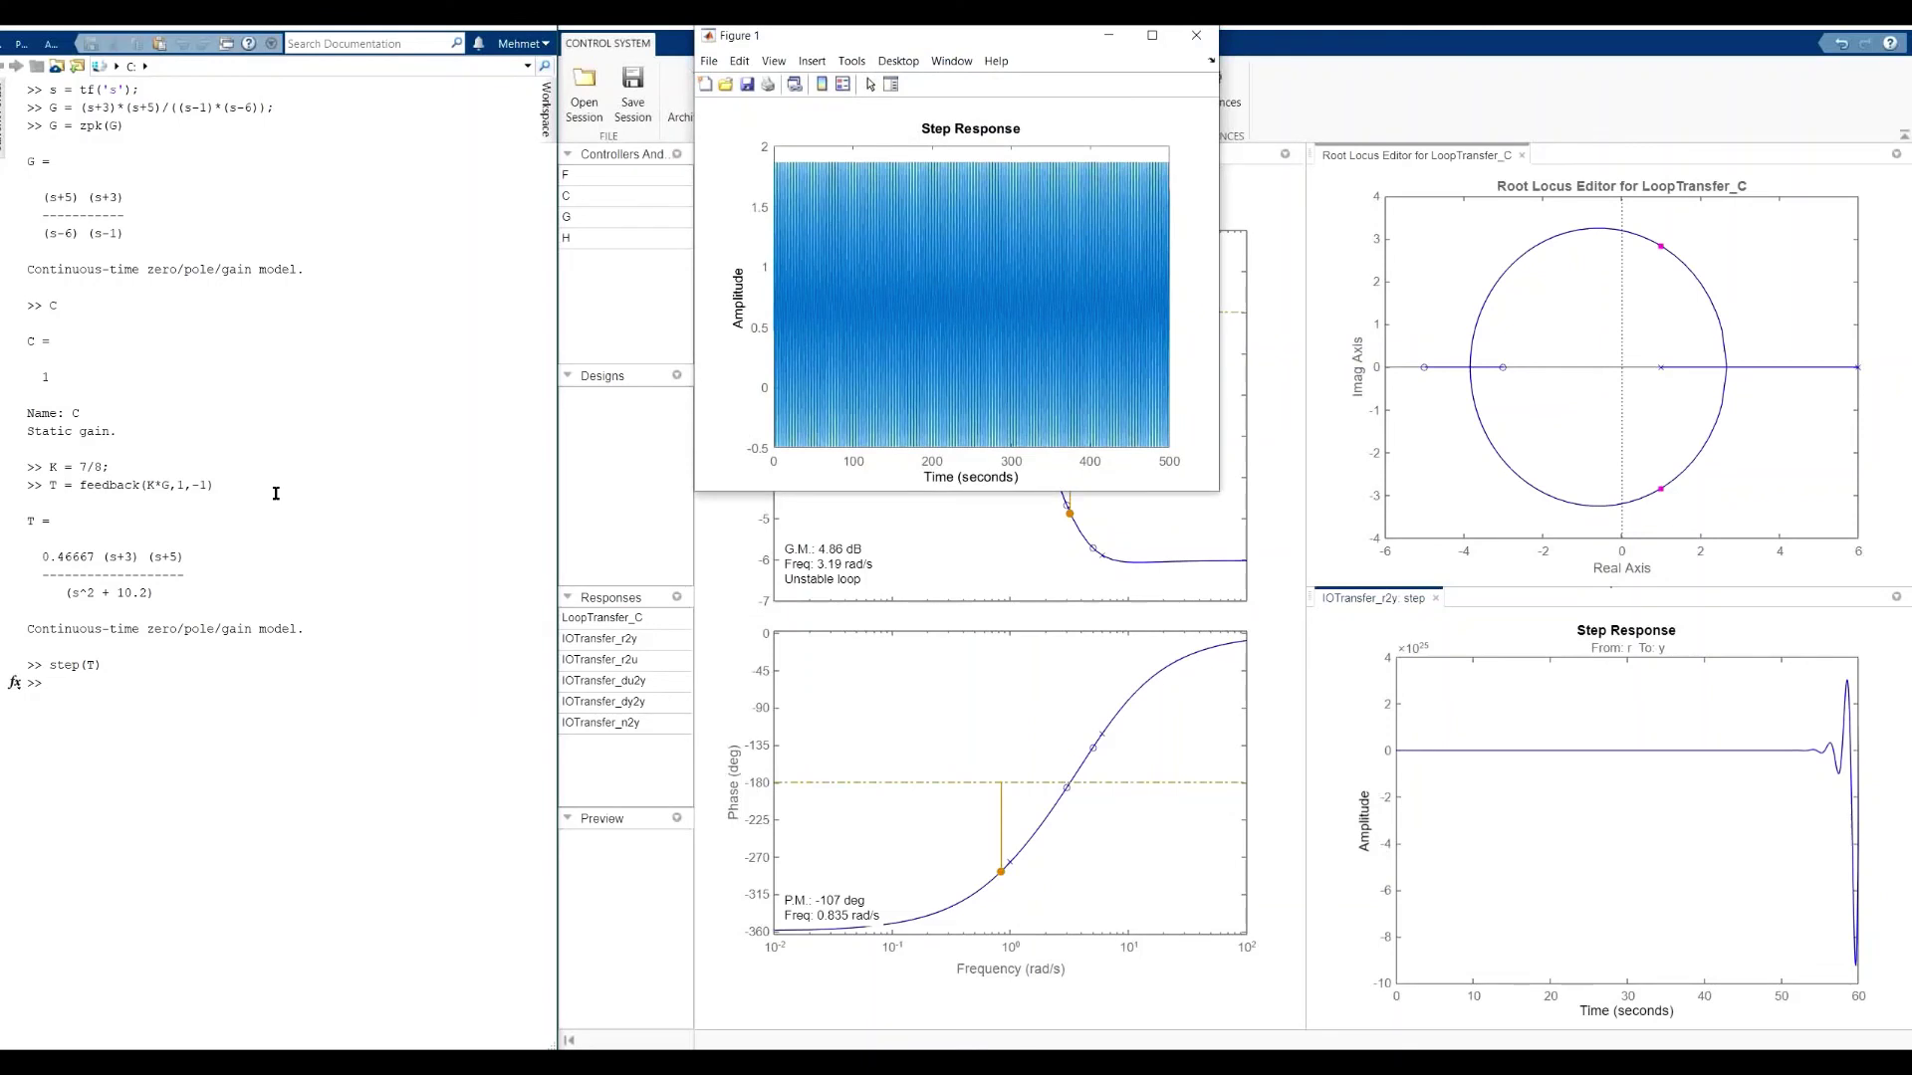
pyautogui.moveTo(822, 36); pyautogui.dragTo(723, 63)
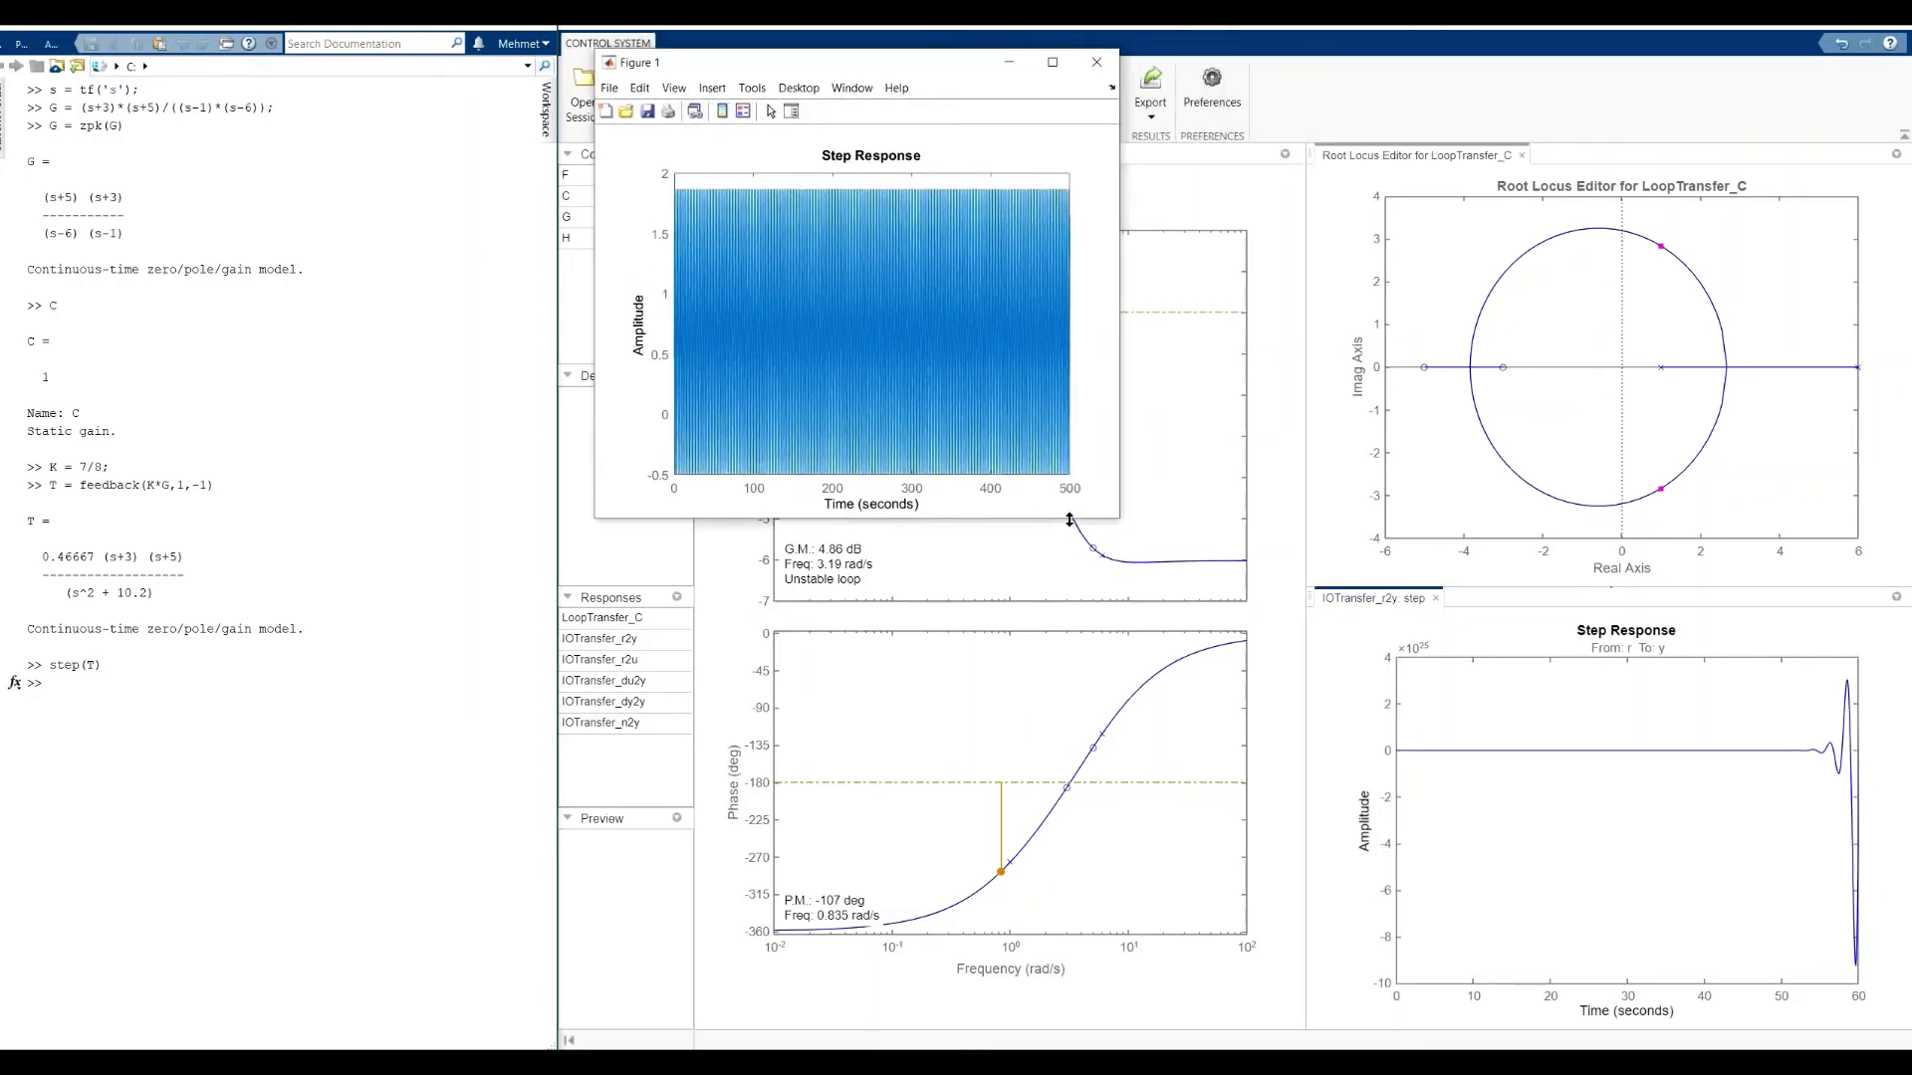
pyautogui.moveTo(1118, 518); pyautogui.dragTo(1624, 934)
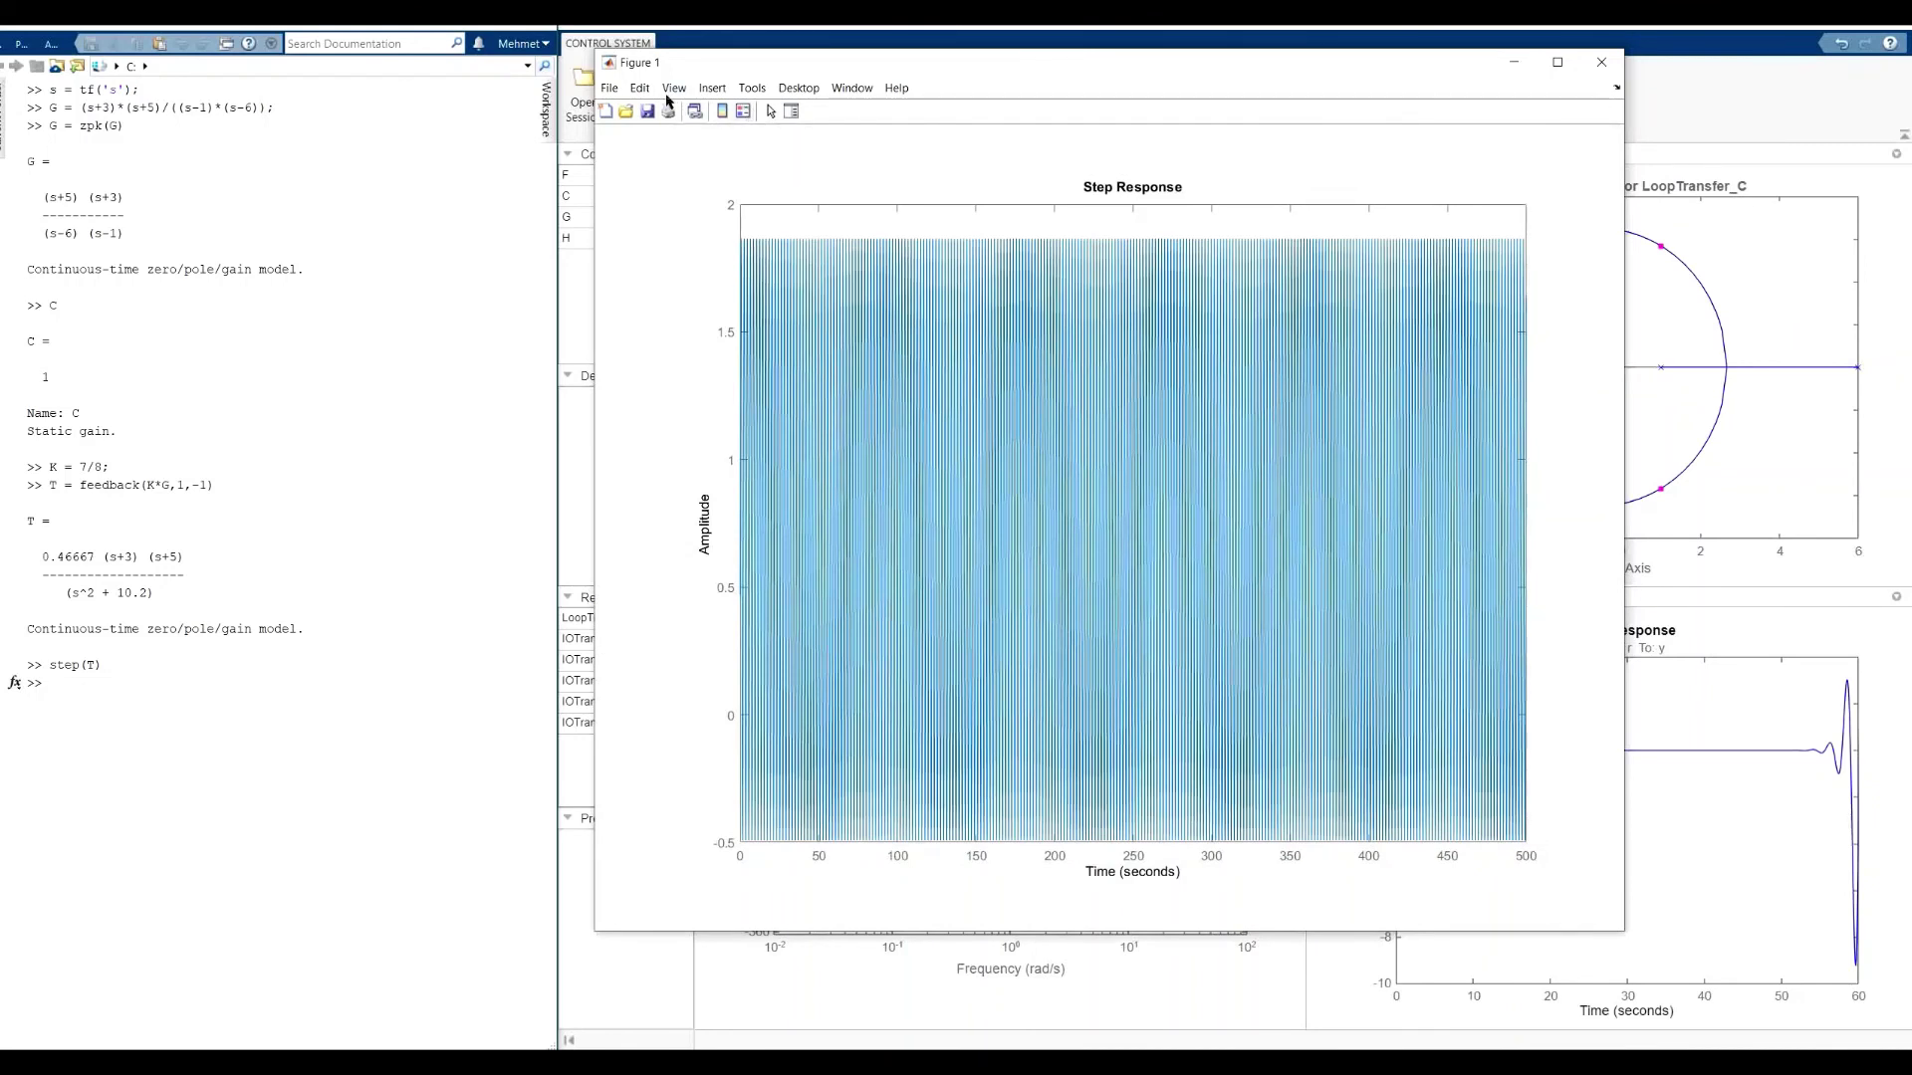
# - Zoom Figure 1 into the 344–415 s oscillation, then close the figure
pyautogui.rightClick(822, 215)
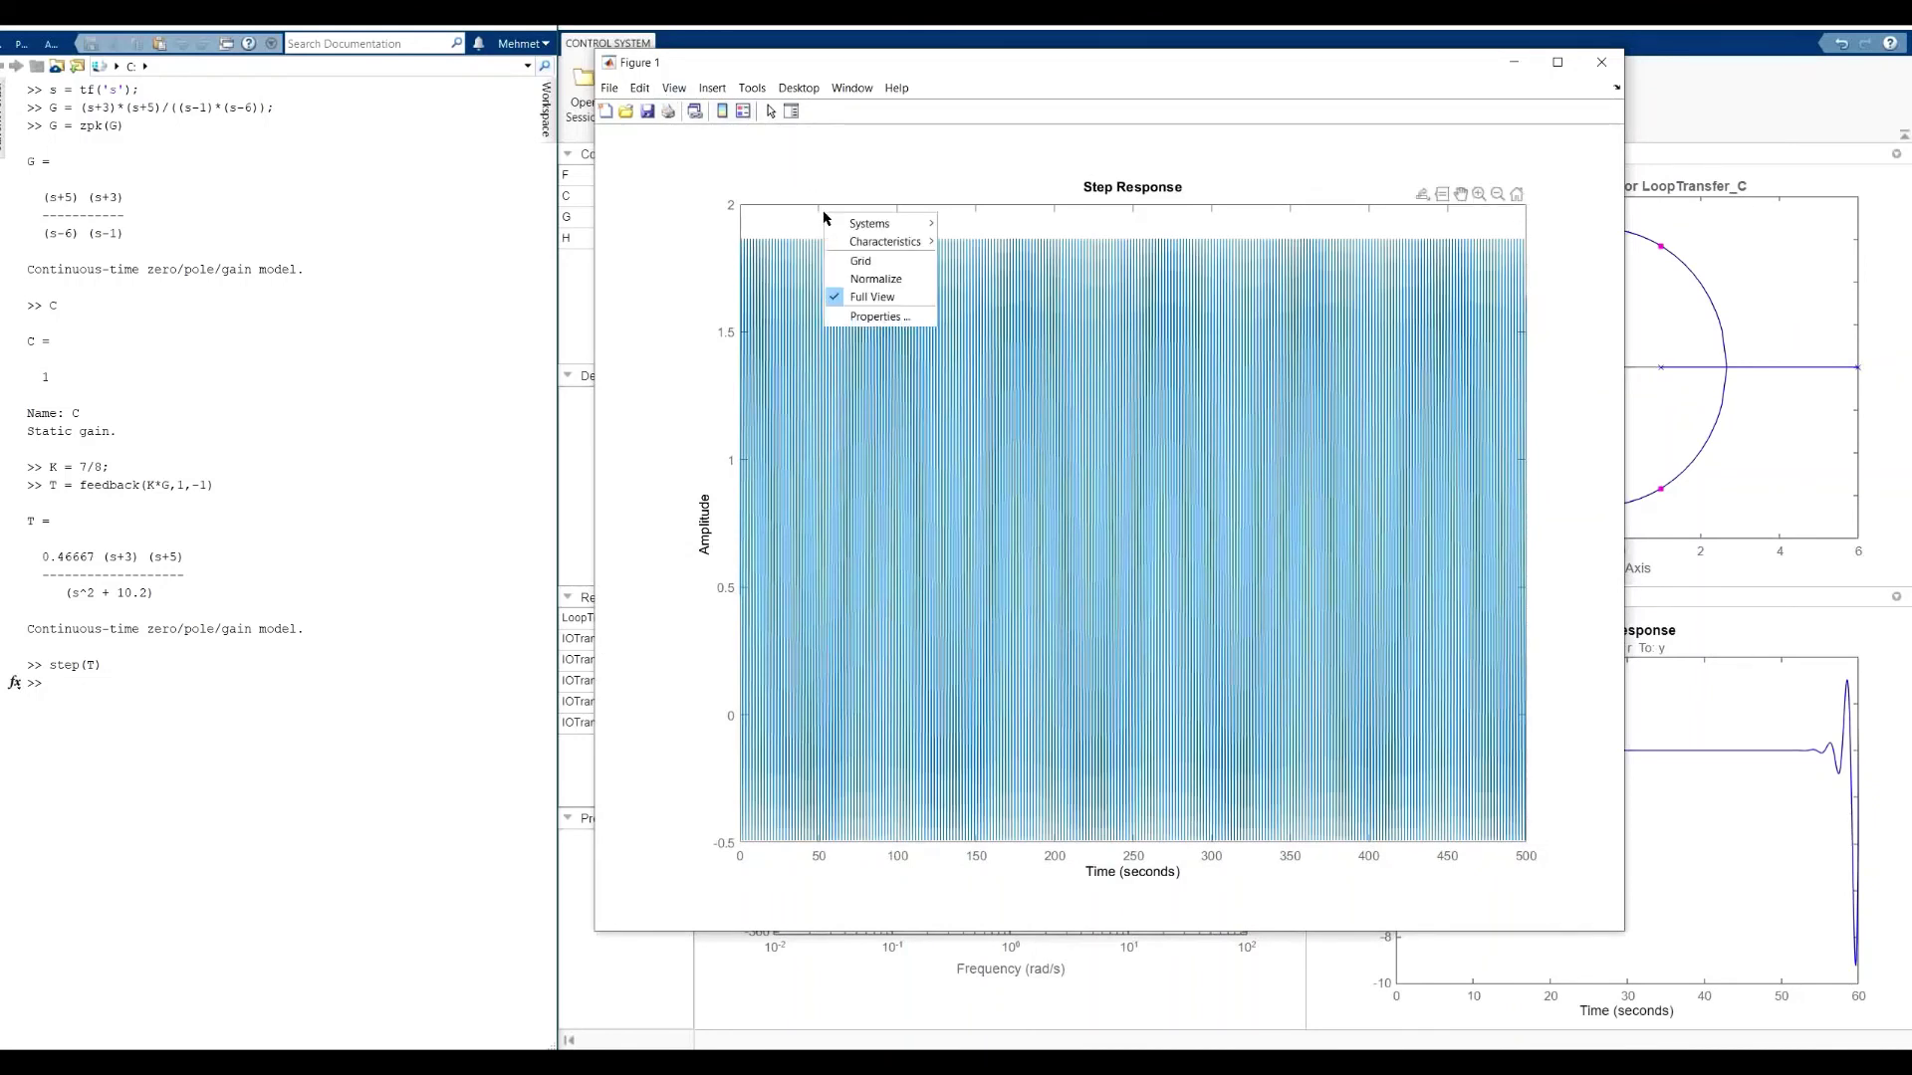
pyautogui.click(1464, 213)
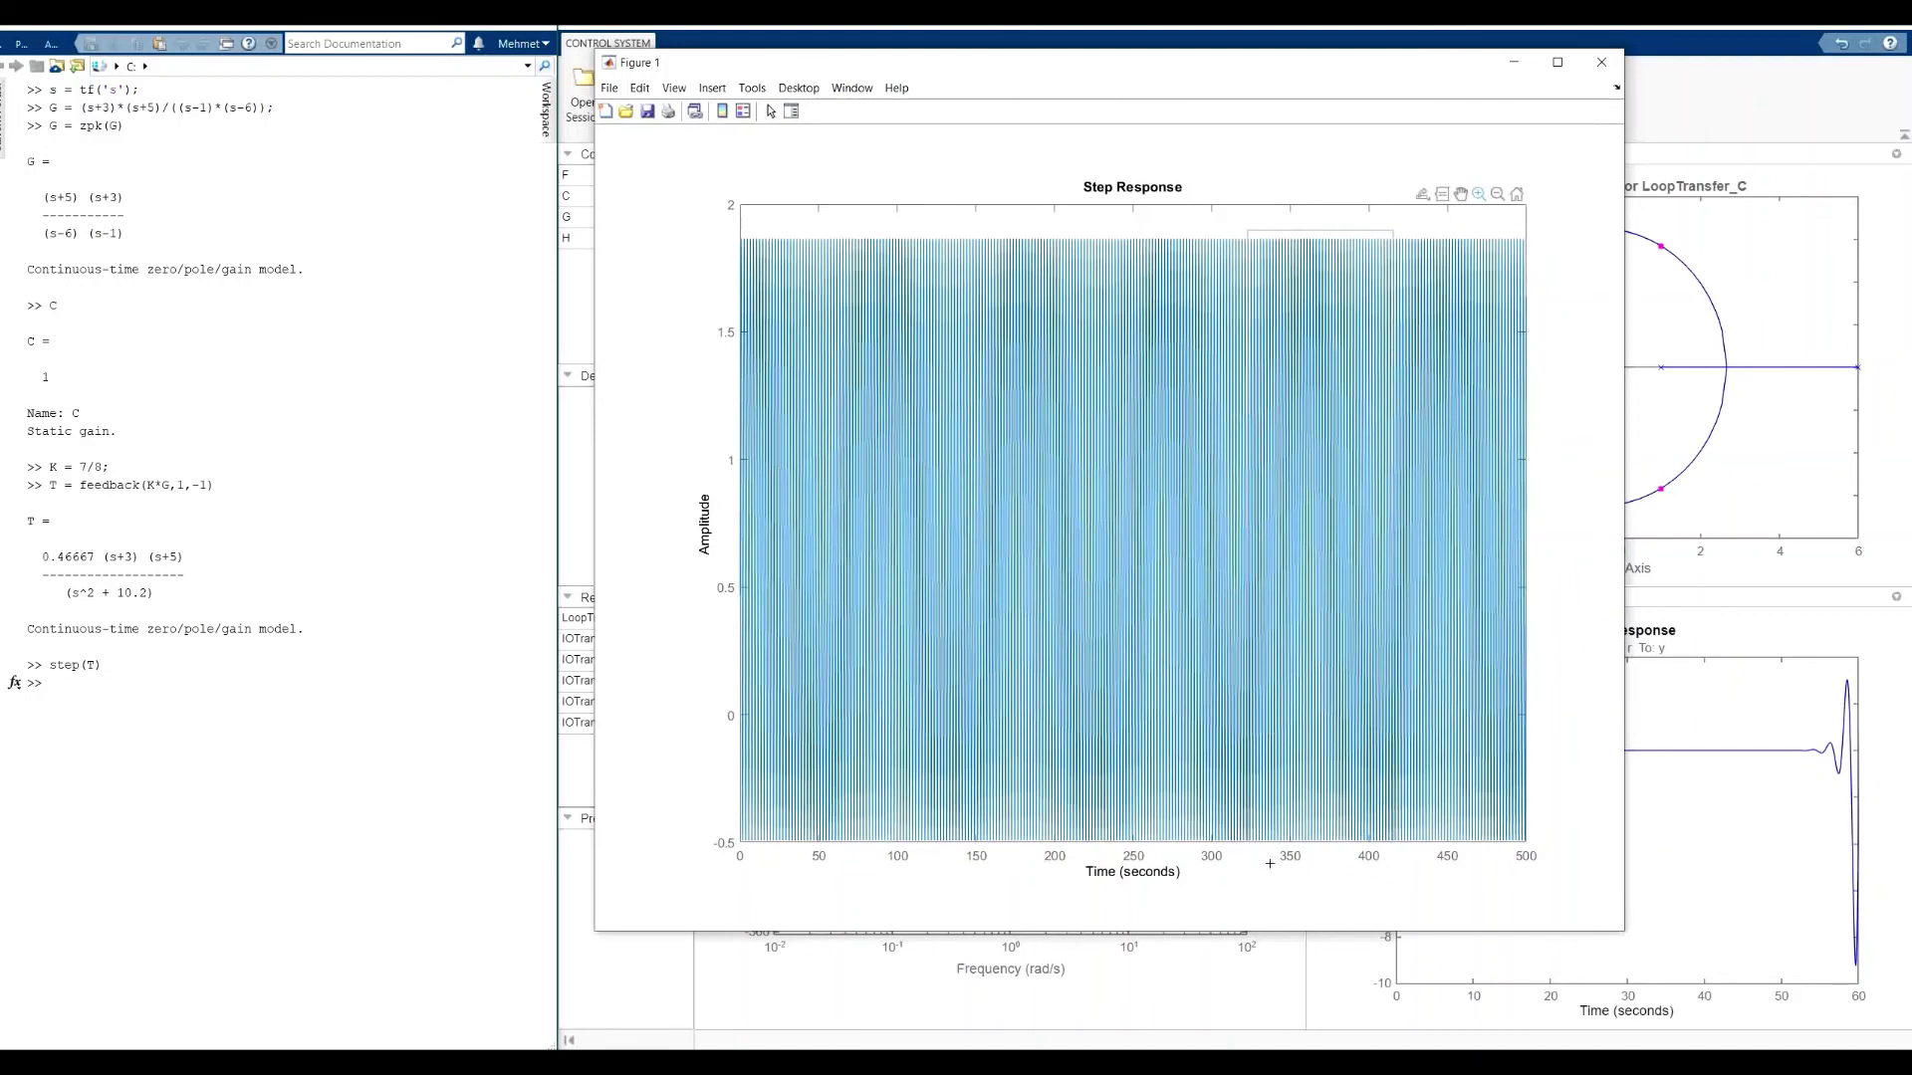
pyautogui.moveTo(1269, 863); pyautogui.dragTo(1280, 854)
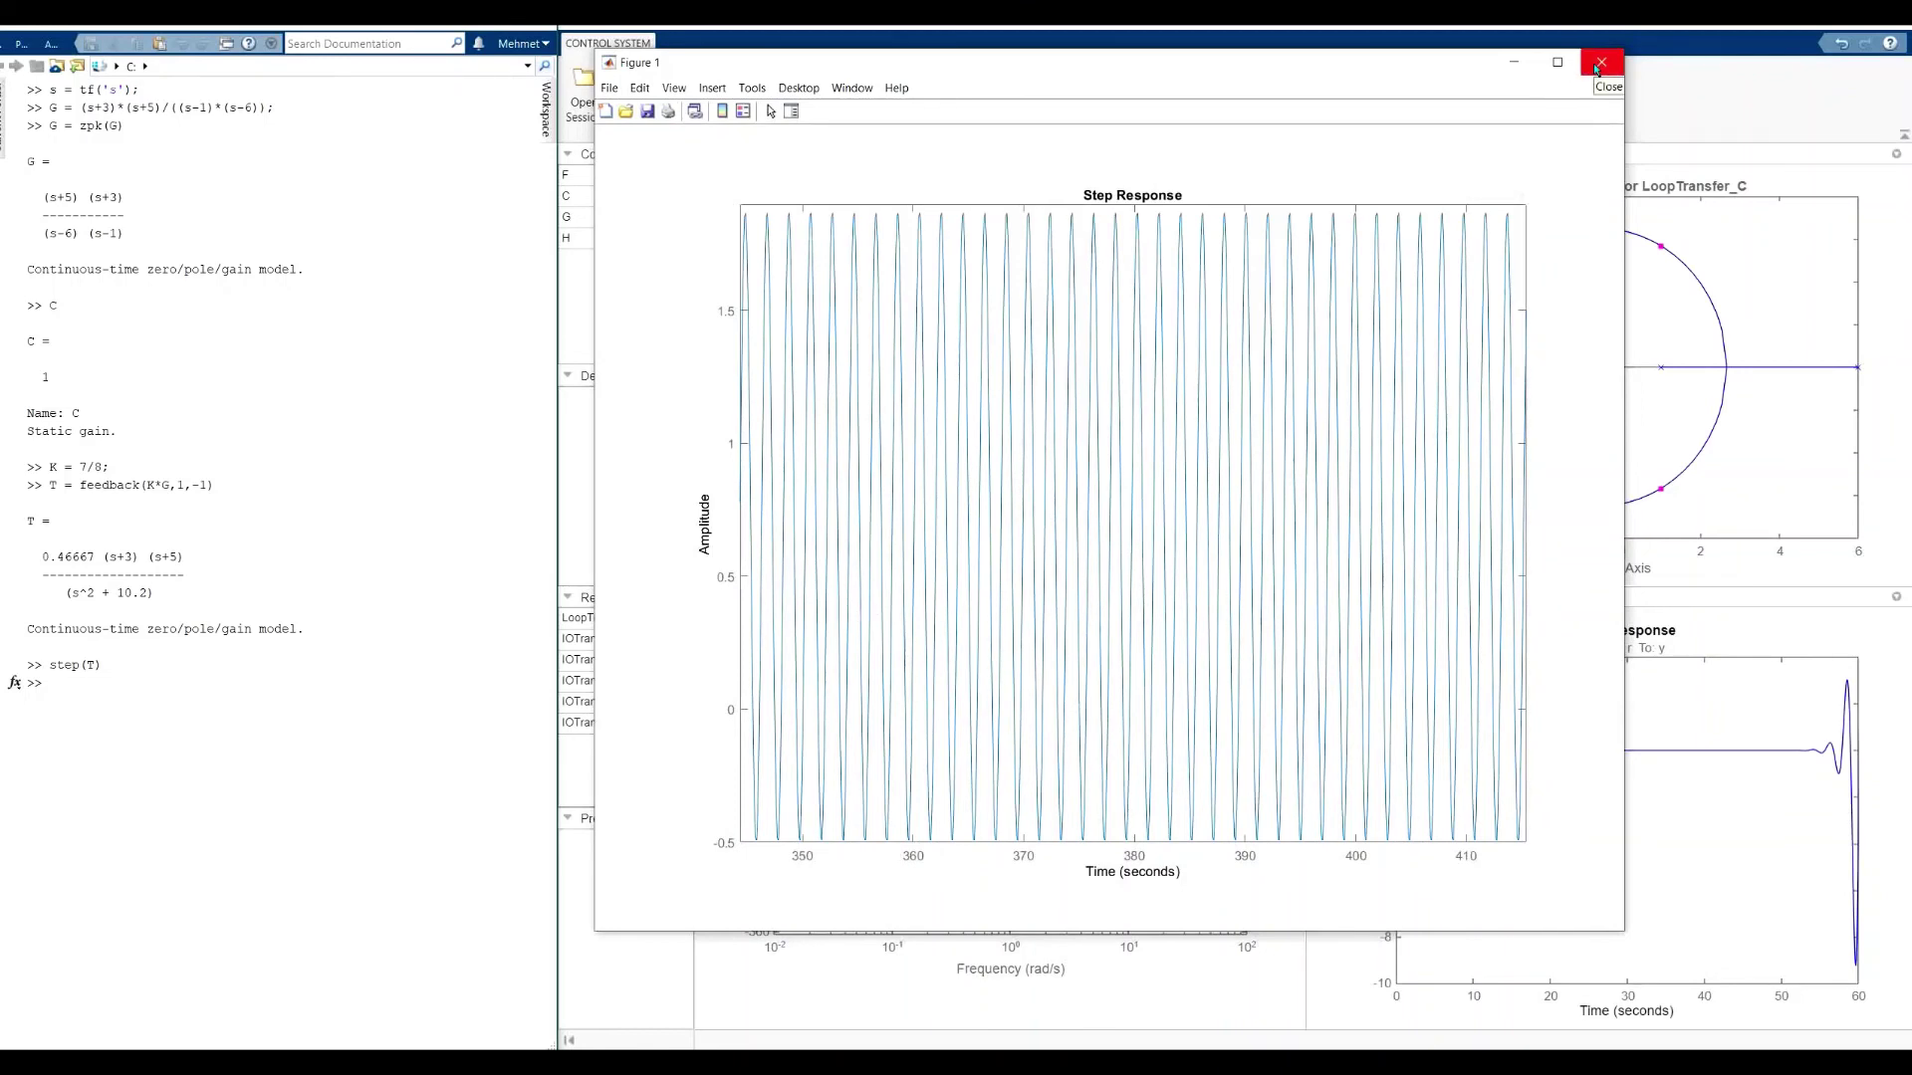
pyautogui.click(1598, 64)
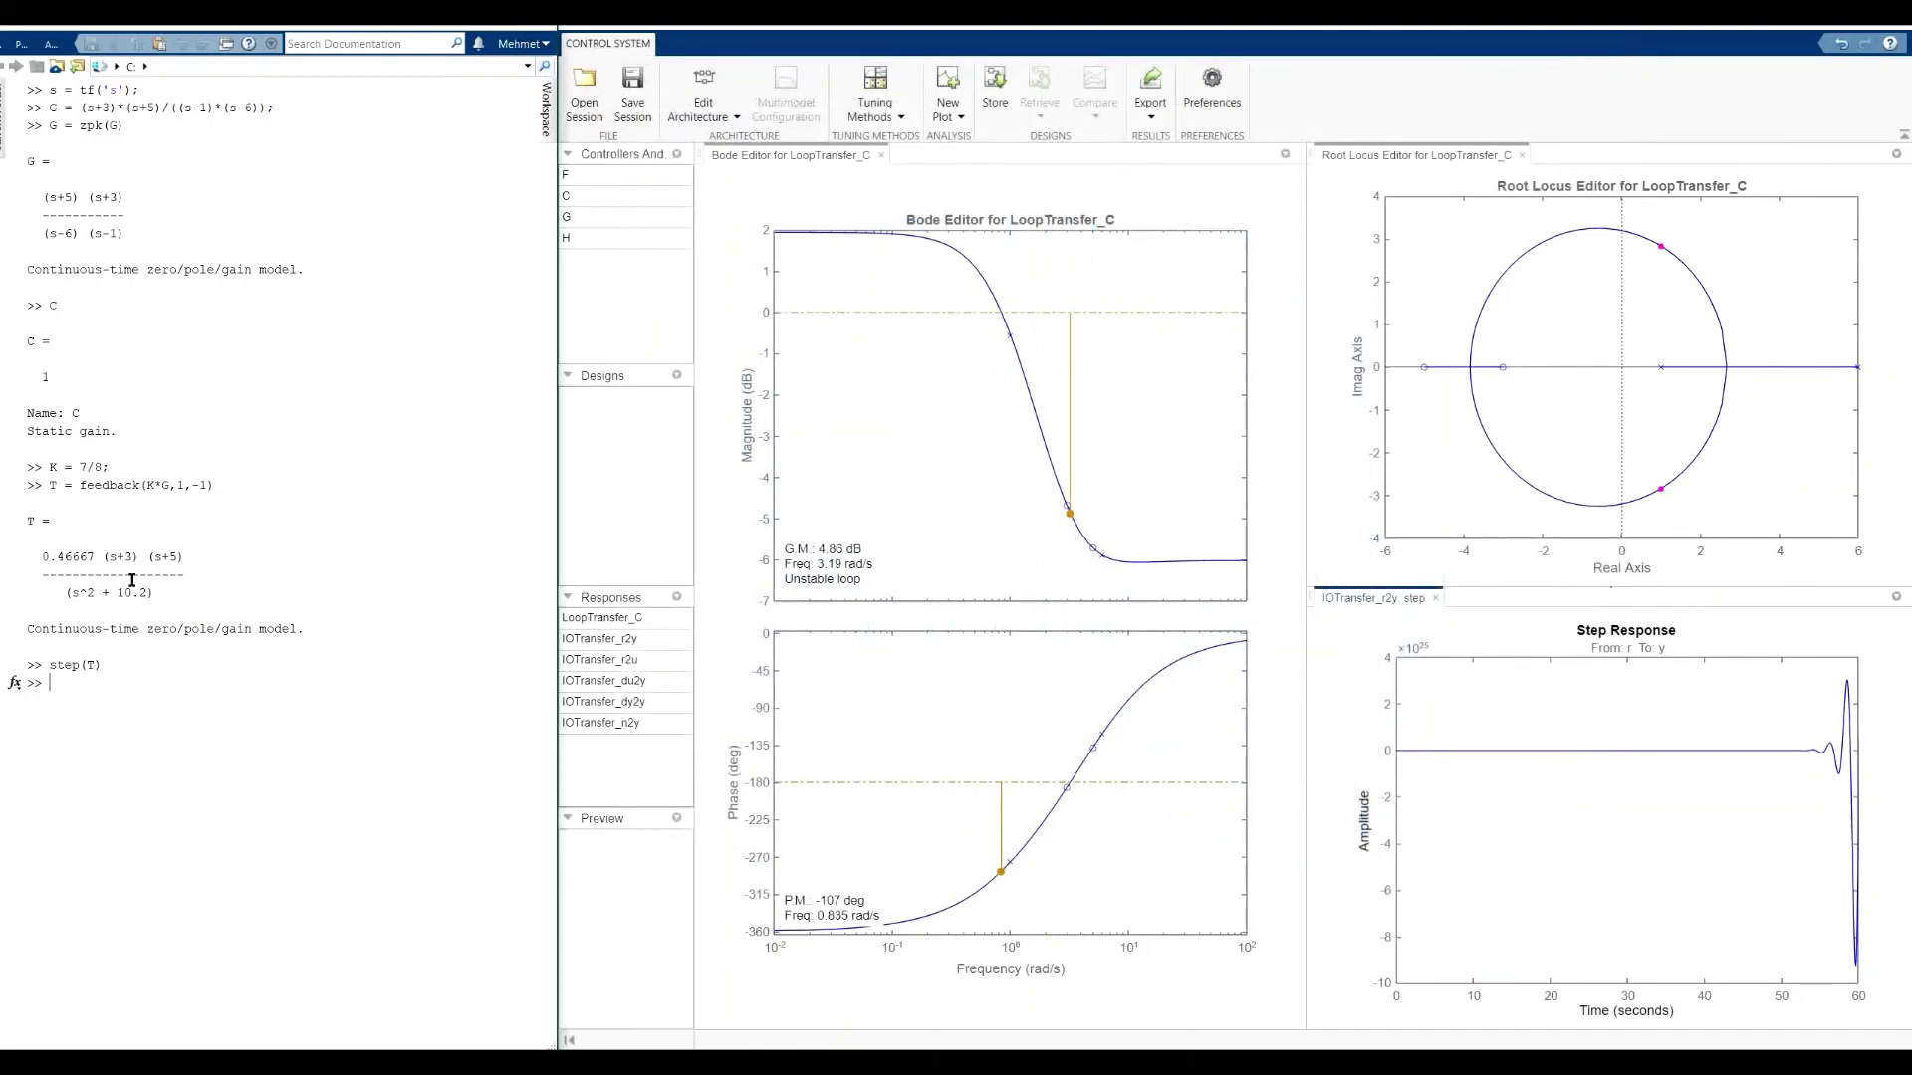